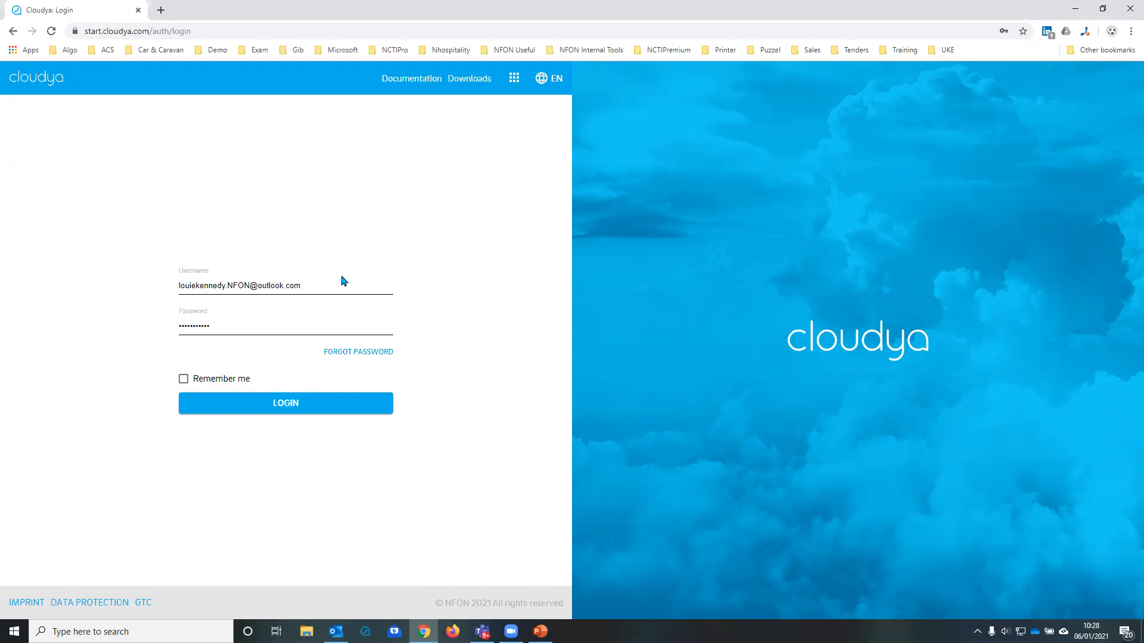
Step: Log in with the second saved account in the suggestions, using its stored username and password
click(378, 284)
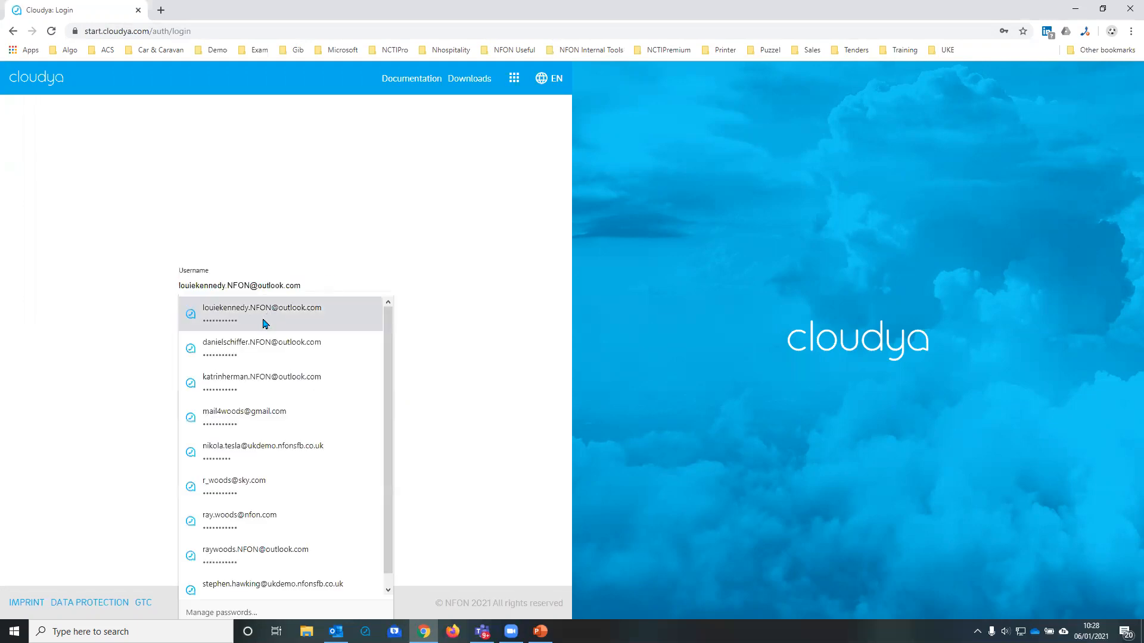
click(220, 337)
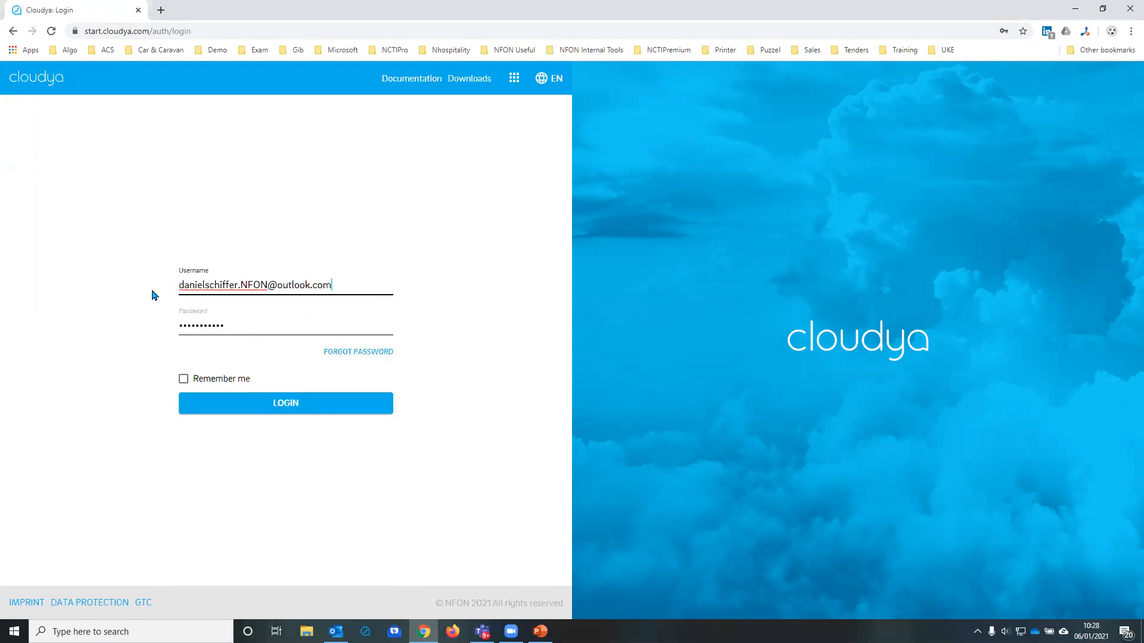
click(251, 405)
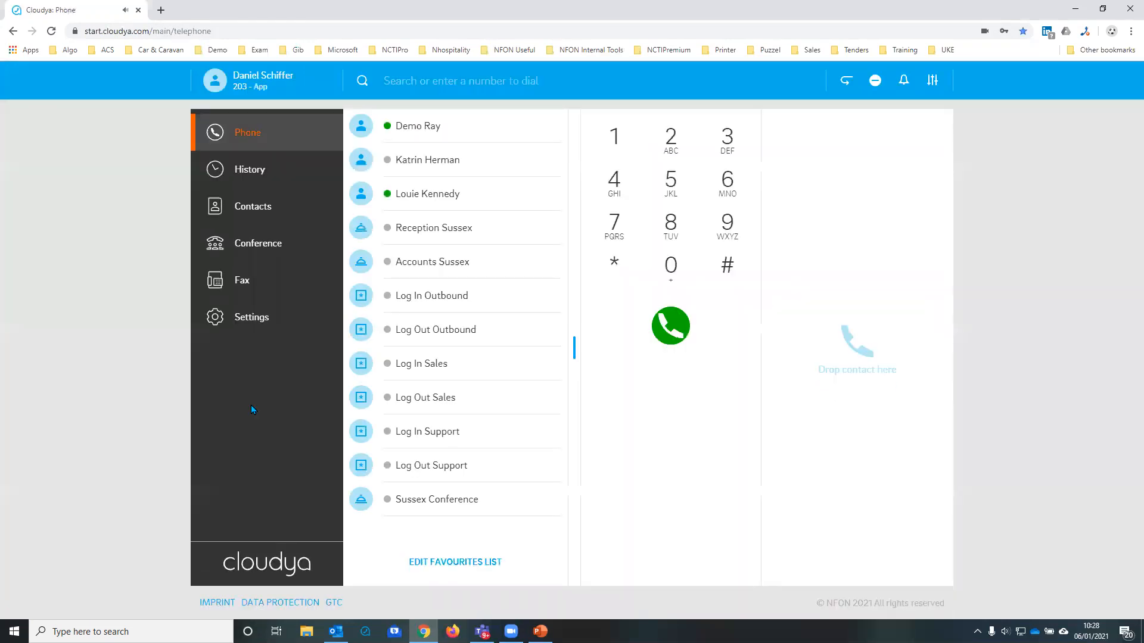
Step: Open the NFON - Cloudya bookmark in a new browser tab and log in with the third saved account's username and password
click(161, 10)
click(578, 50)
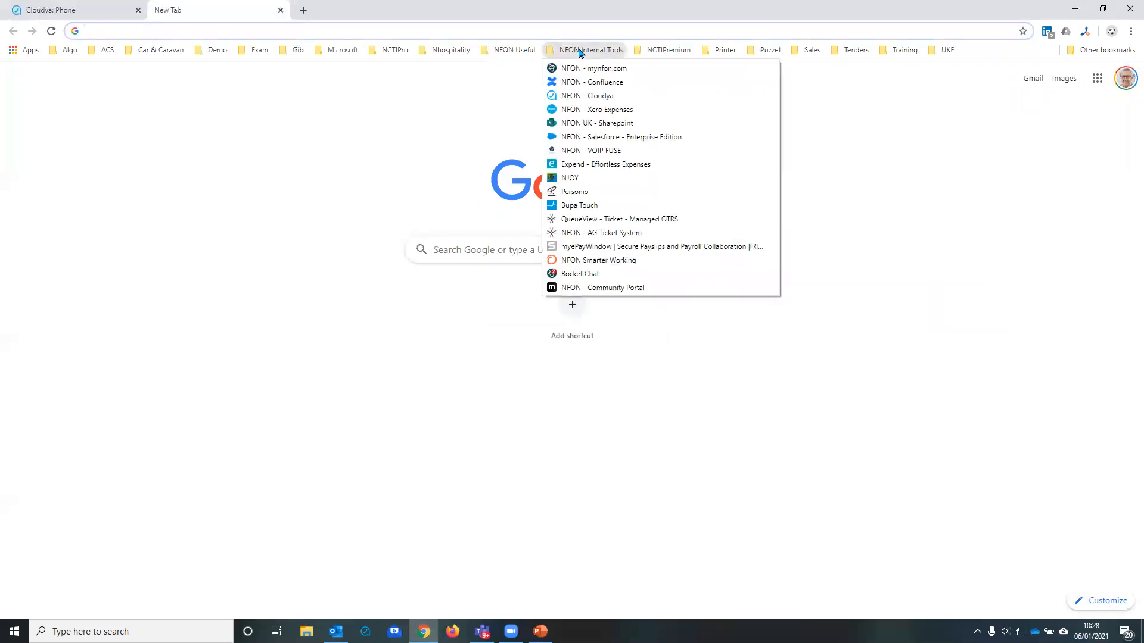
click(569, 96)
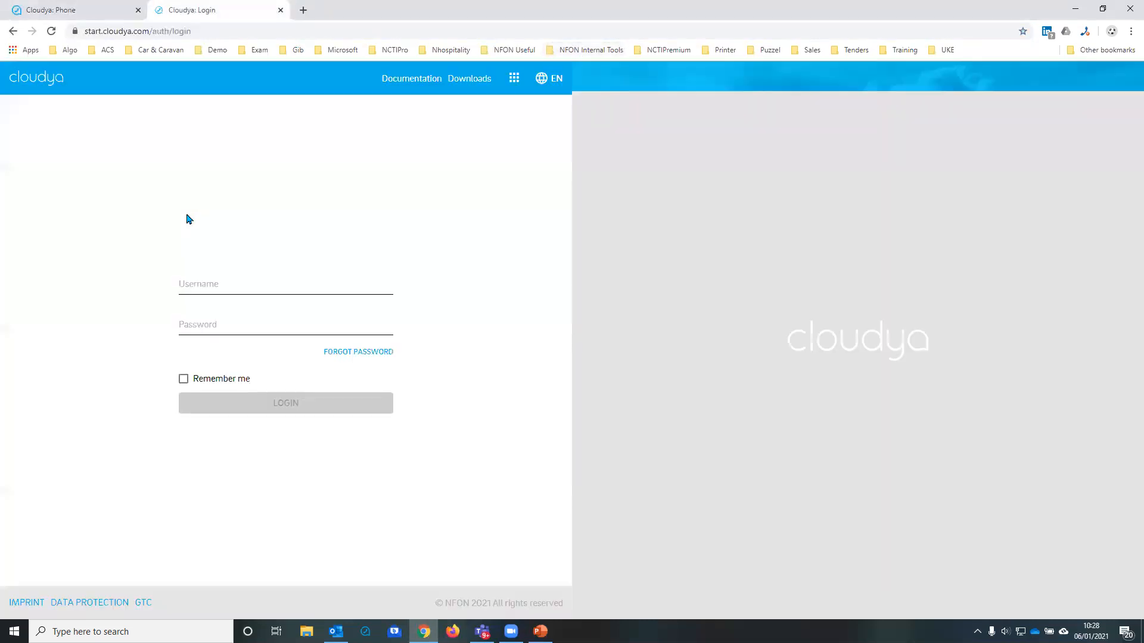
click(327, 285)
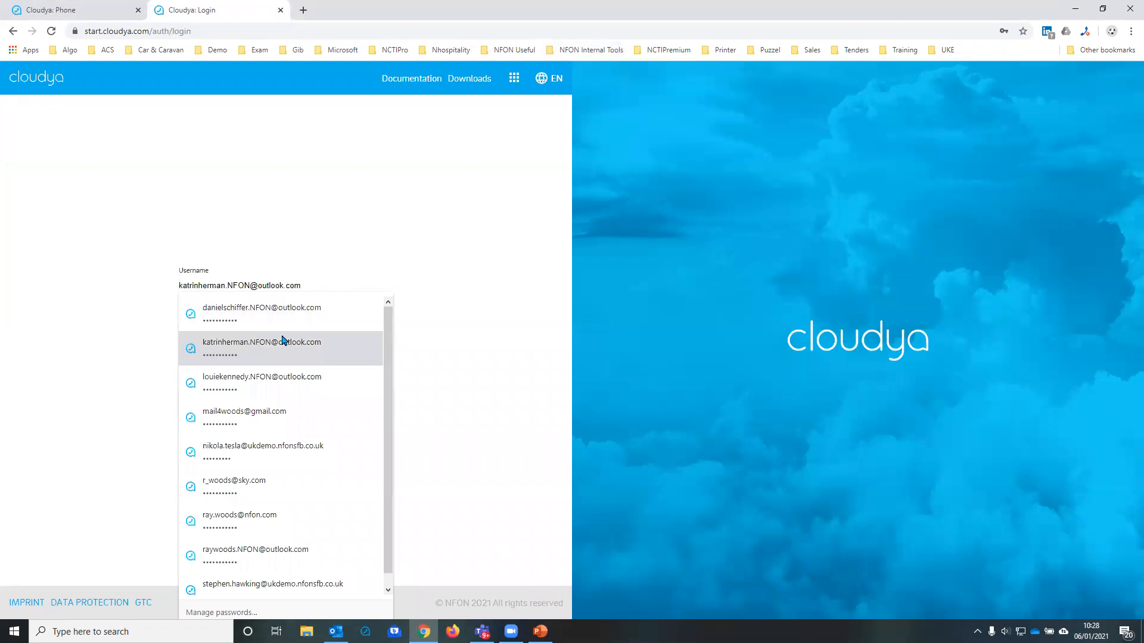
click(284, 380)
click(276, 402)
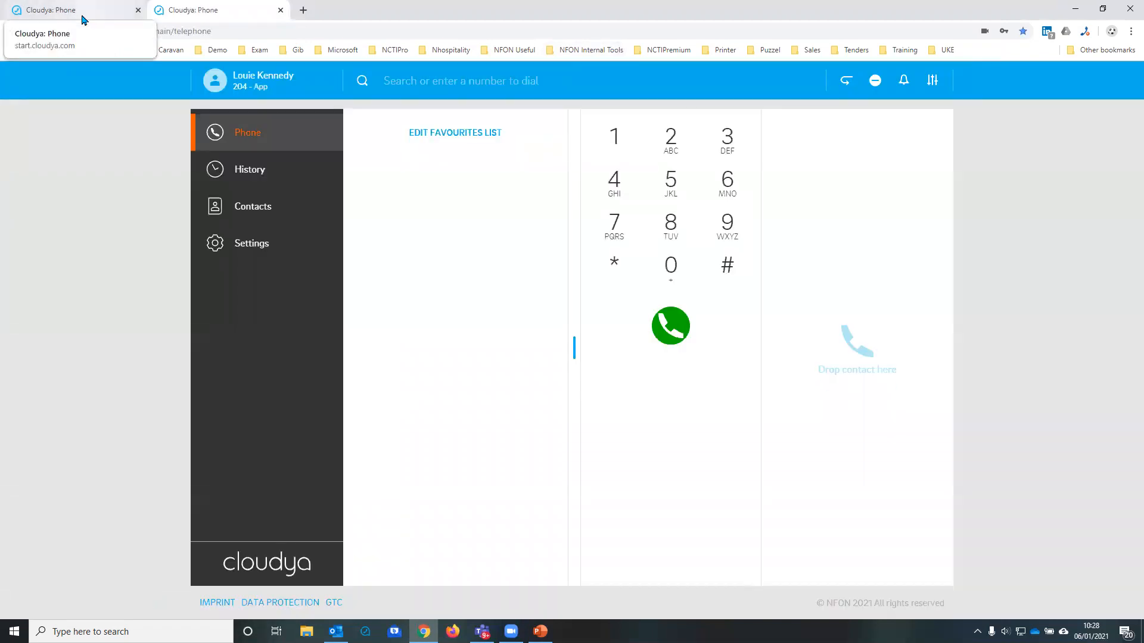
Step: In the first account's tab, search the directory by the start of a colleague's first name and clear the search
click(82, 15)
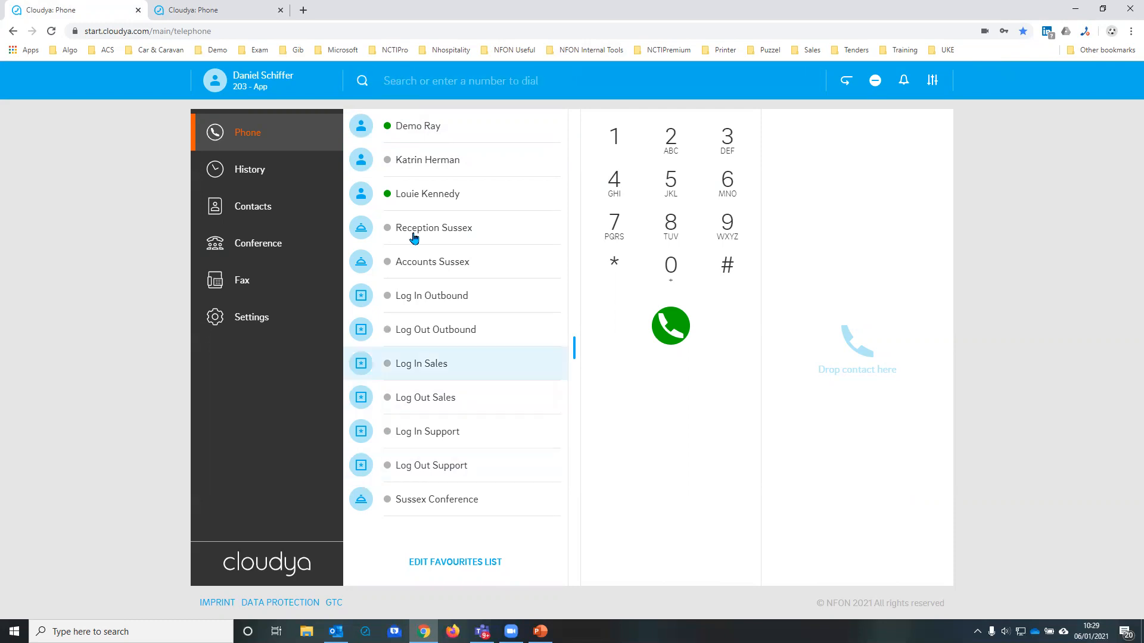
click(386, 84)
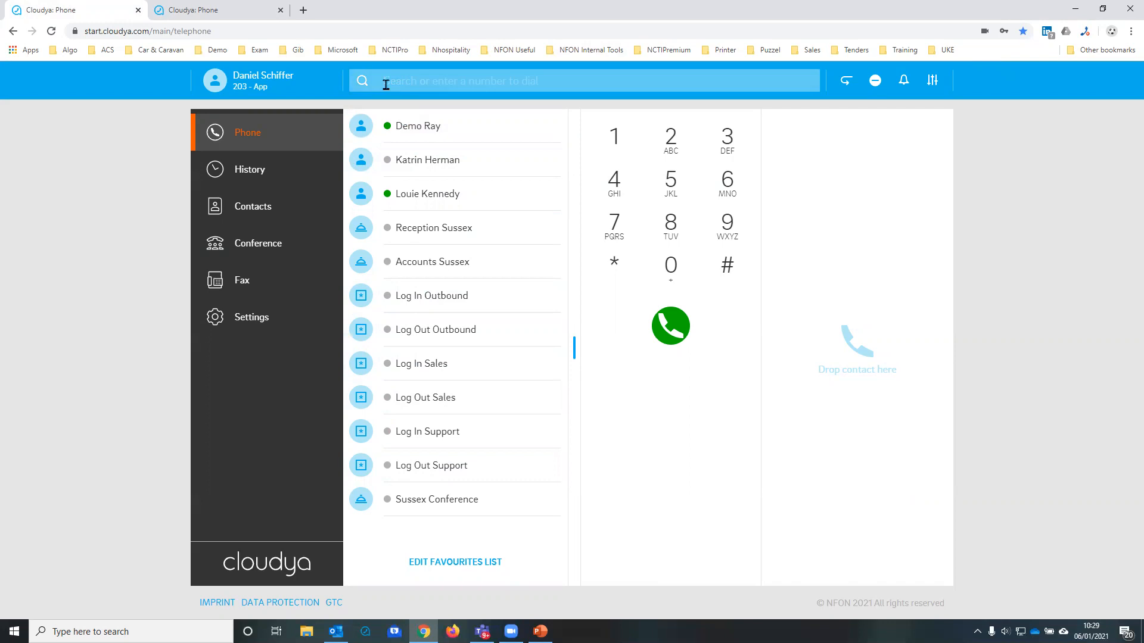
text(katr)
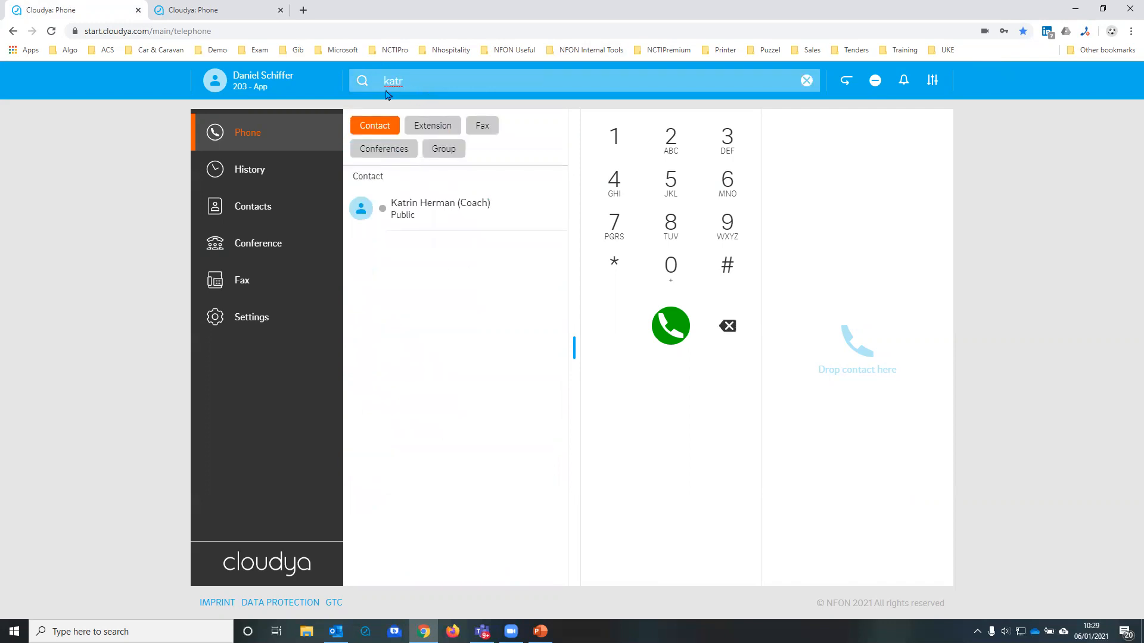
drag(410, 79, 351, 83)
click(414, 81)
key(BackSpace)
key(BackSpace)
key(BackSpace)
key(BackSpace)
Step: Turn Do not disturb on and off again, and switch the ringtone off and back on
click(846, 83)
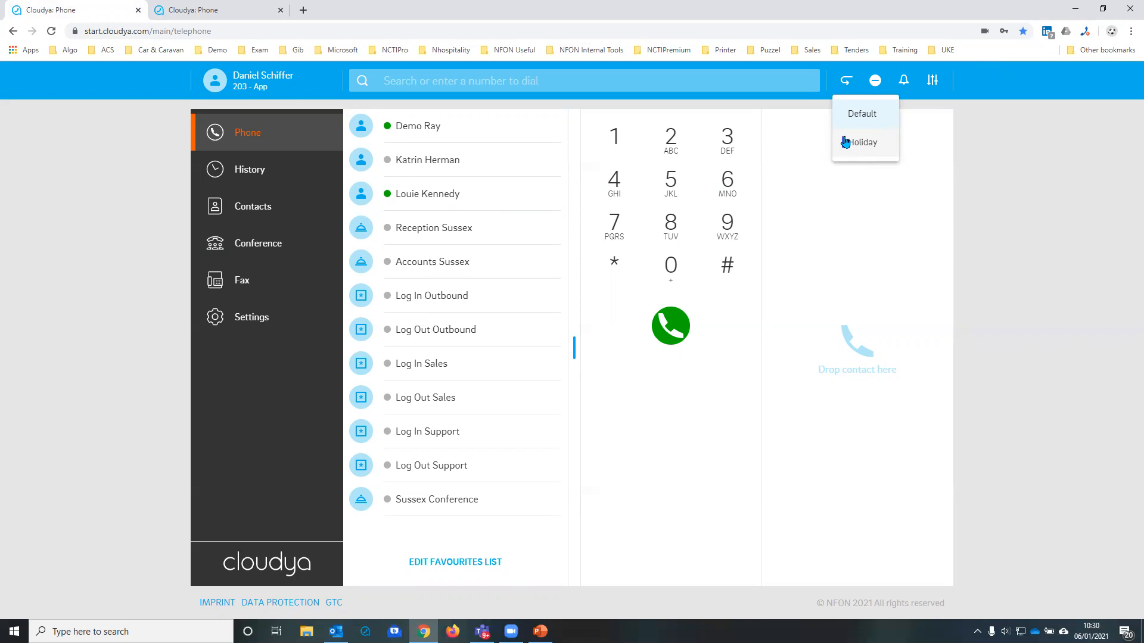
click(876, 83)
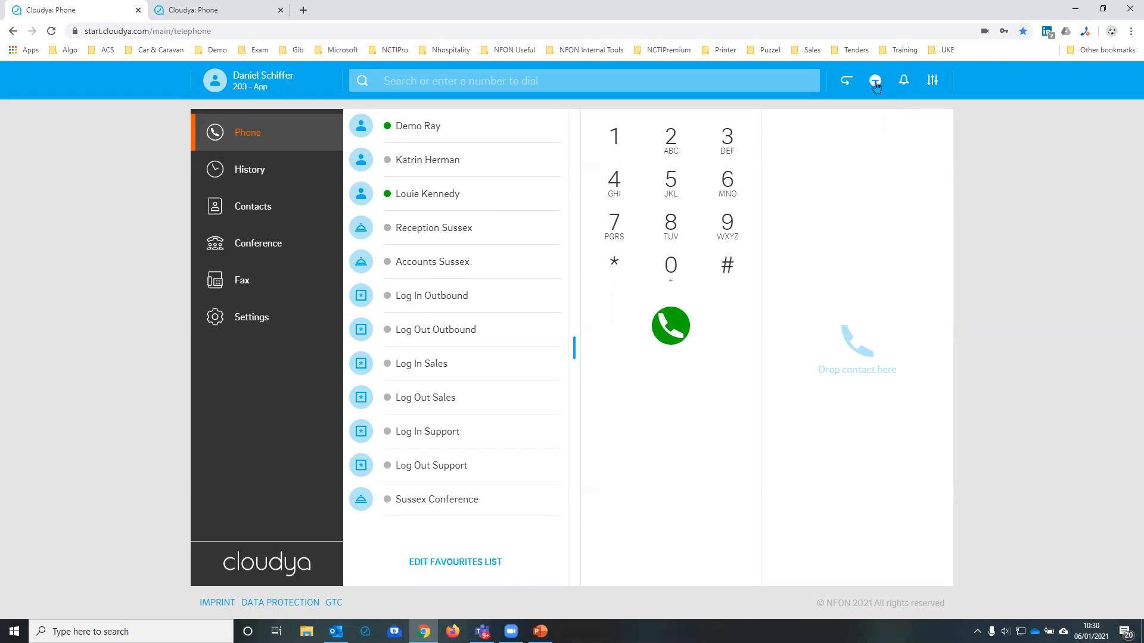
click(876, 83)
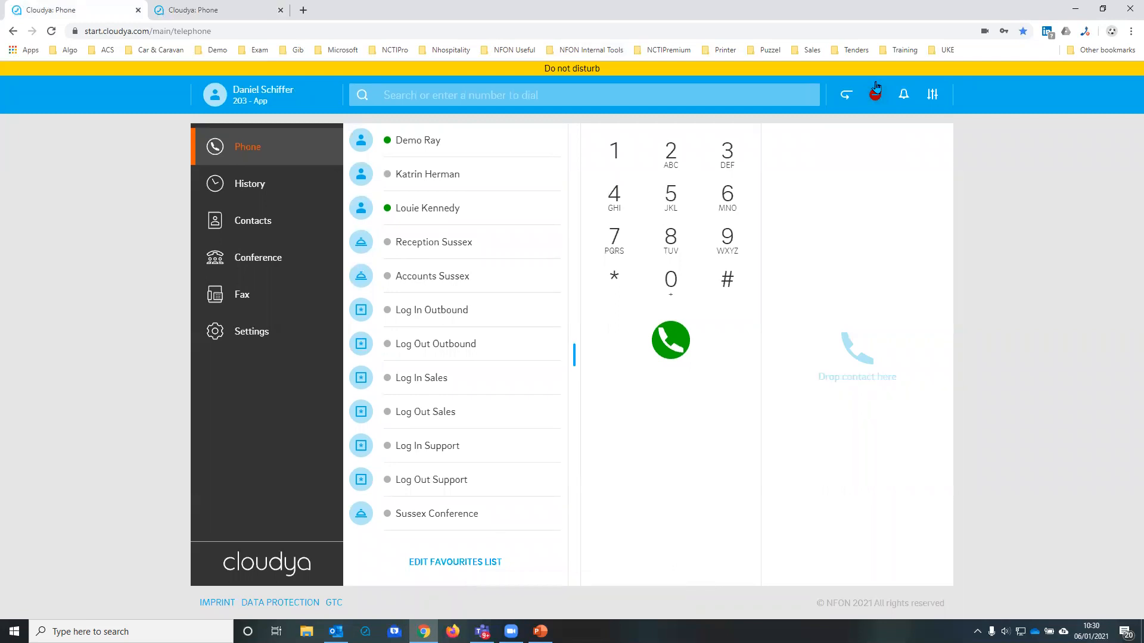
click(875, 87)
click(903, 82)
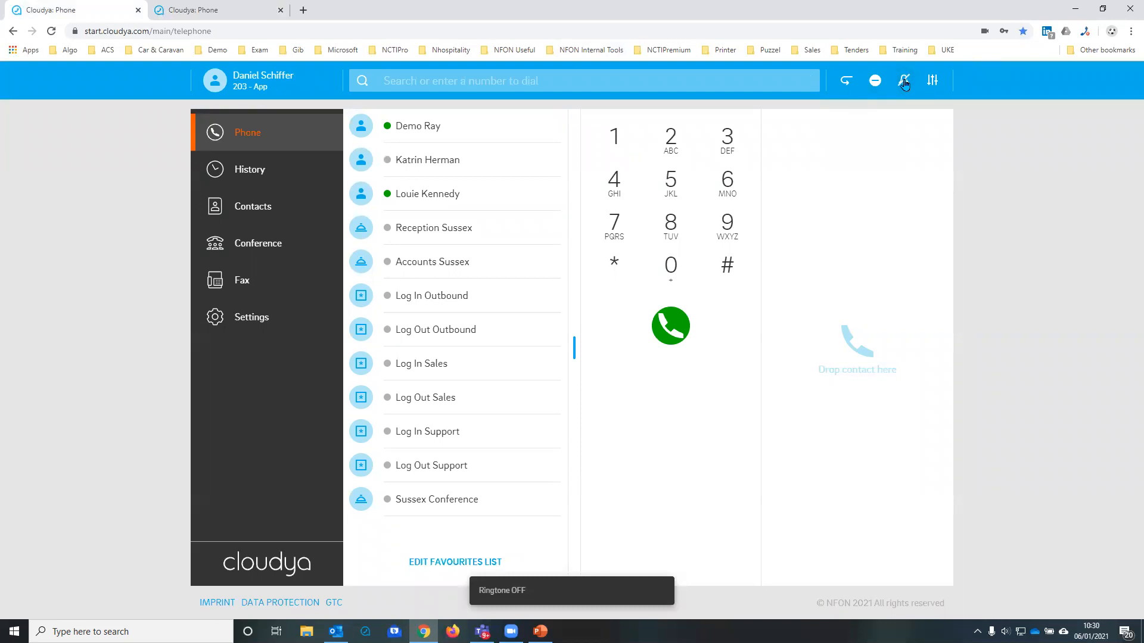
click(904, 84)
Step: Select Microsoft LifeCam Cinema(TM) as the camera and review the audio input, audio output and ringtone devices
click(927, 85)
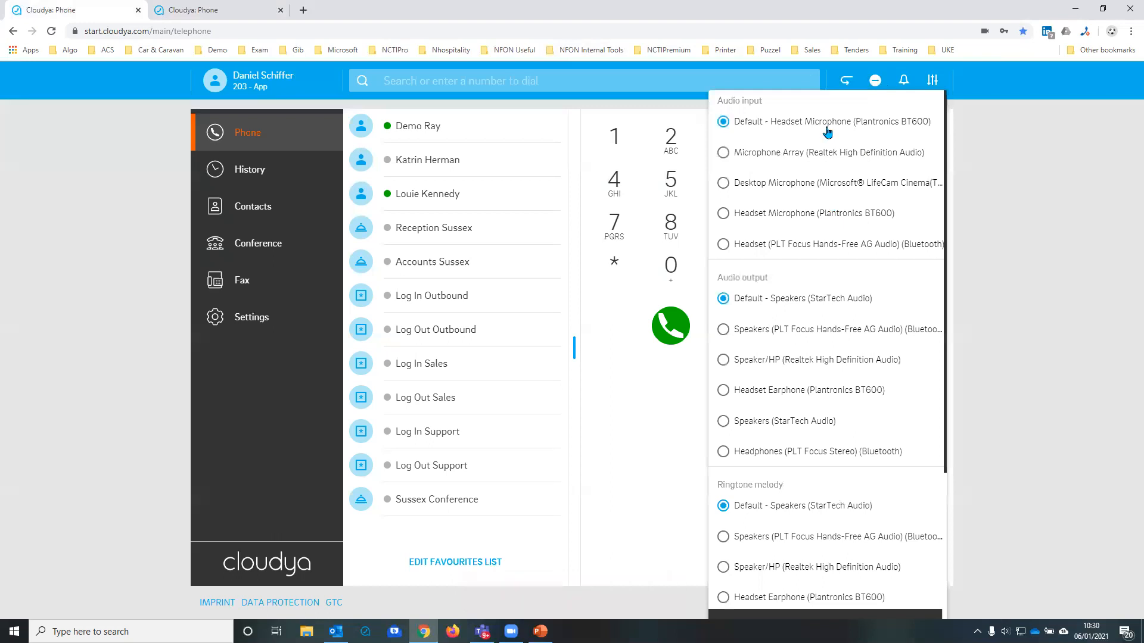
scroll(833, 179, down, 3)
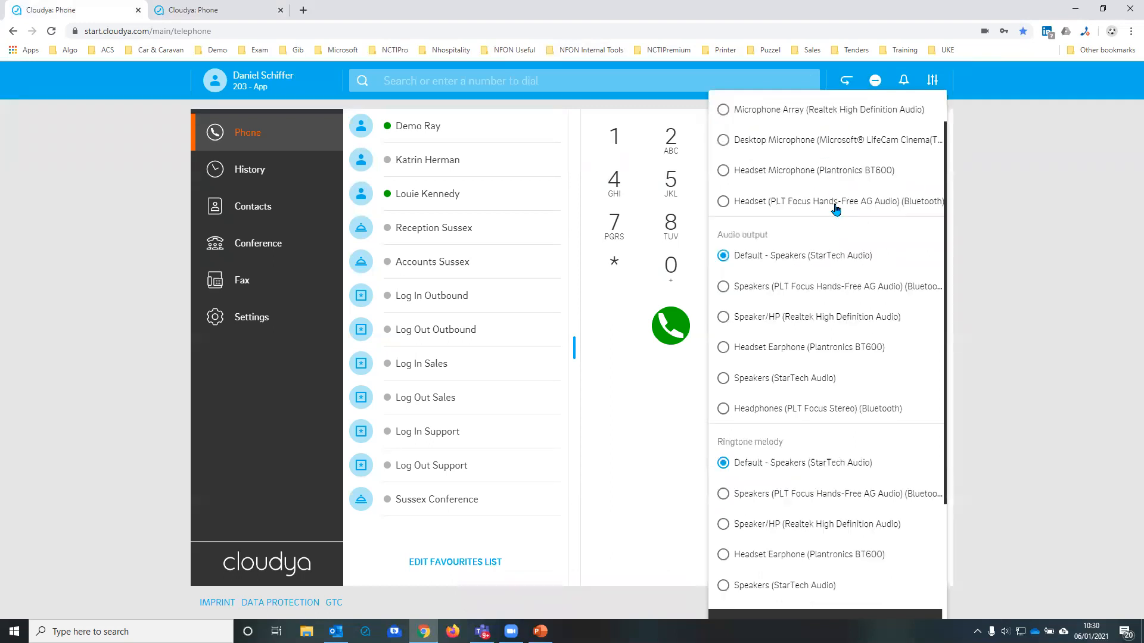
click(818, 565)
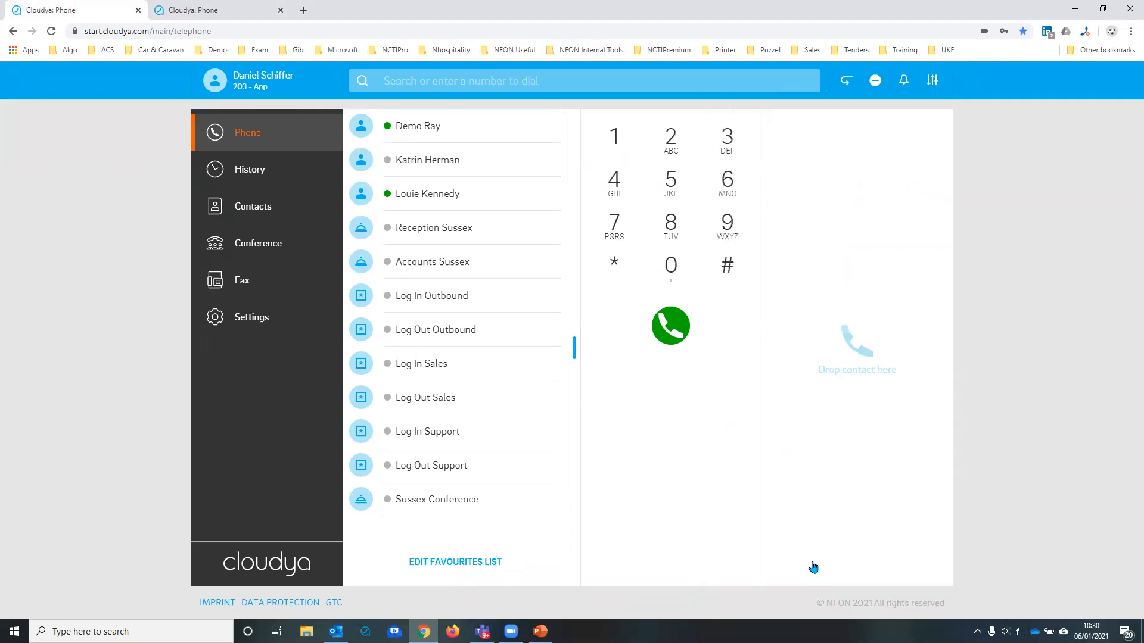
click(932, 80)
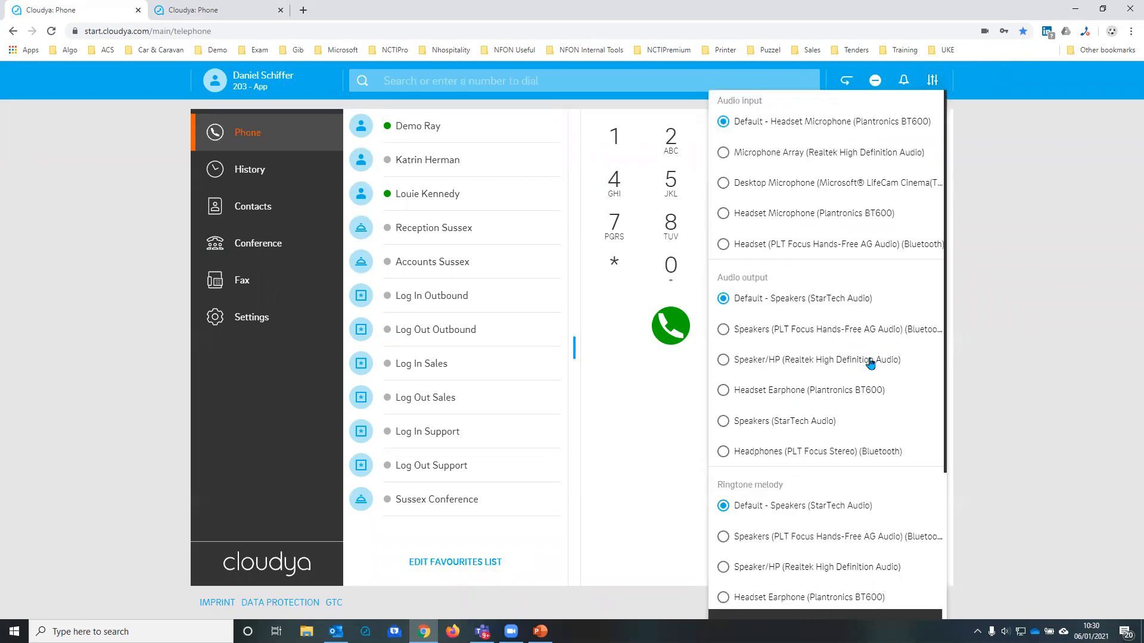
scroll(857, 357, down, 3)
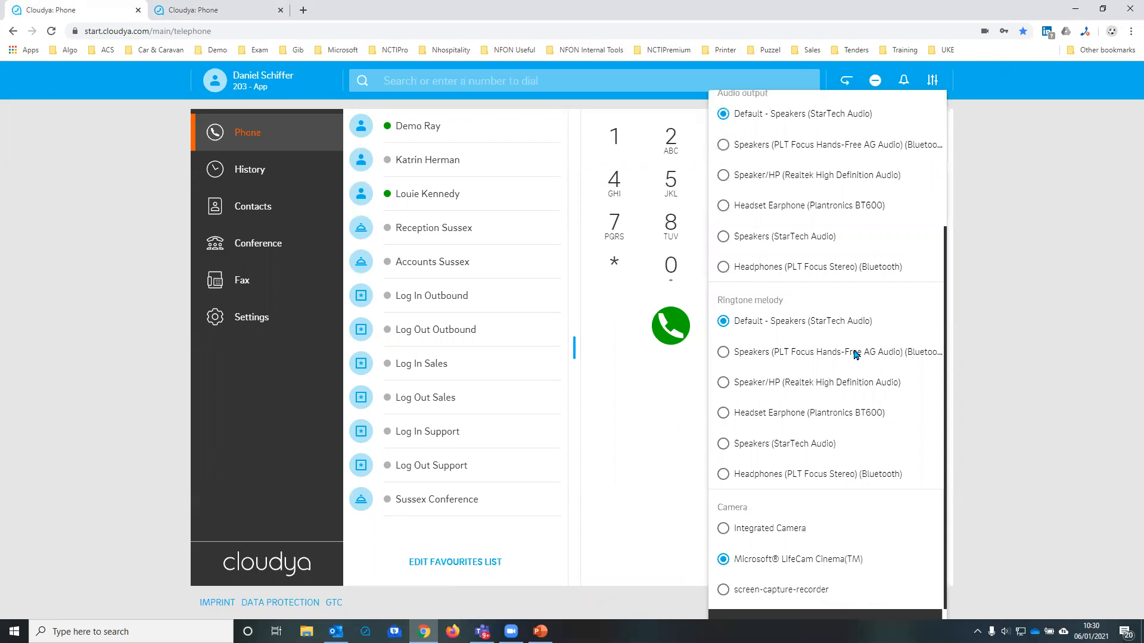
scroll(856, 355, up, 3)
click(1017, 241)
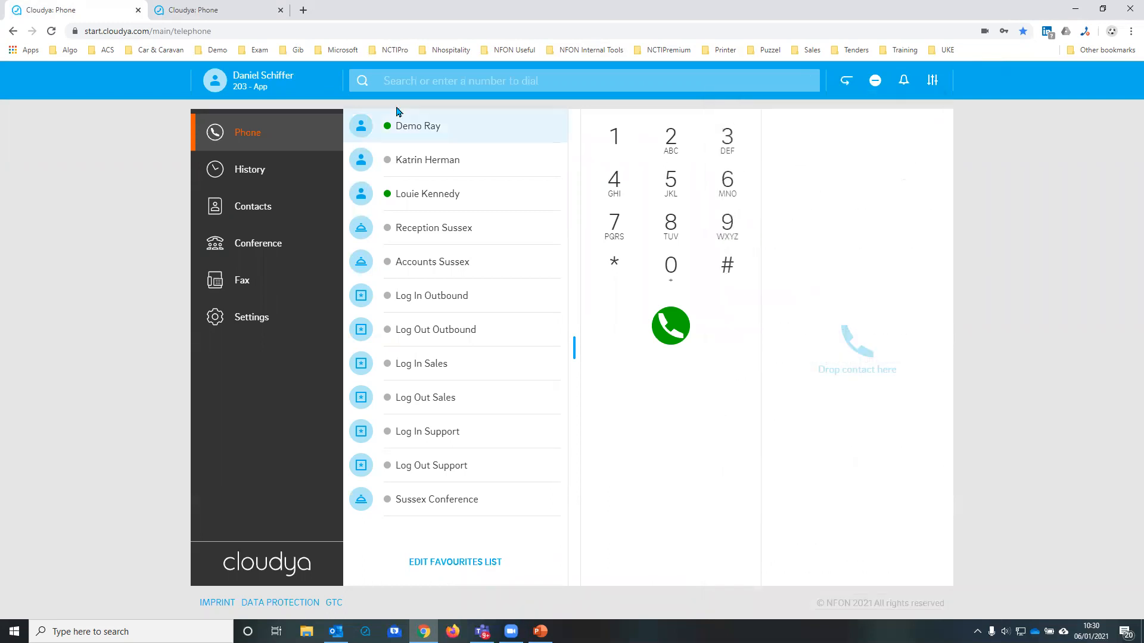
Step: In the second account's tab, select Microsoft LifeCam Cinema(TM) as the camera in the device settings
click(221, 14)
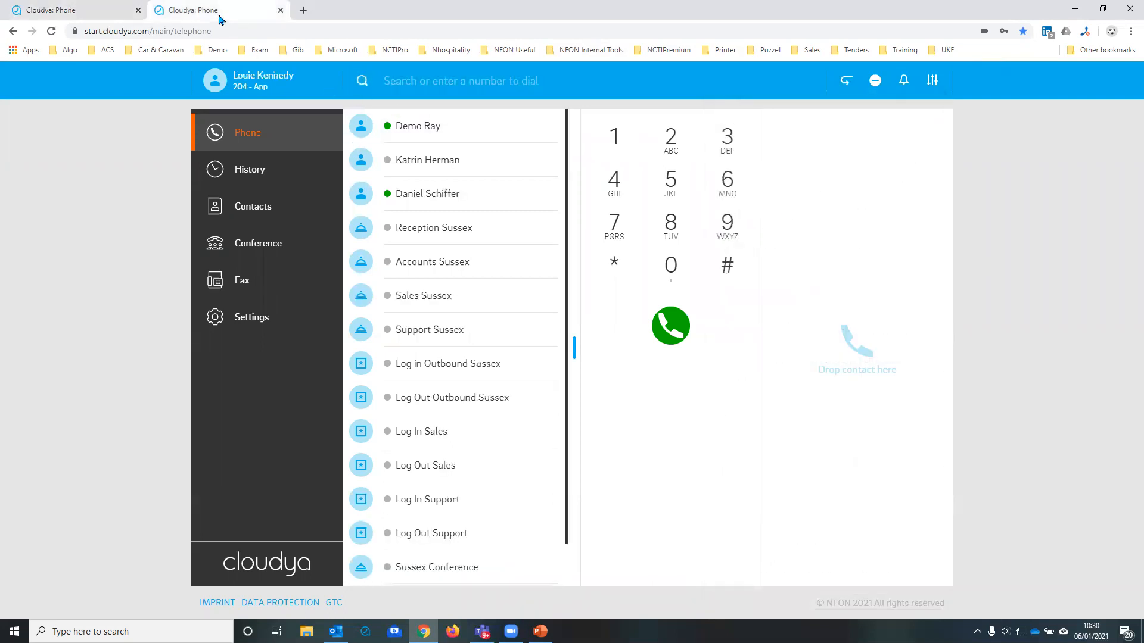
click(932, 80)
scroll(882, 358, down, 3)
click(826, 560)
Step: Call the second account's user from the first account's favourites and answer the incoming call in the second account's tab
key(ctrl+Tab)
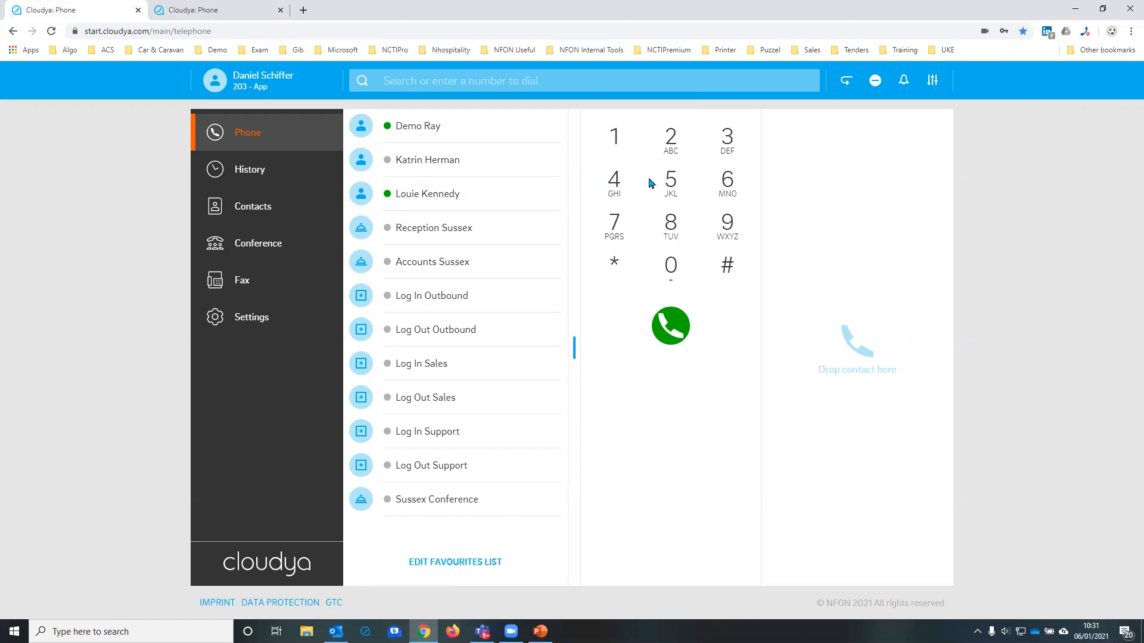
drag(416, 197, 815, 213)
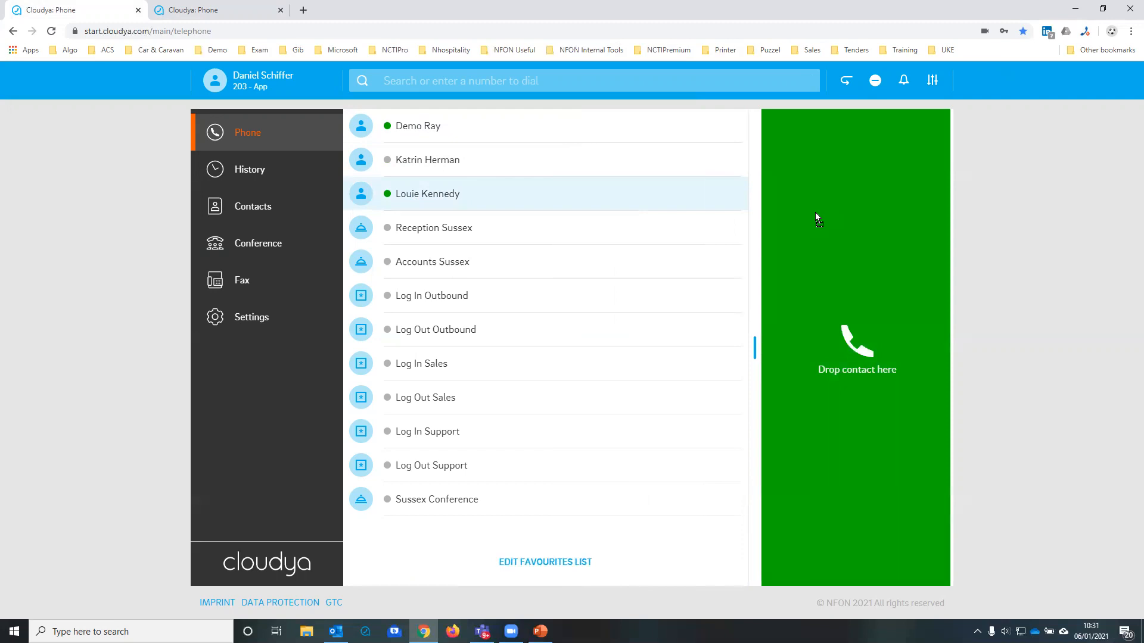
drag(815, 212, 817, 213)
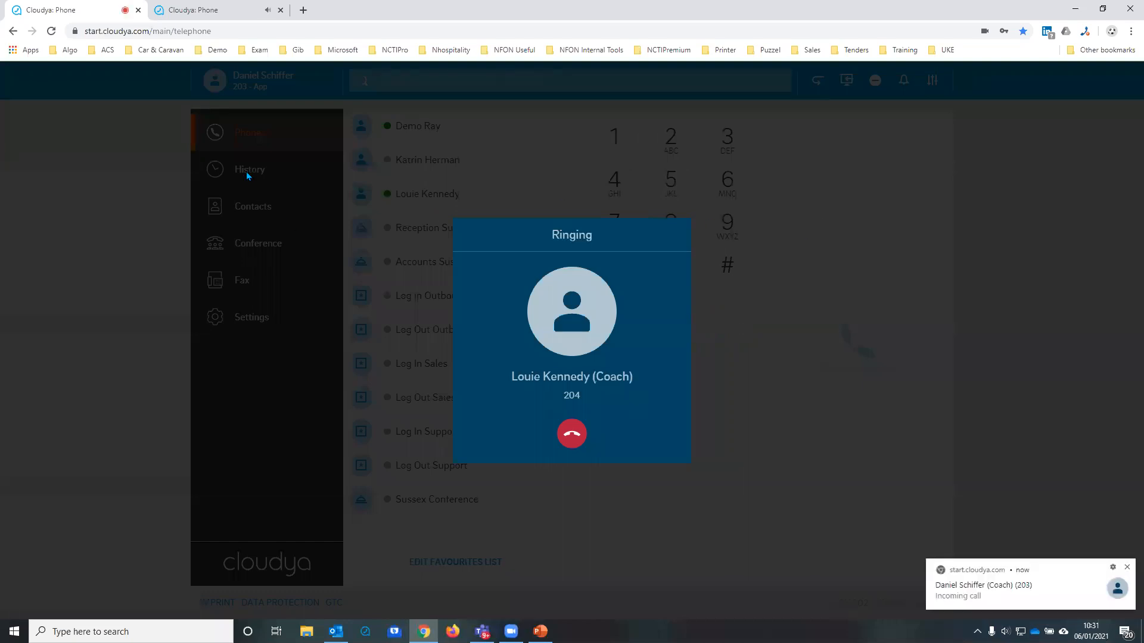
click(216, 12)
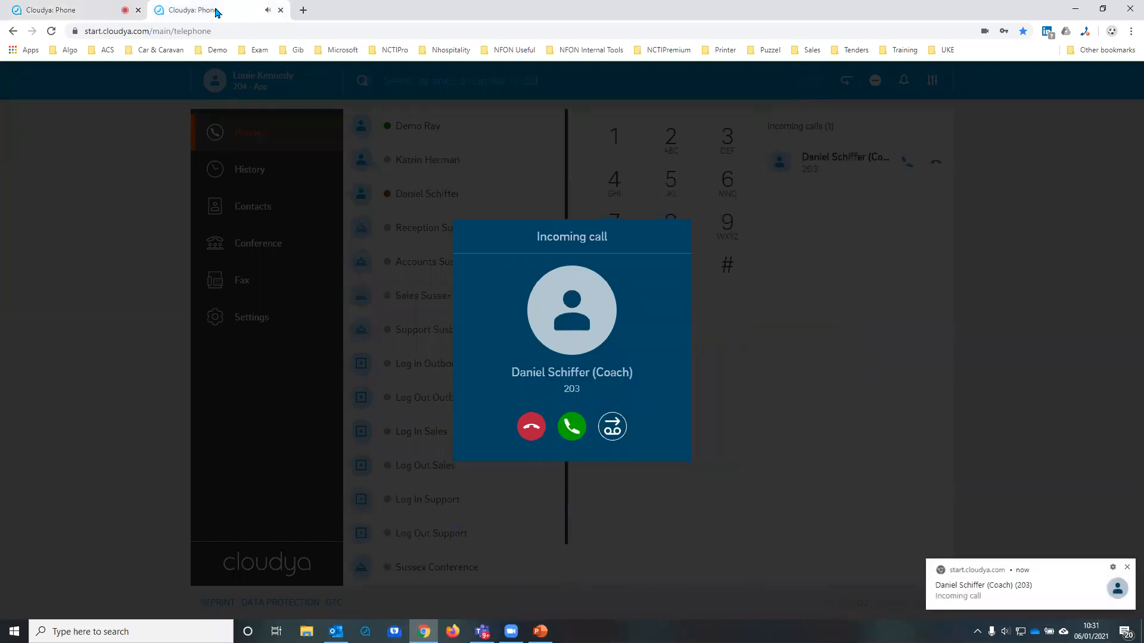
click(571, 427)
Step: From the first account's tab, transfer the active call to the first contact in the favourites list
click(48, 11)
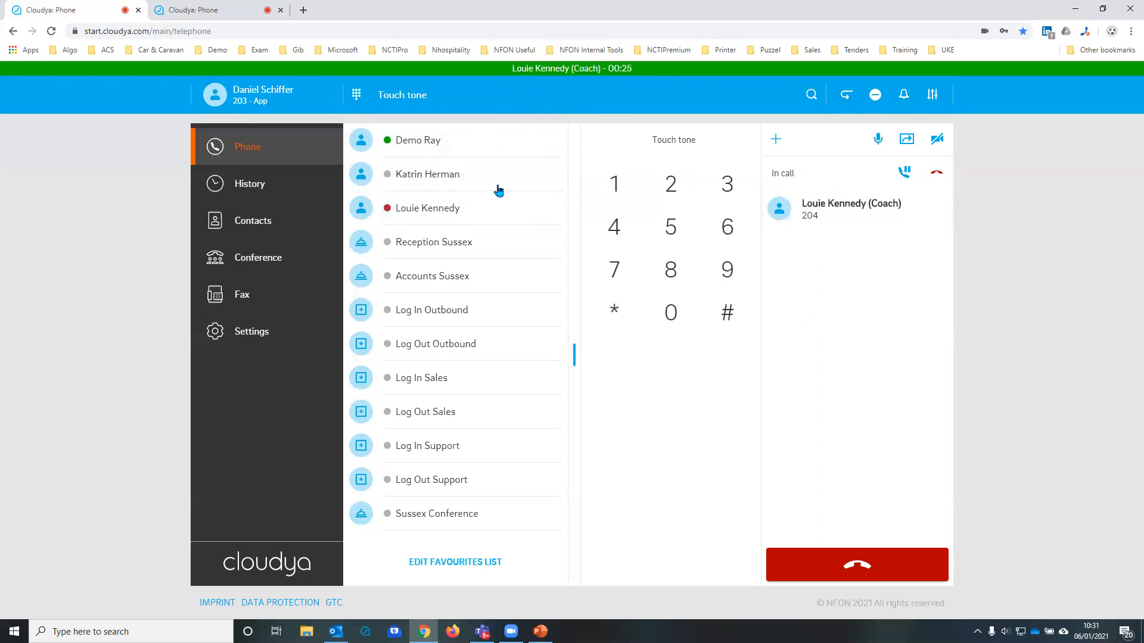
click(408, 143)
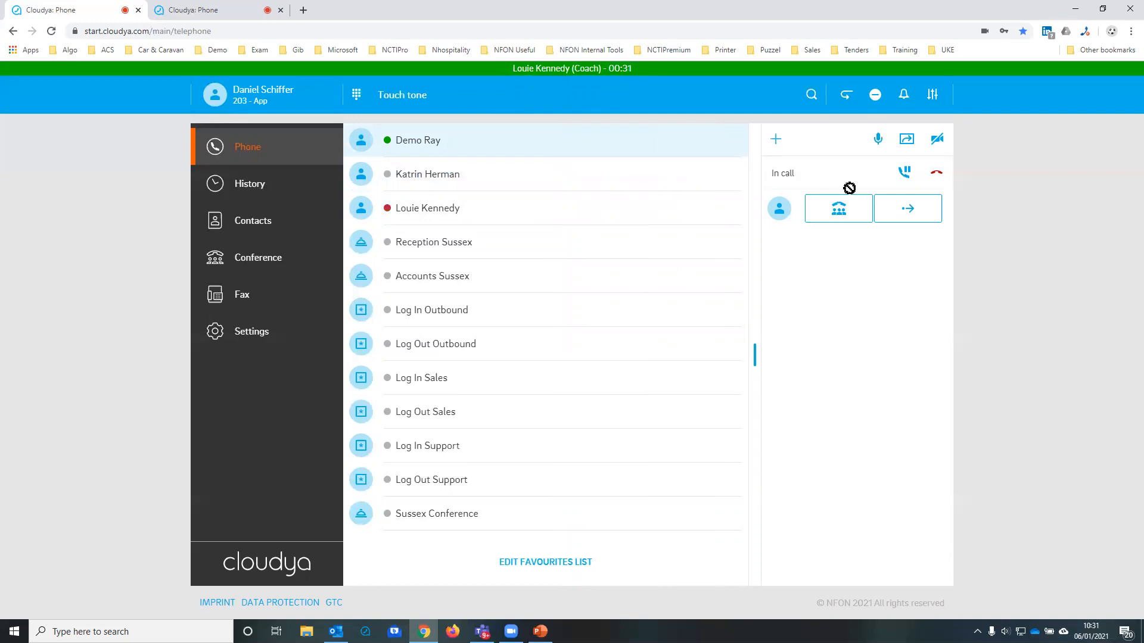
click(908, 208)
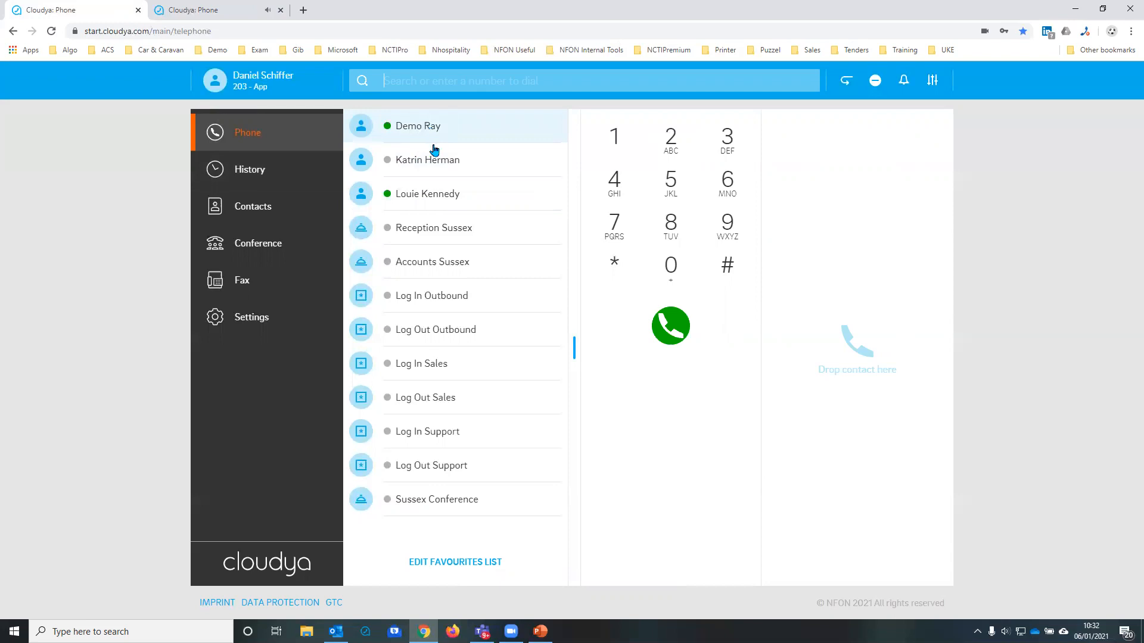
Step: Place another call to the second account's user from the favourites and accept it in that account's tab
drag(425, 197, 791, 205)
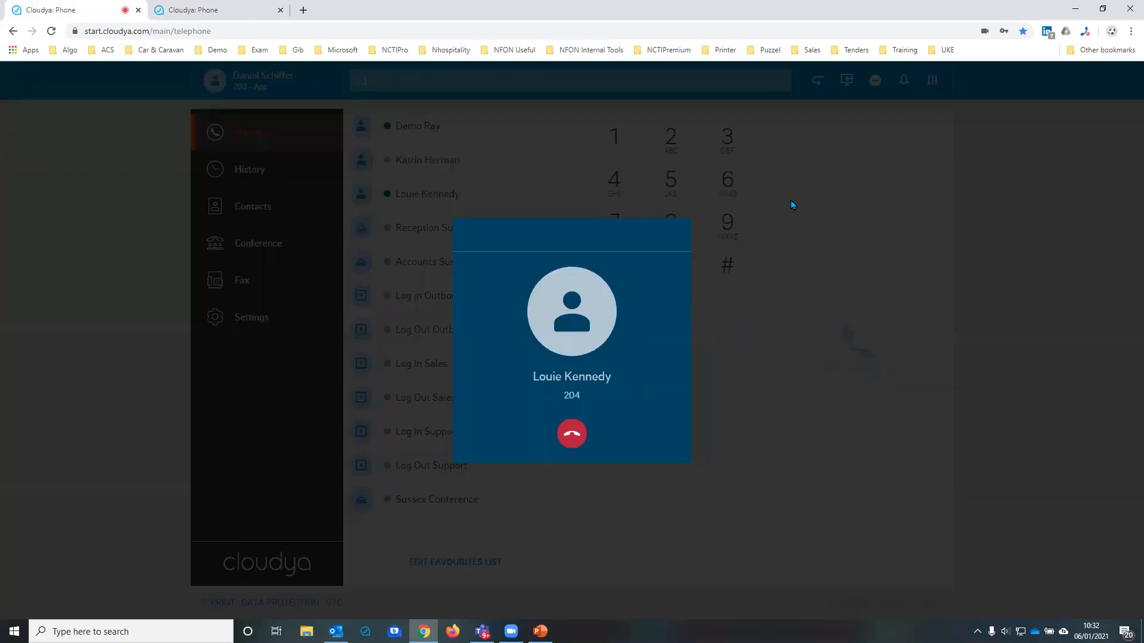
click(172, 10)
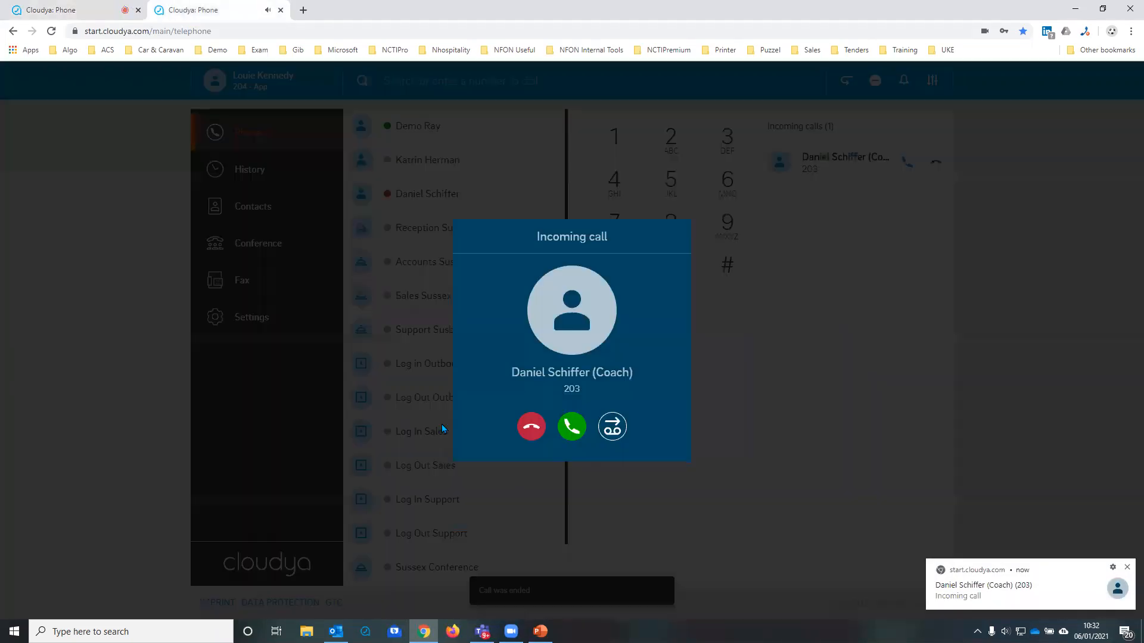
click(562, 433)
Step: In the first account's tab, add the first favourite contact to the active call as a conference and end the conference
click(66, 11)
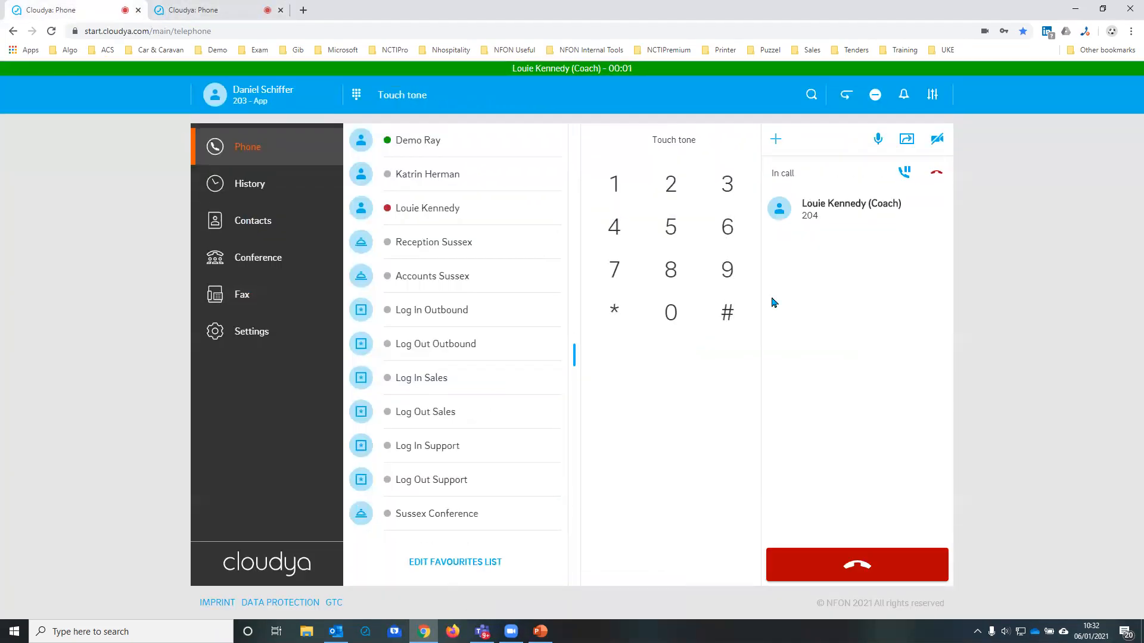
click(391, 141)
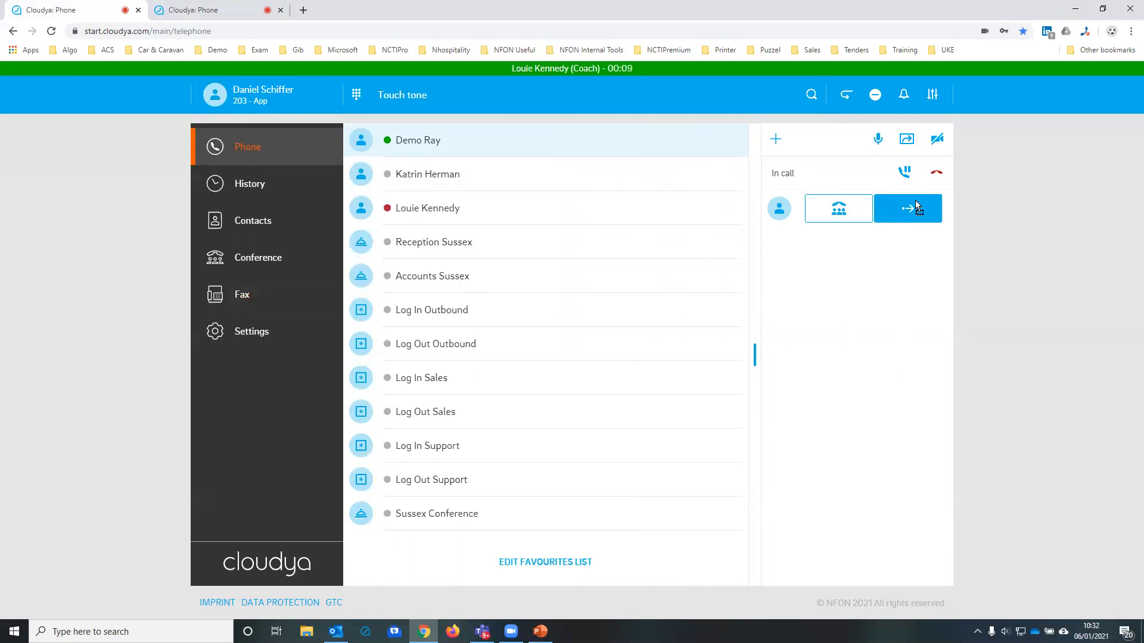
click(833, 210)
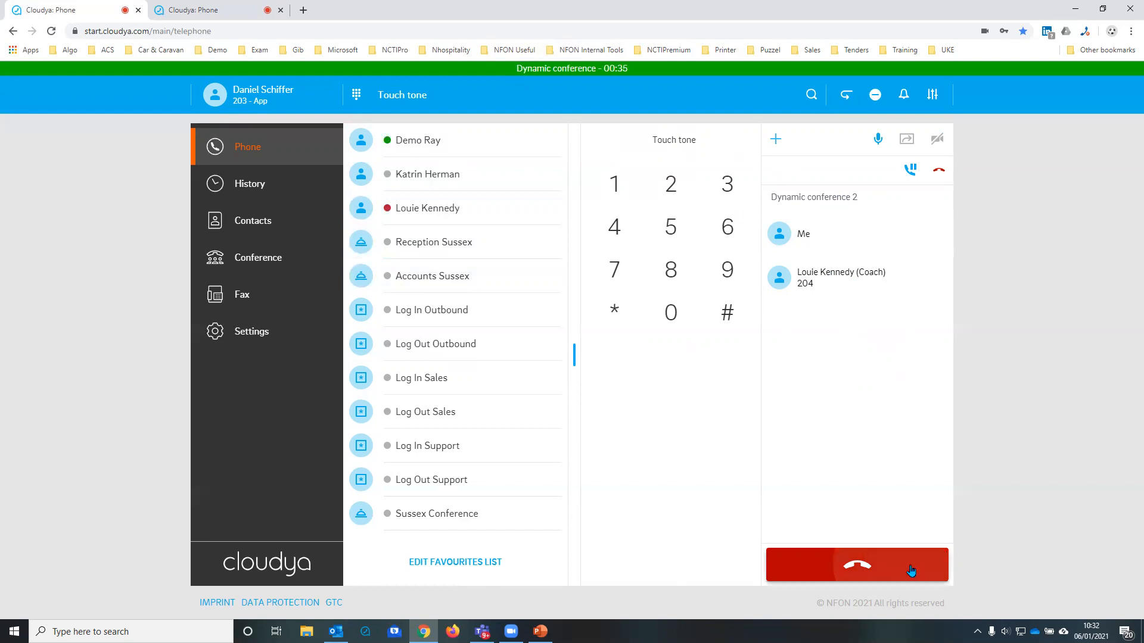
click(929, 567)
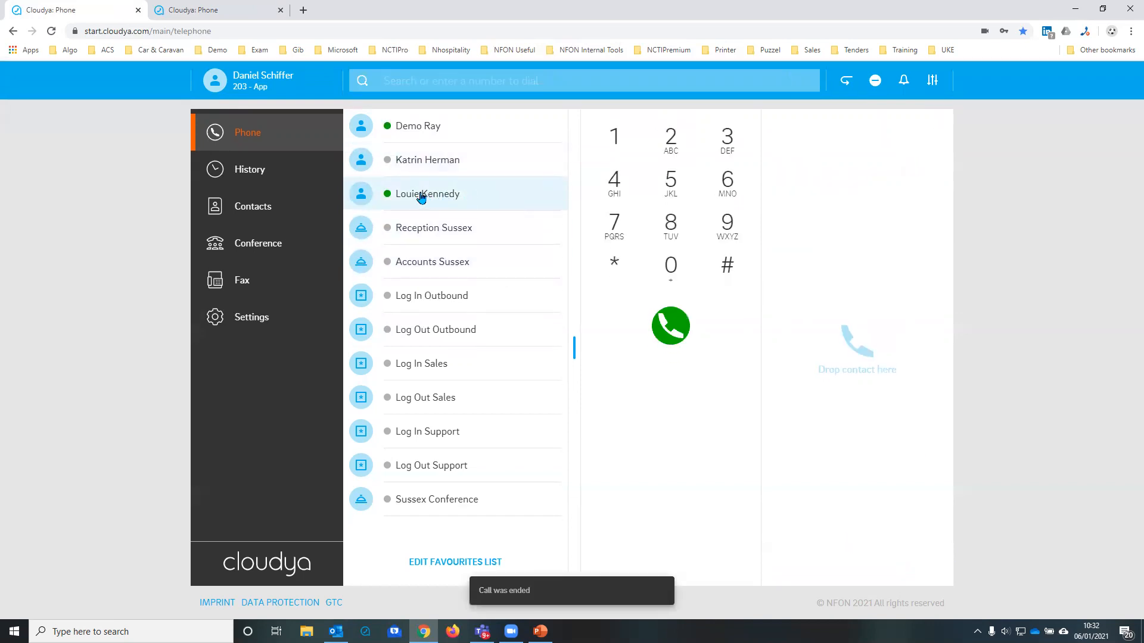
Step: Call the second account's user from the favourites again, answer in that account's tab, and return to the first account's tab
drag(434, 200, 824, 219)
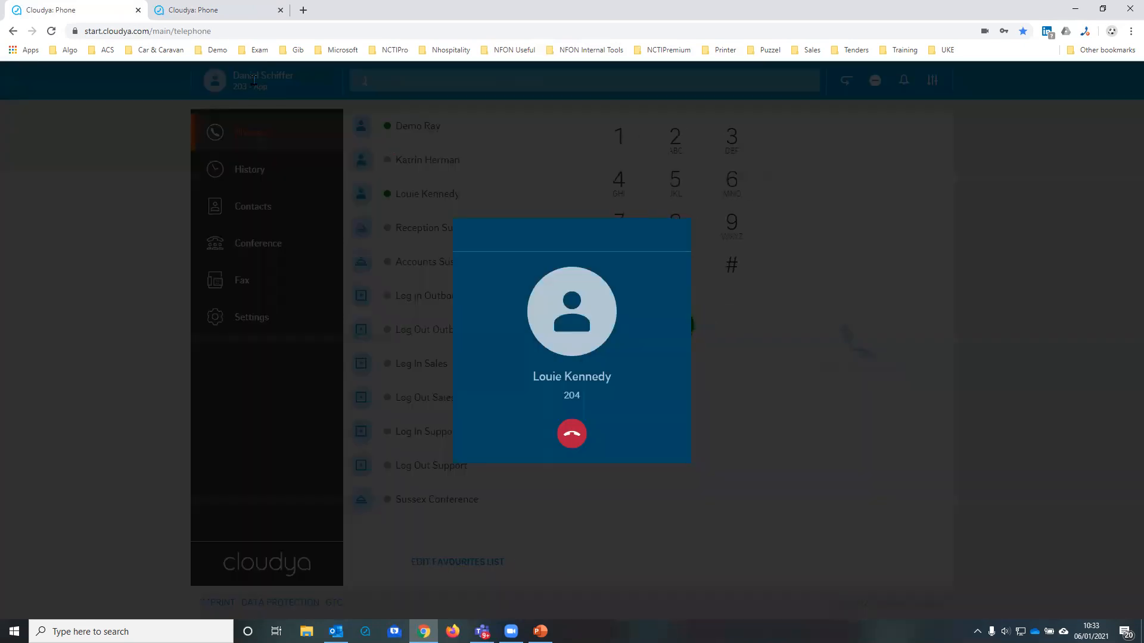
click(214, 10)
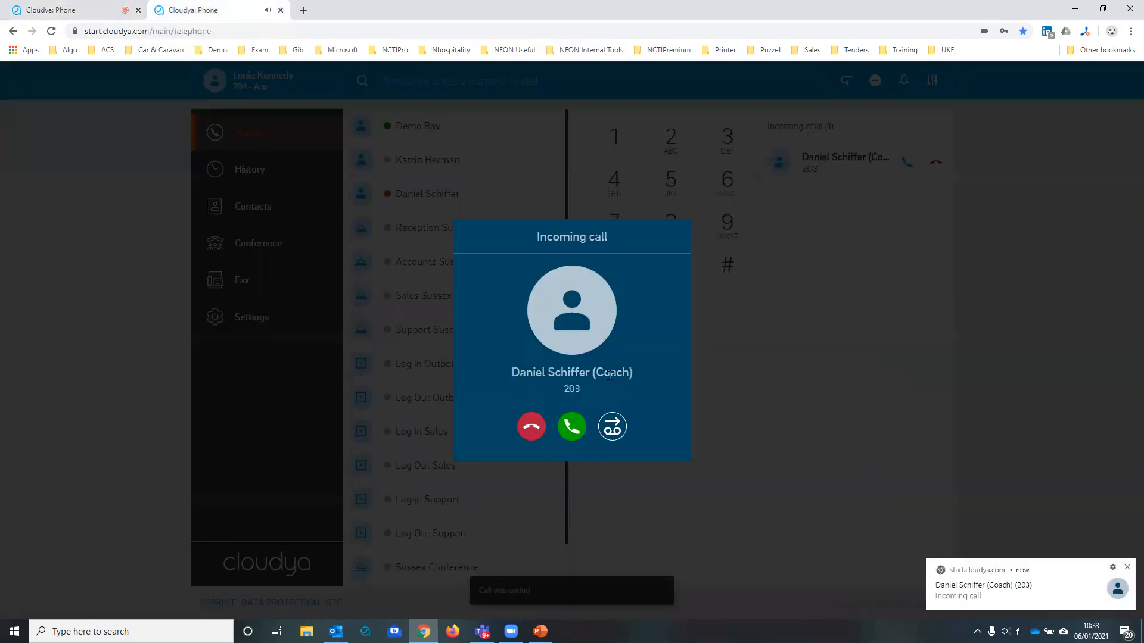
click(574, 430)
click(67, 12)
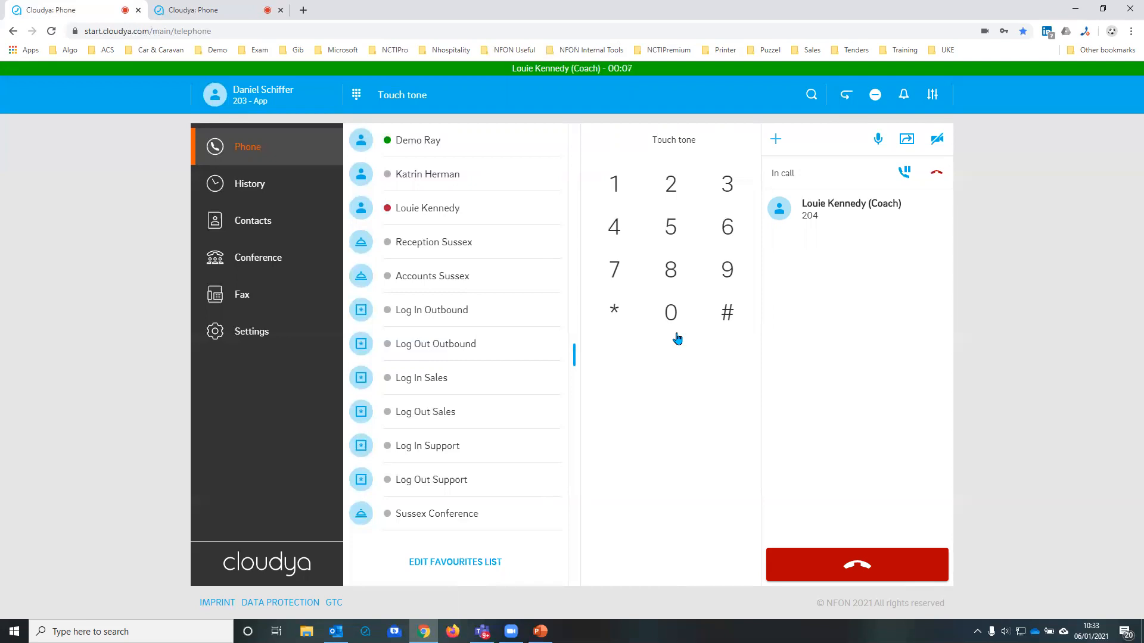
Step: Review the audio input, audio output, ringtone and camera device choices during the active call
click(931, 95)
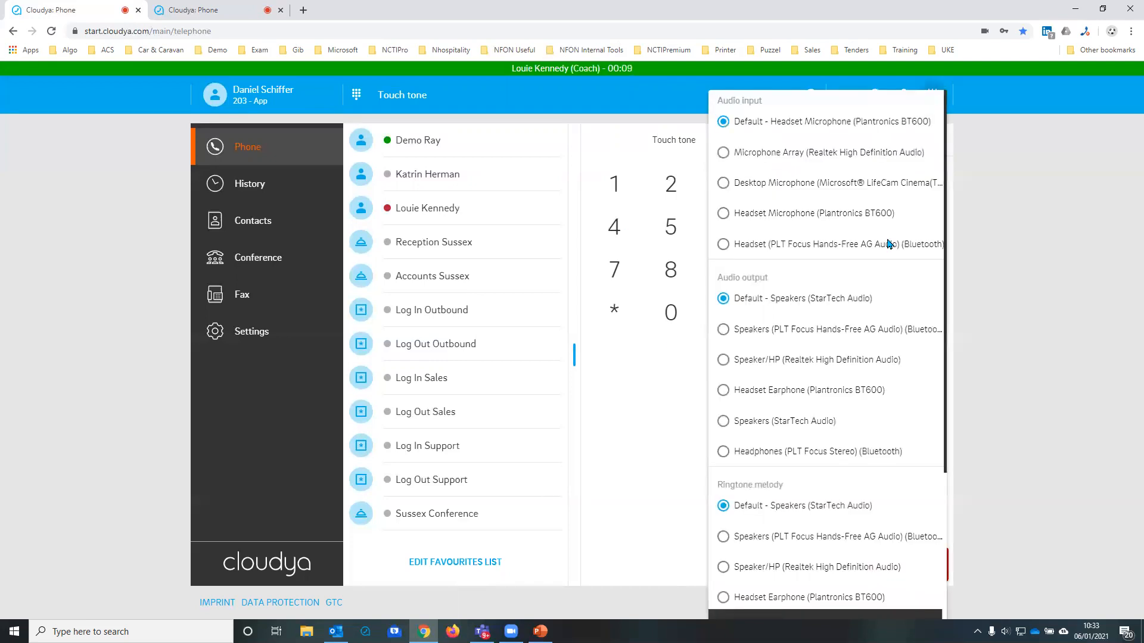
scroll(833, 489, down, 3)
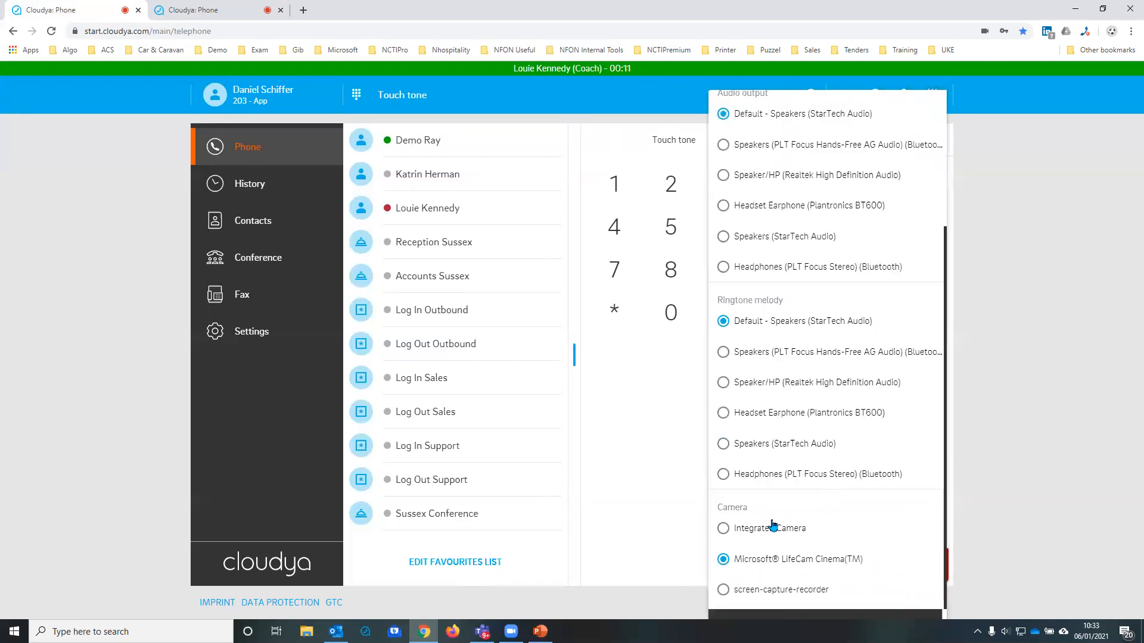
click(1062, 287)
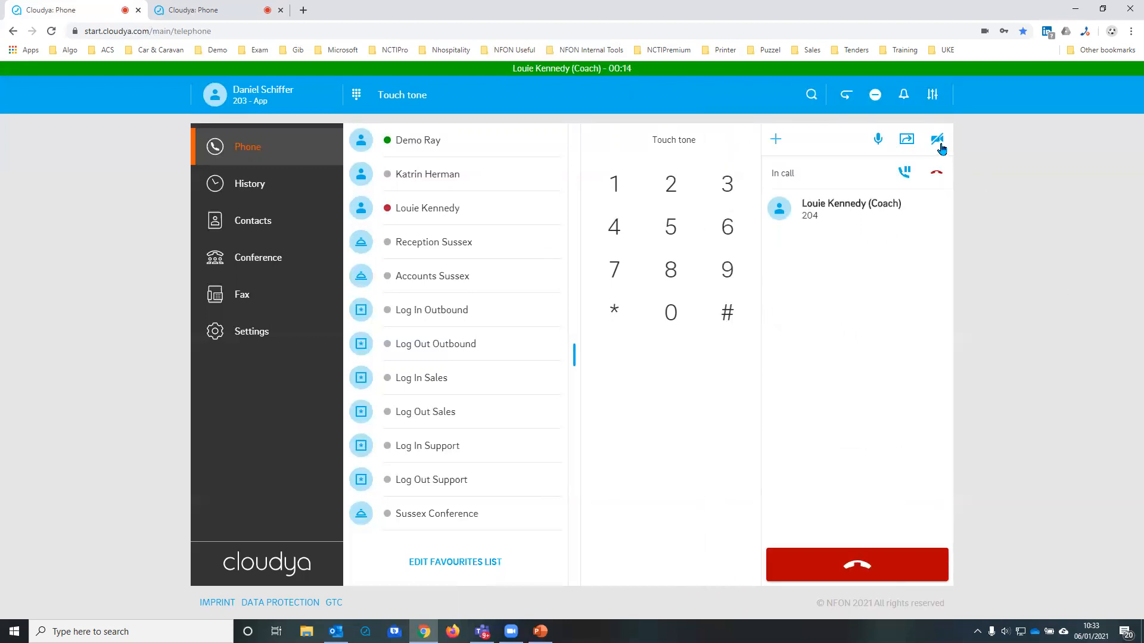
Step: Turn on video for the active call in both accounts' tabs, ending in the first account's tab
click(934, 141)
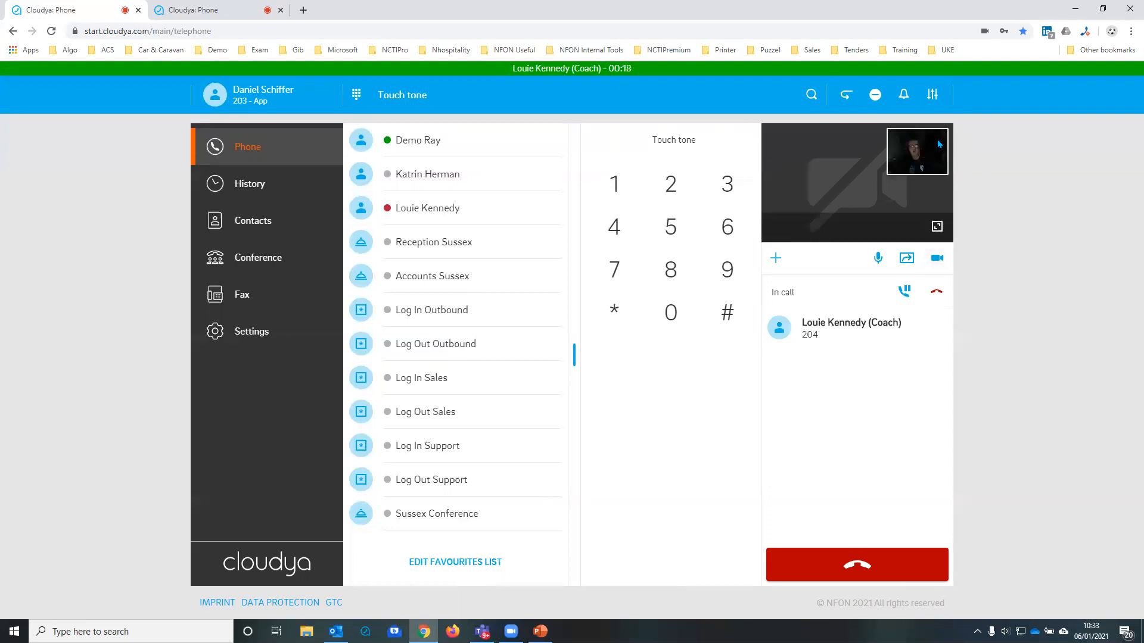
click(210, 12)
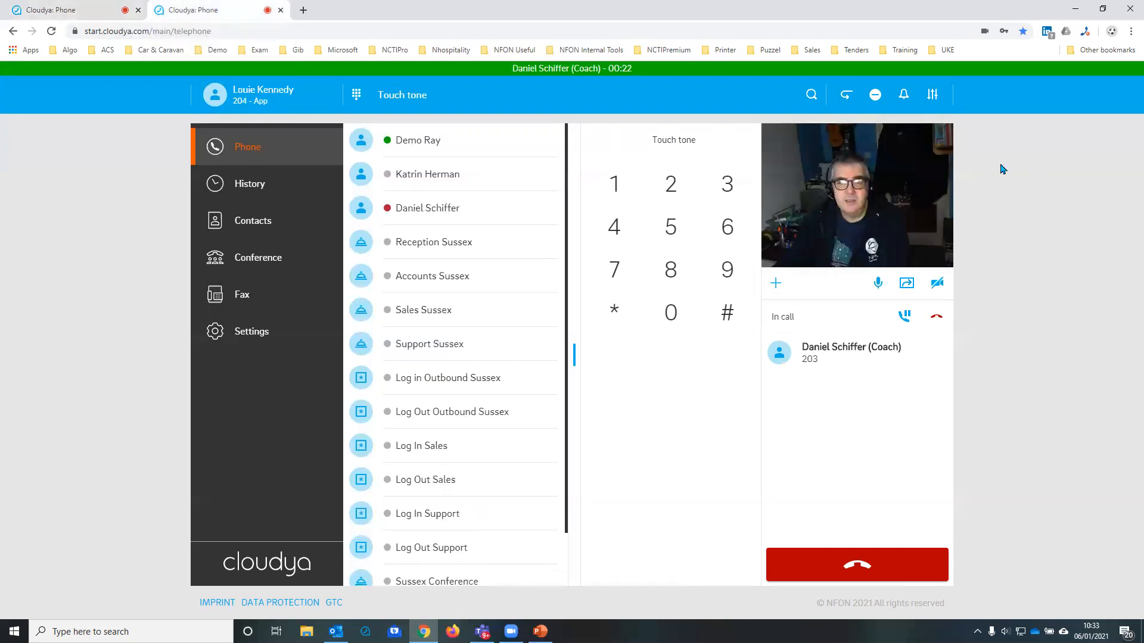
click(937, 286)
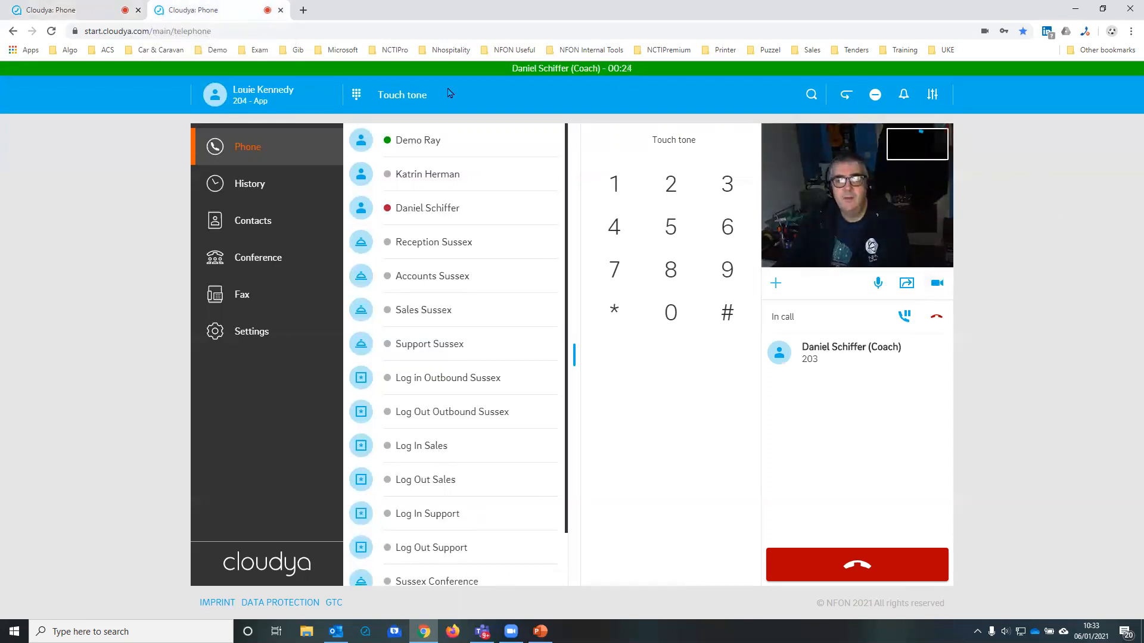
click(91, 13)
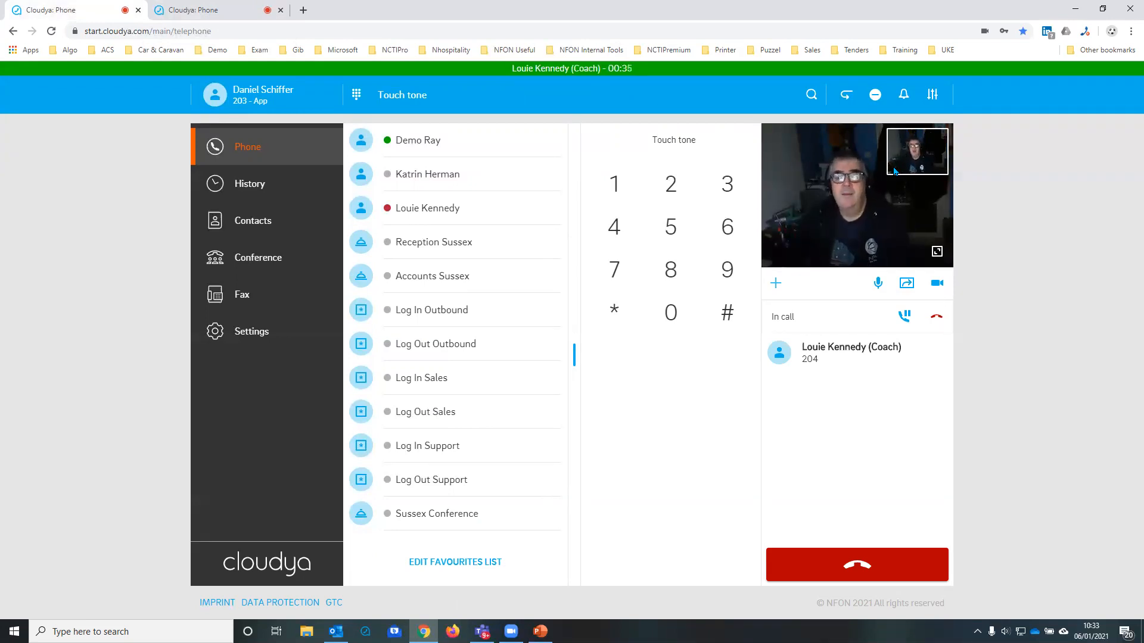
Step: Review the entire-screen, application-window and Chrome-tab sharing options, cancel the screen share and end the call
click(906, 290)
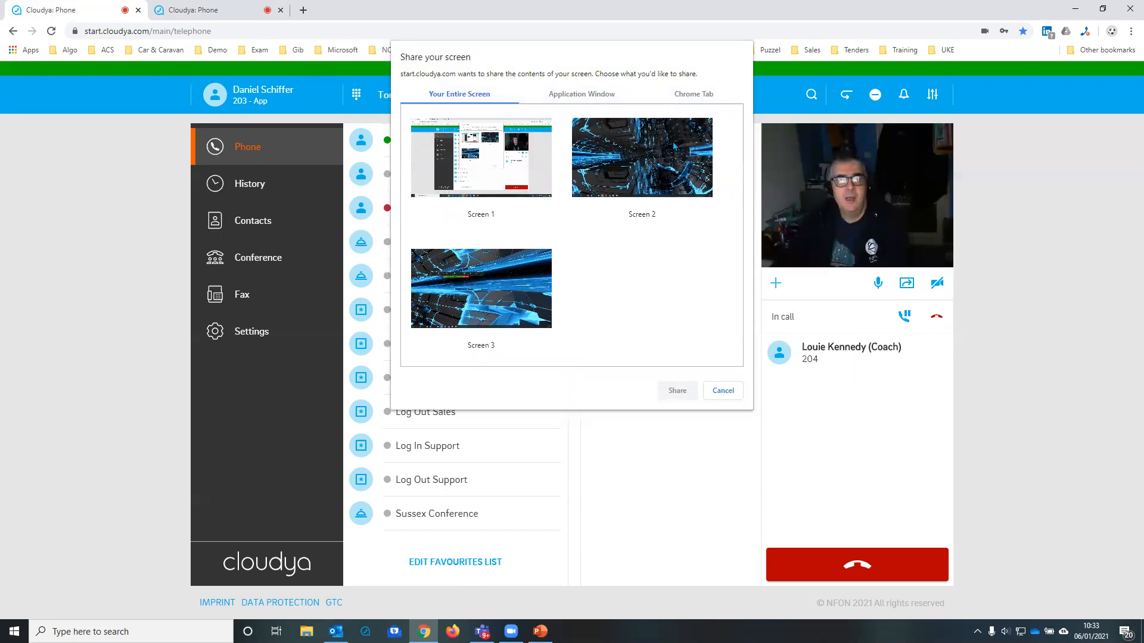
click(568, 96)
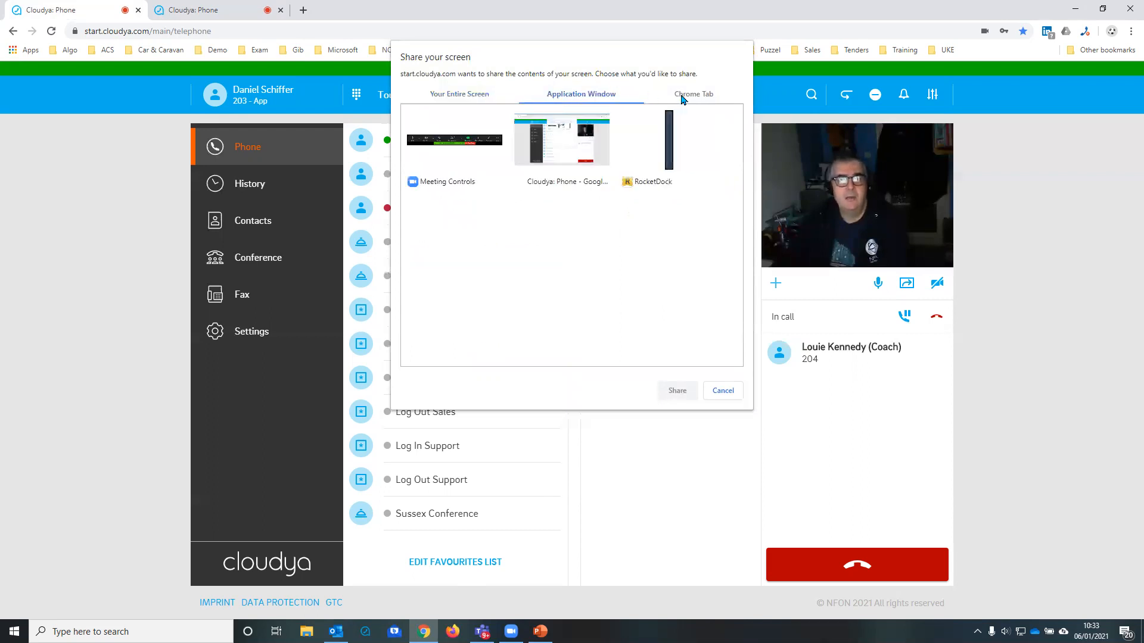
click(434, 96)
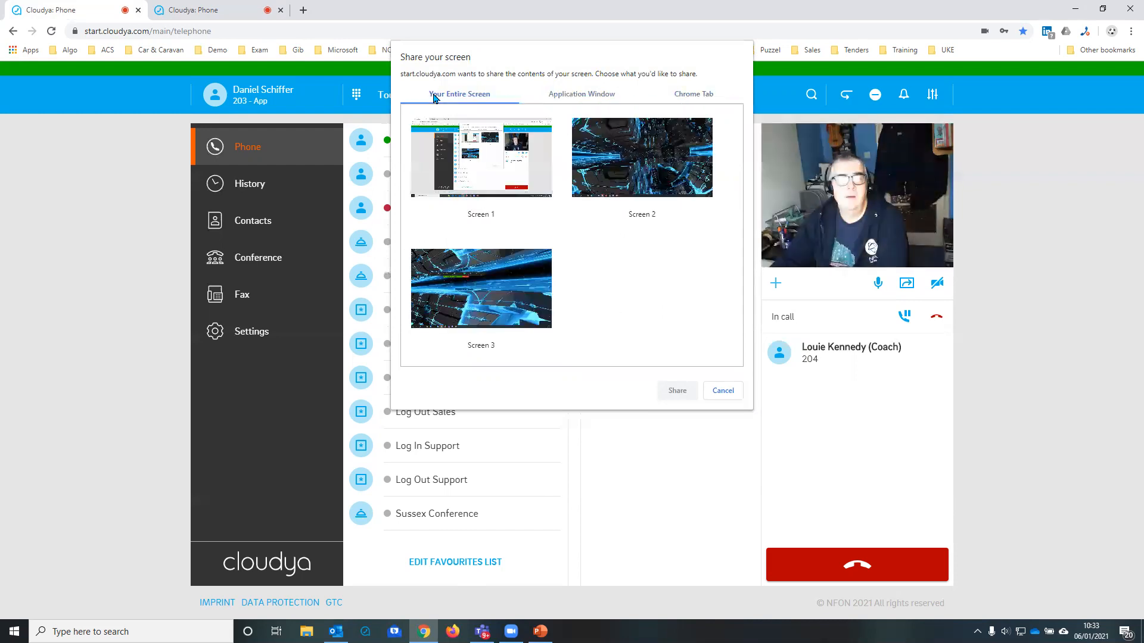
click(581, 95)
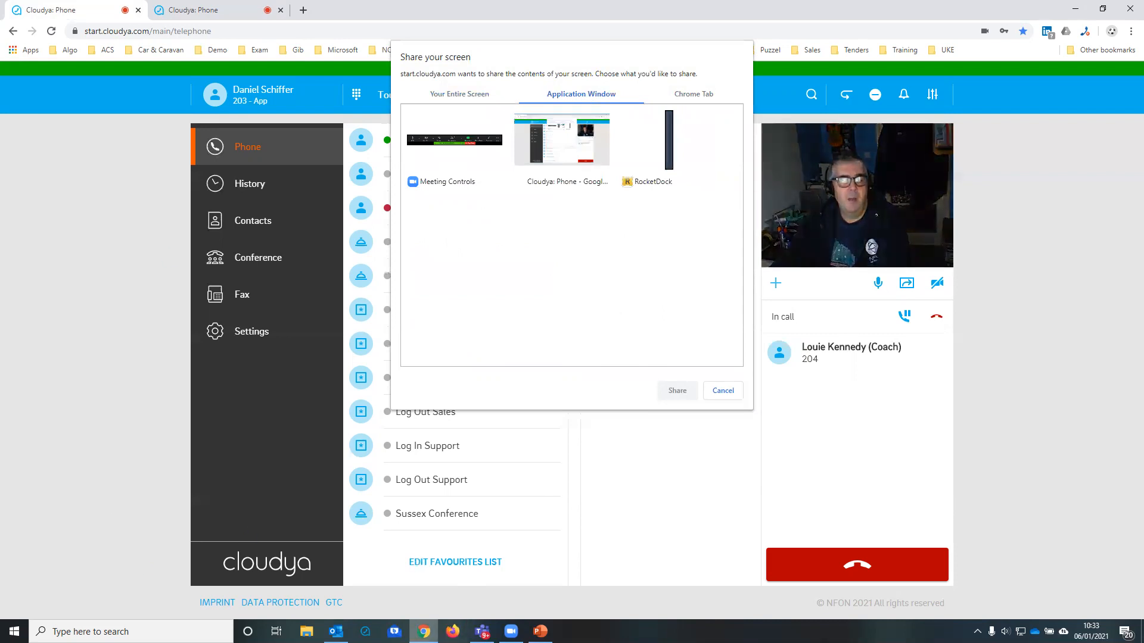
mouse_move(424, 631)
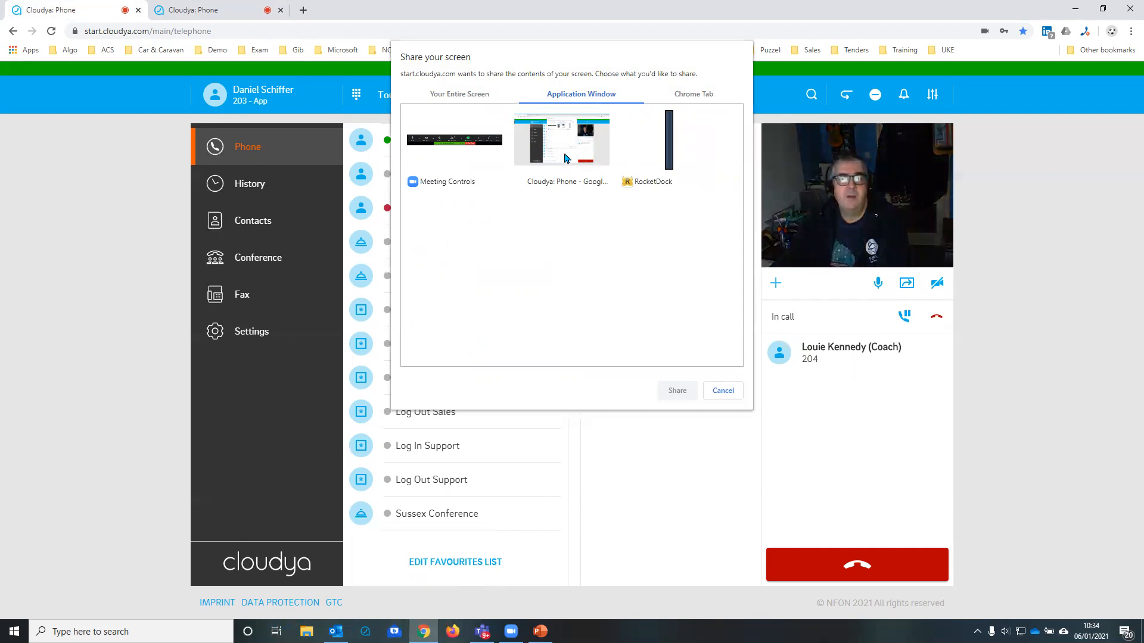
click(723, 391)
click(832, 559)
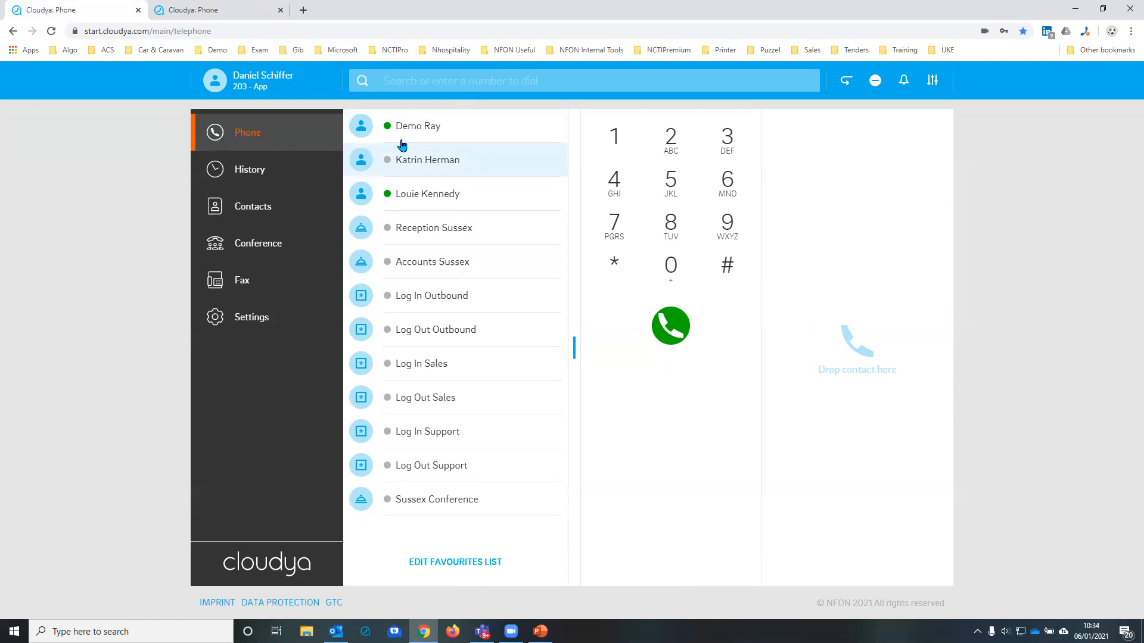
Step: Examine the call history, the details of the most recent call and the voicemail list, and return to the calls list
click(239, 173)
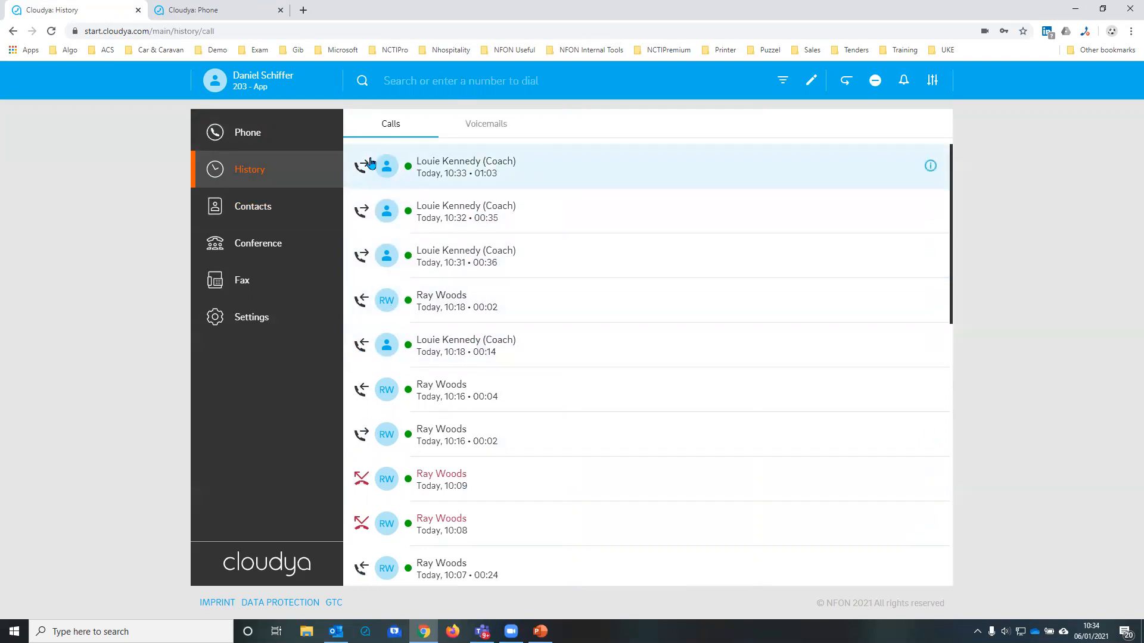
click(931, 166)
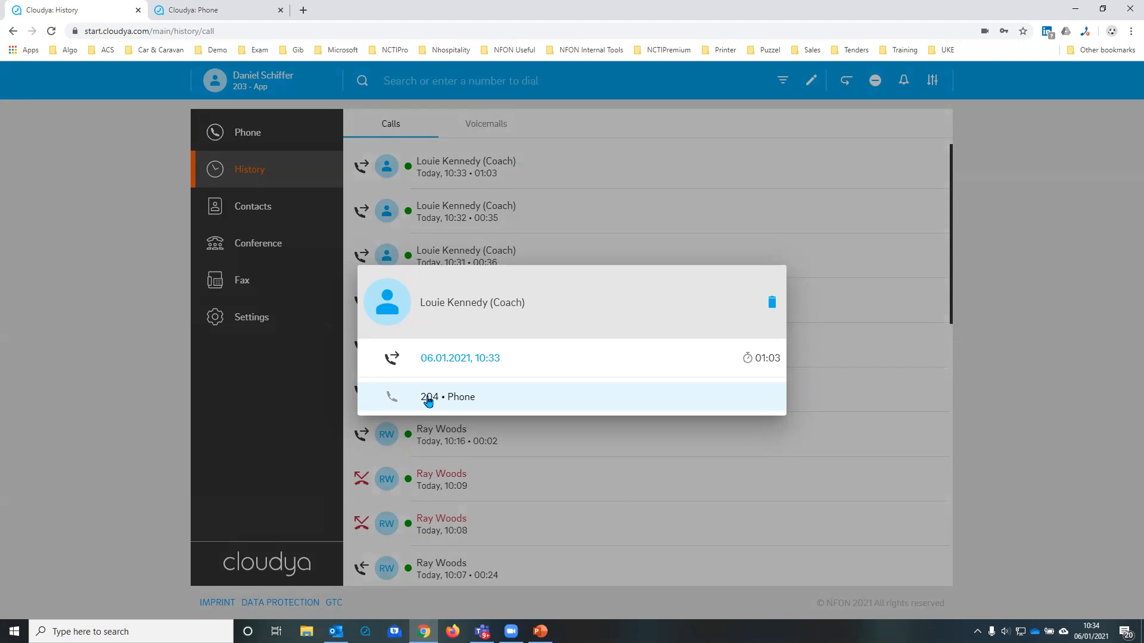
click(775, 492)
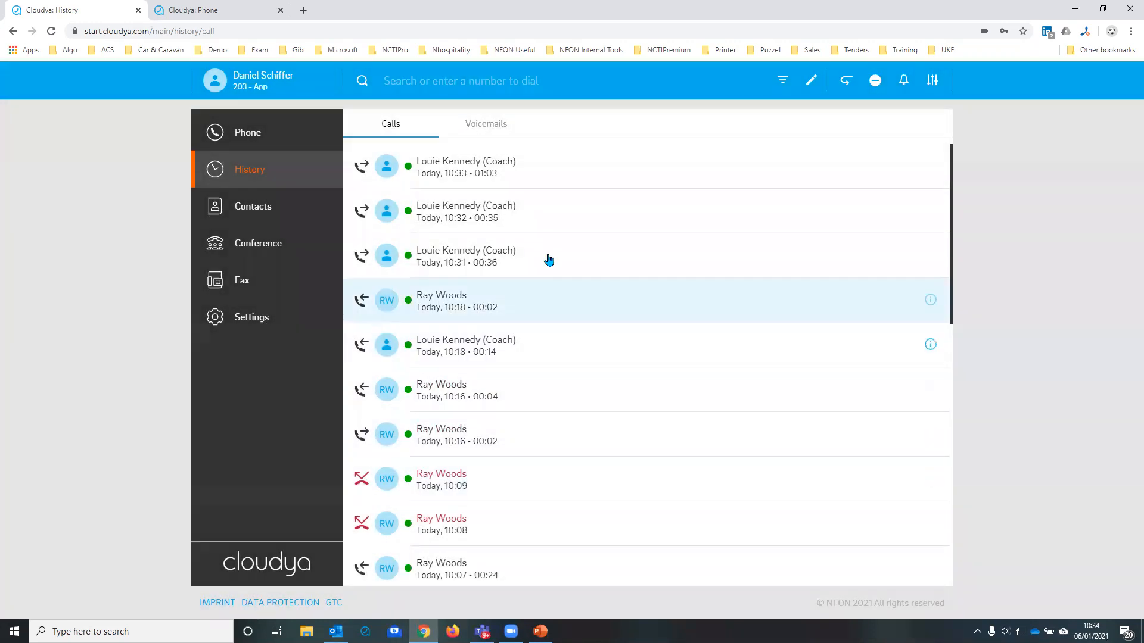
click(492, 130)
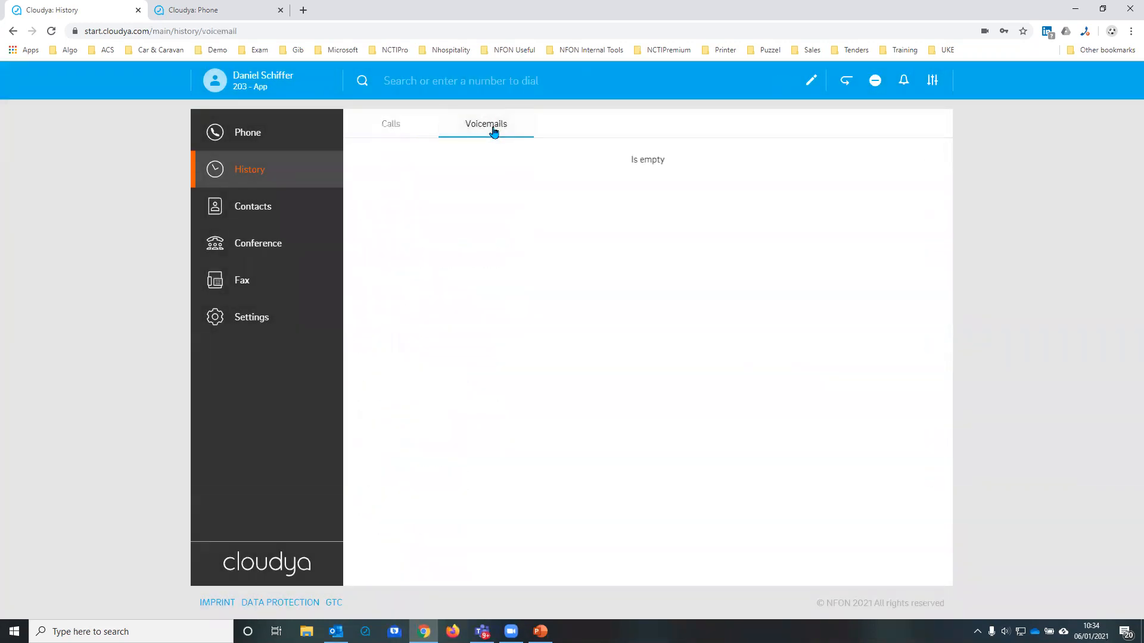
click(384, 127)
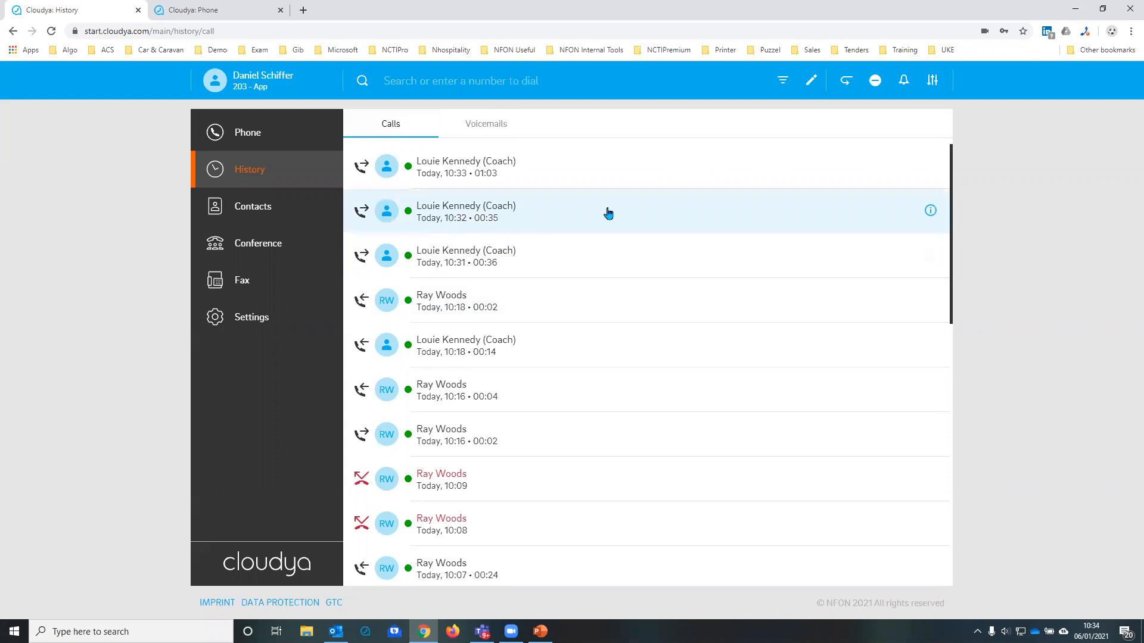
Step: Open the contacts and filter them to show only private contacts
click(262, 215)
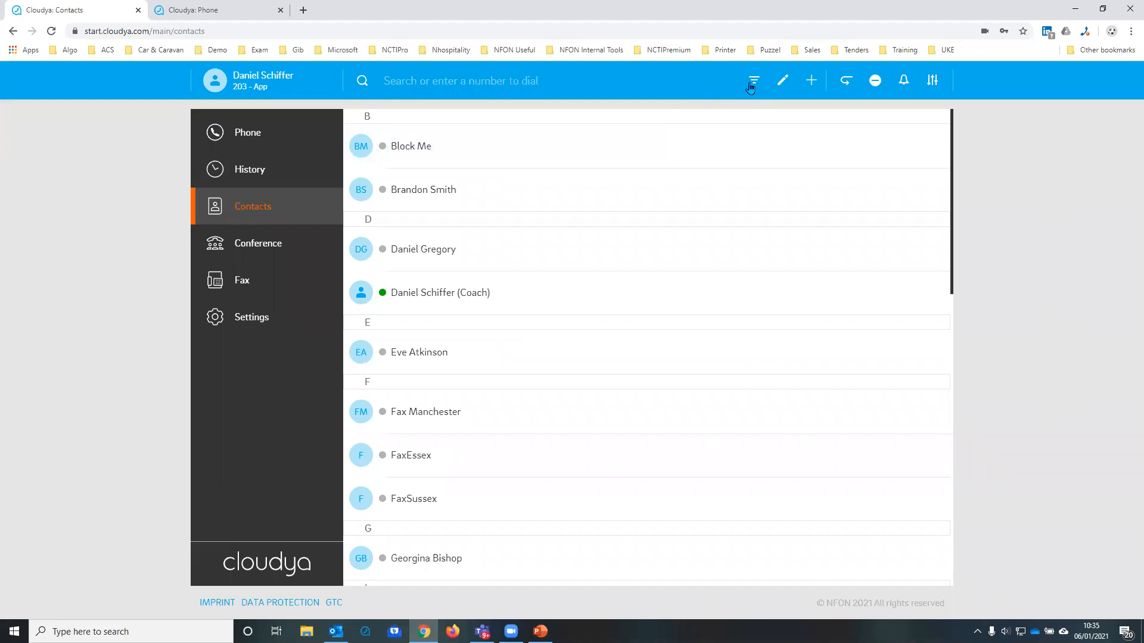
click(752, 86)
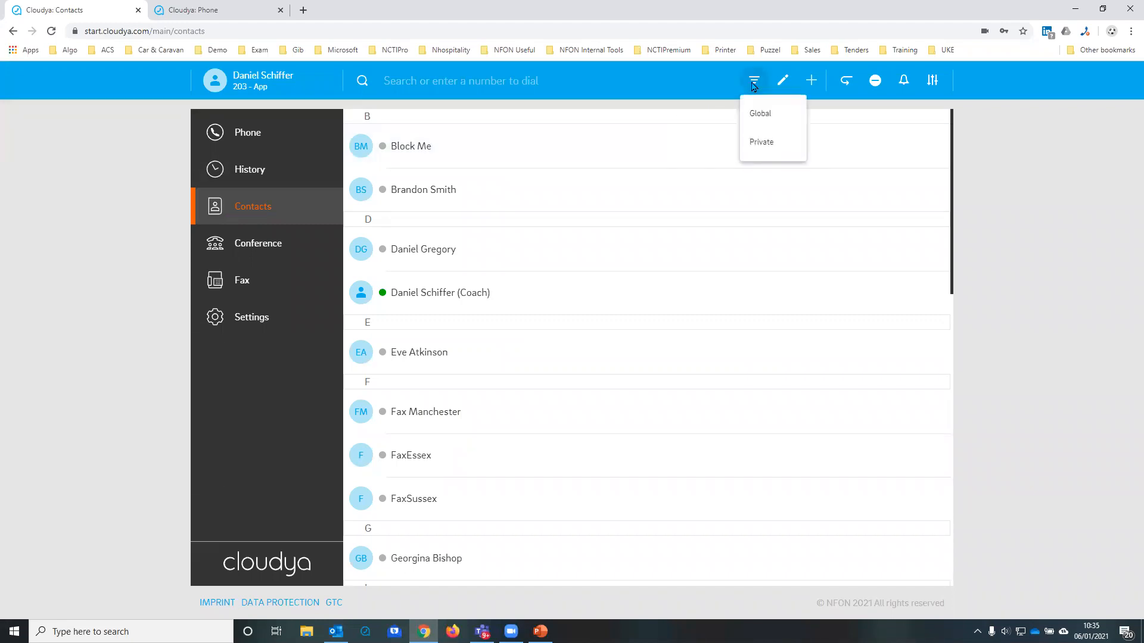
click(764, 141)
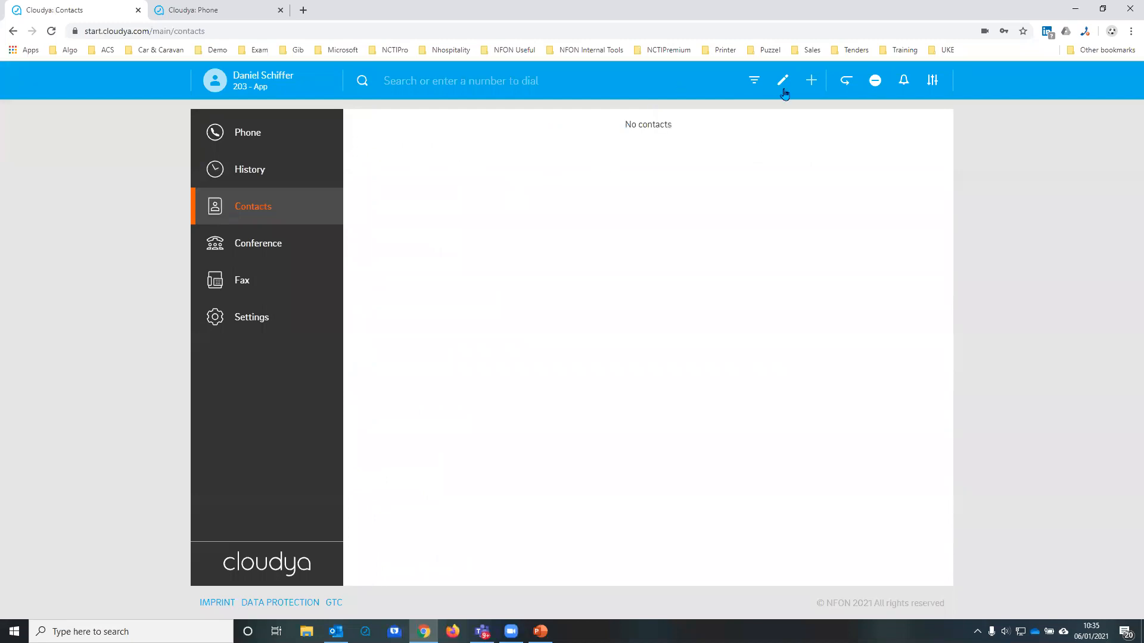
Step: Start a new private contact named Sandwich Shop and enter its phone number
click(810, 81)
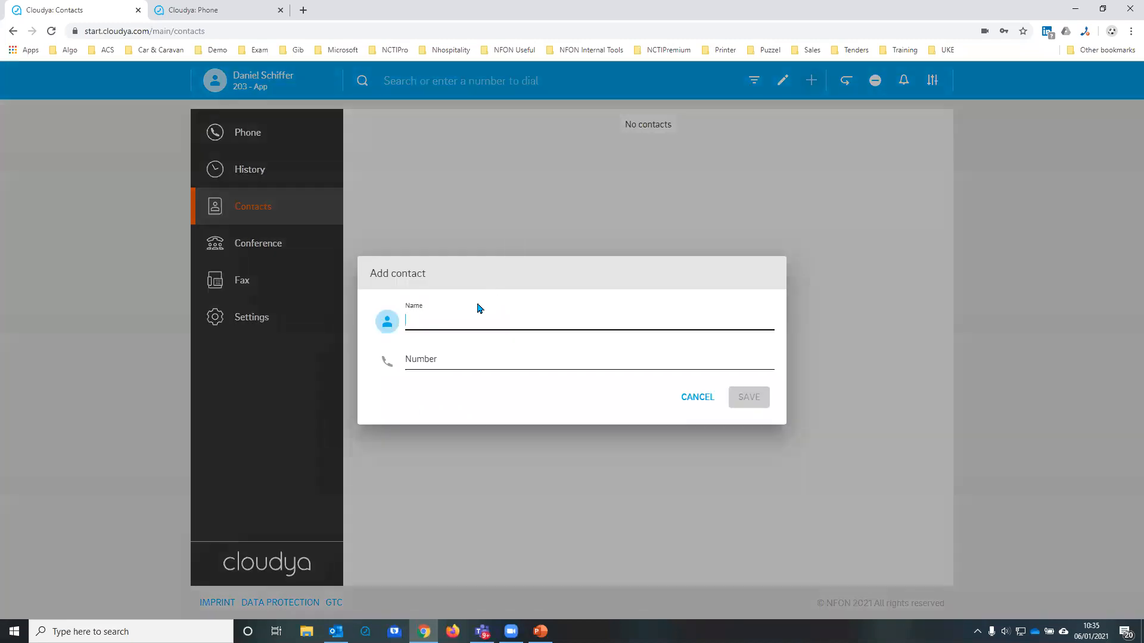
text(Sandwich Shop)
click(431, 355)
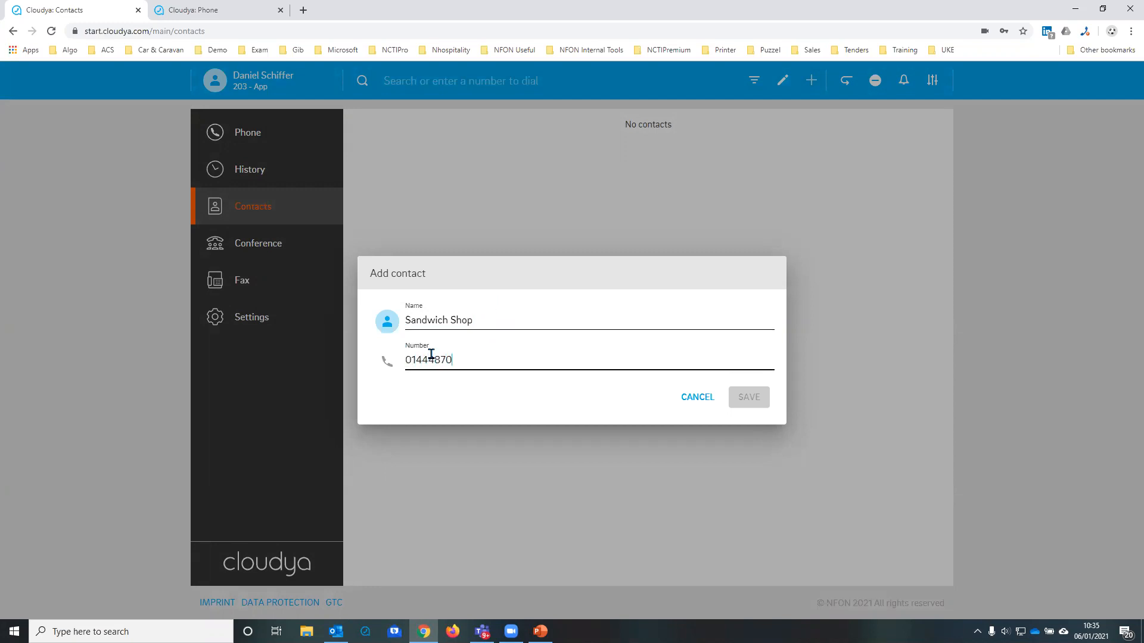
Step: Replace the leading 0 of the contact's number with the +44 country code and save the contact
click(406, 360)
click(407, 360)
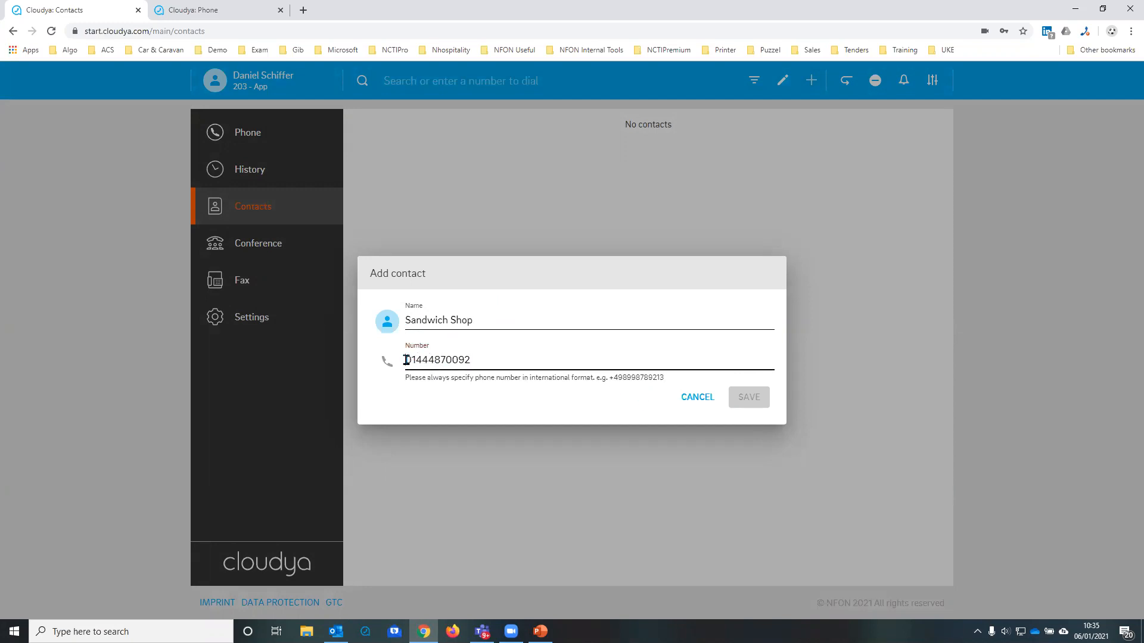
key(Delete)
text(+44)
text(0)
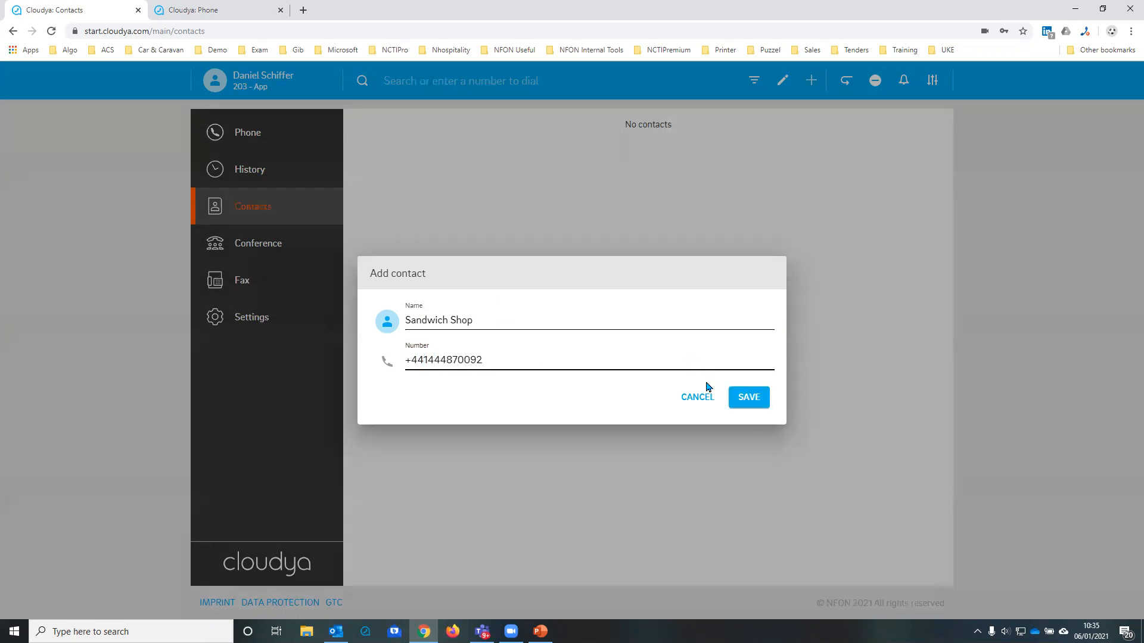
click(749, 401)
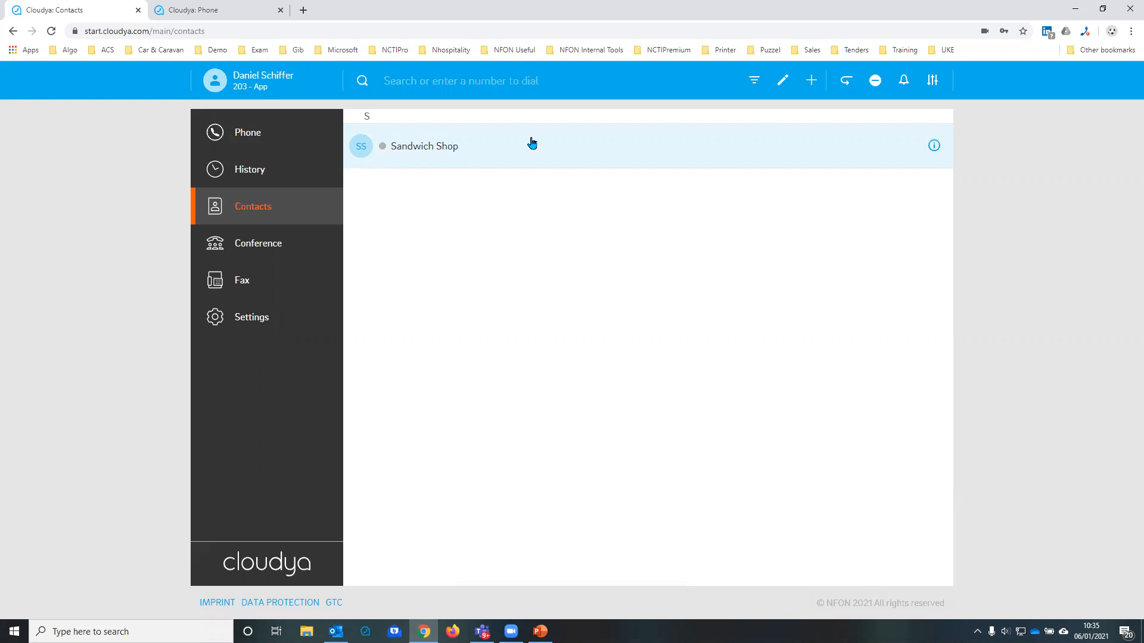
Step: Switch the contacts filter to Global
click(754, 80)
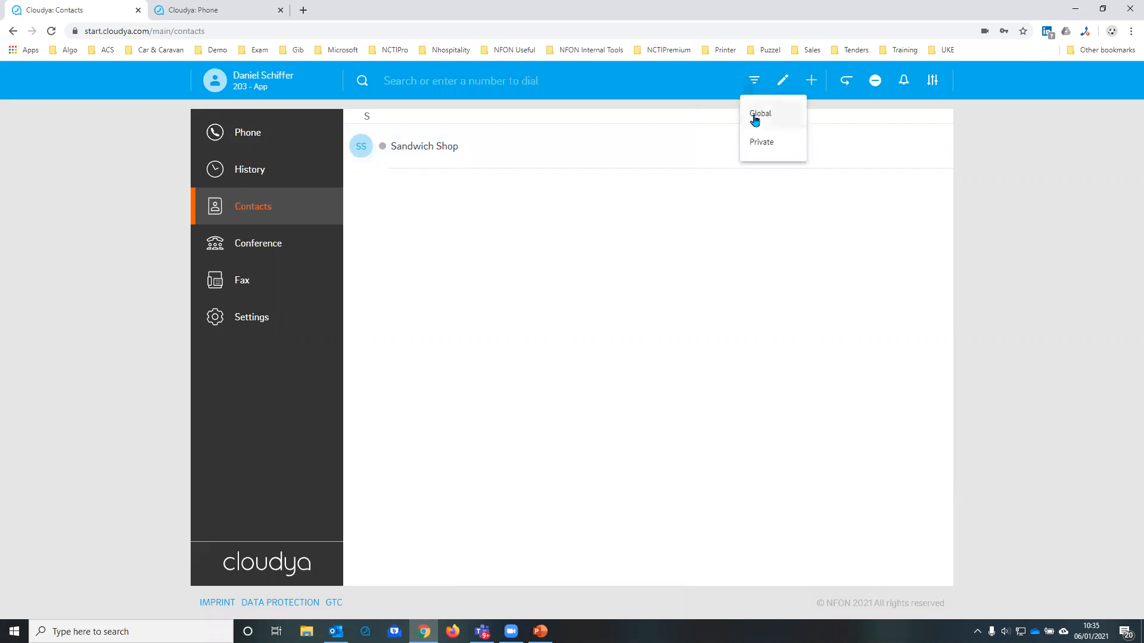
click(757, 114)
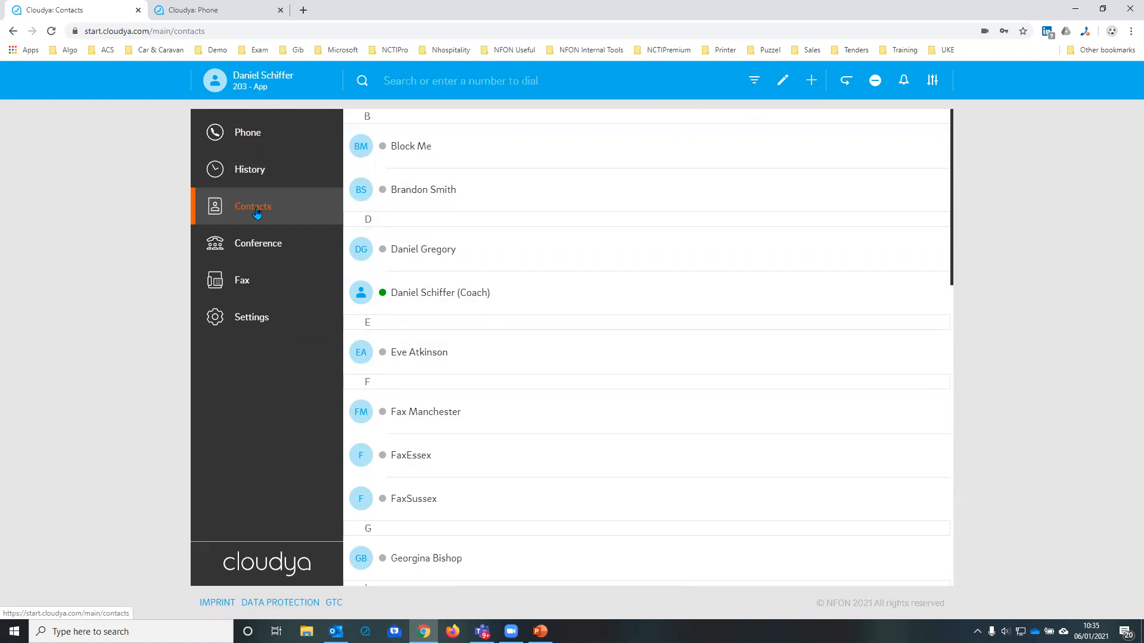
Step: Dial into the Conf Sussex conference room from the conference list and hang up
click(260, 249)
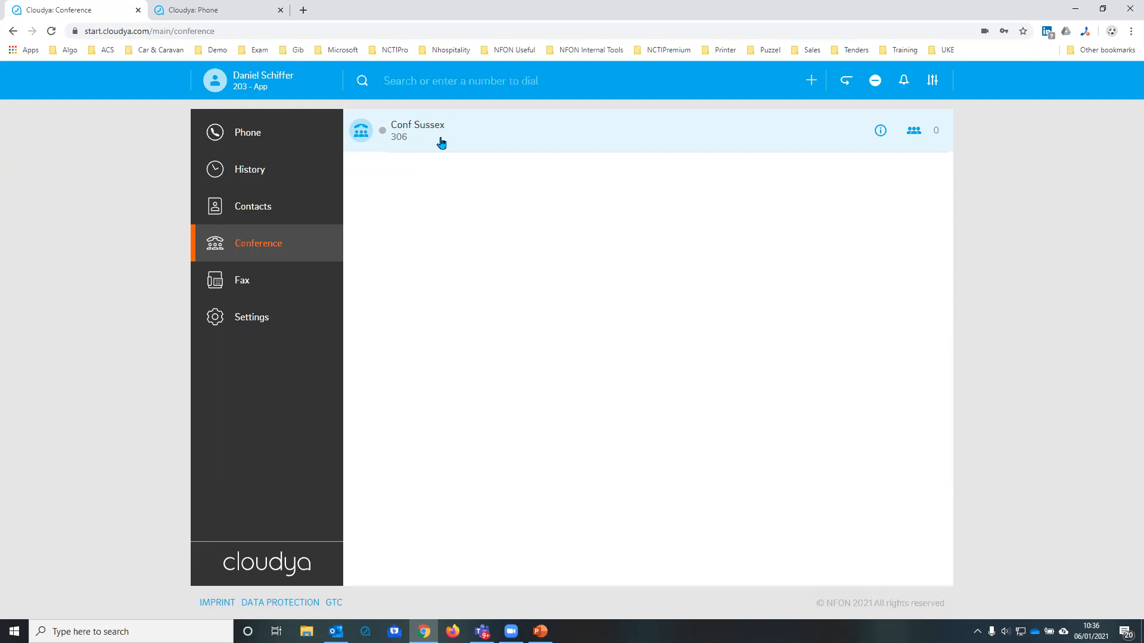
double_click(409, 127)
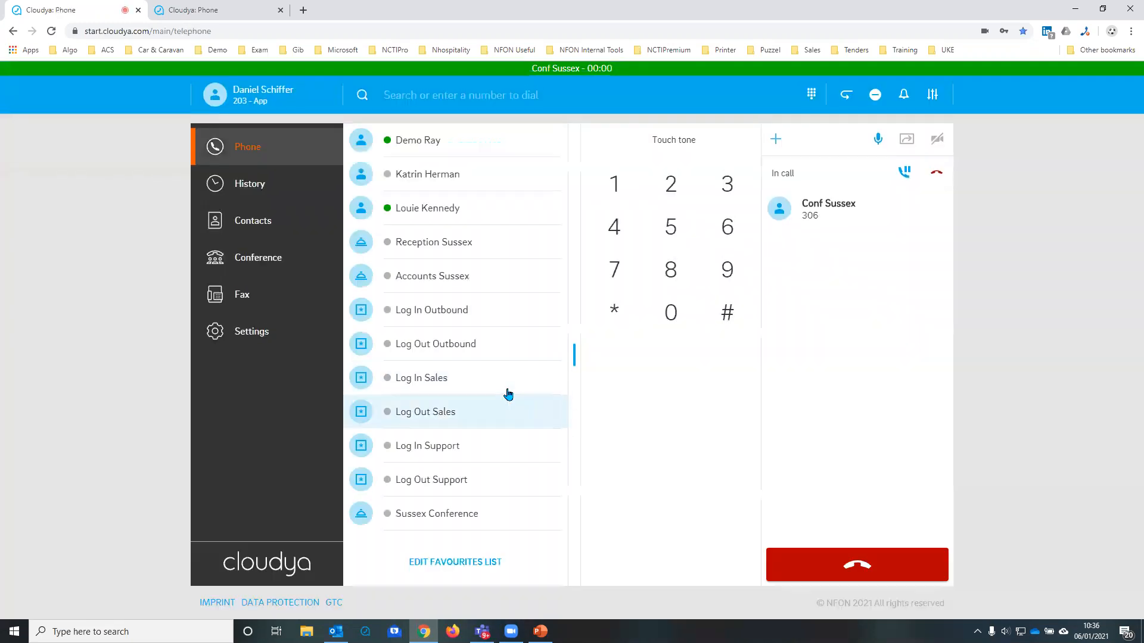
click(856, 565)
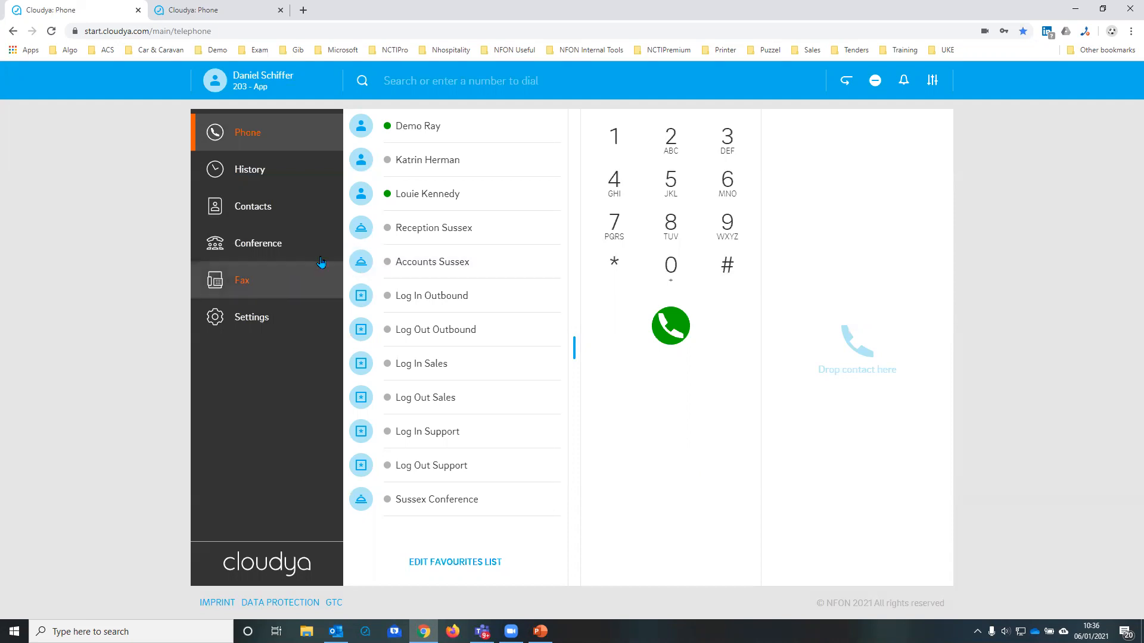
Step: Open the form for sending a fax
click(261, 287)
click(492, 124)
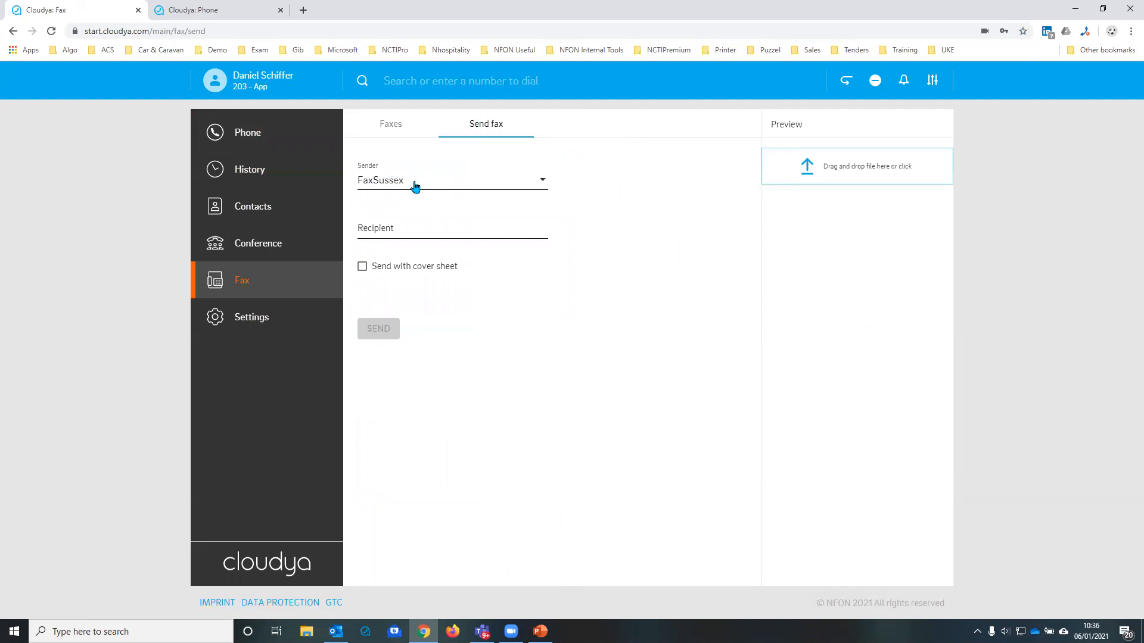
Step: Keep FaxSussex as the fax sender and enter the recipient's fax number
click(480, 182)
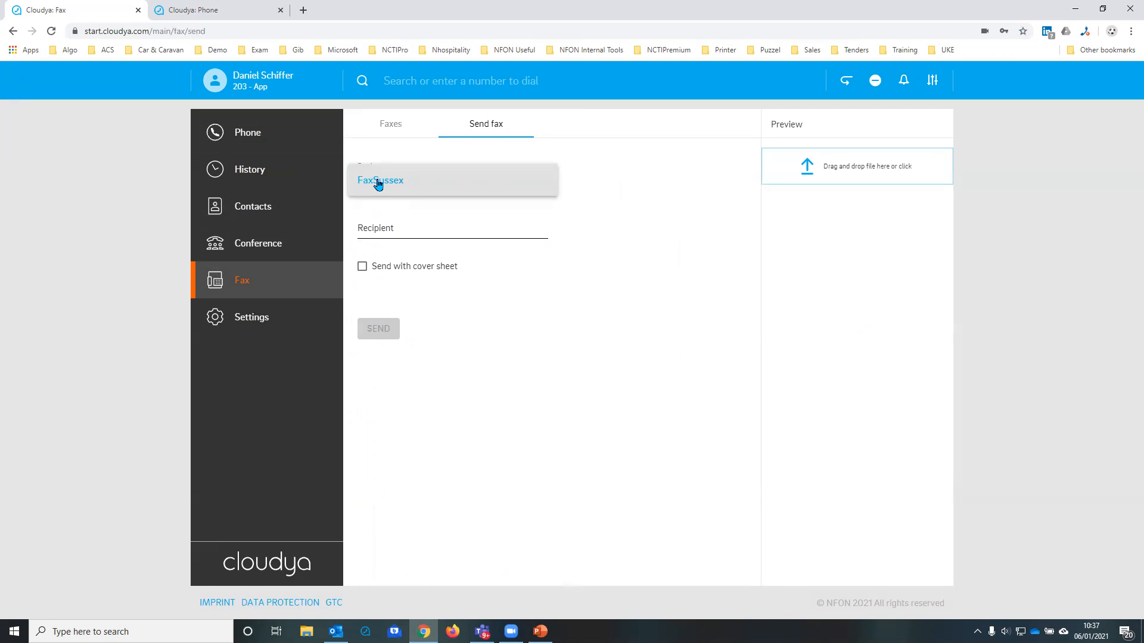
click(376, 230)
click(375, 228)
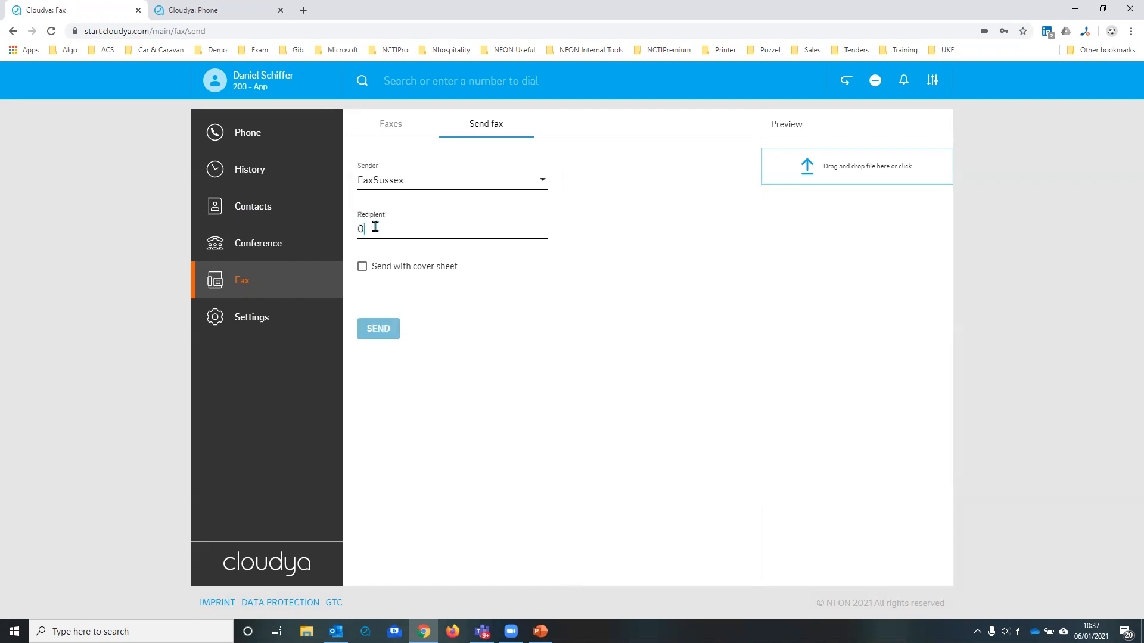
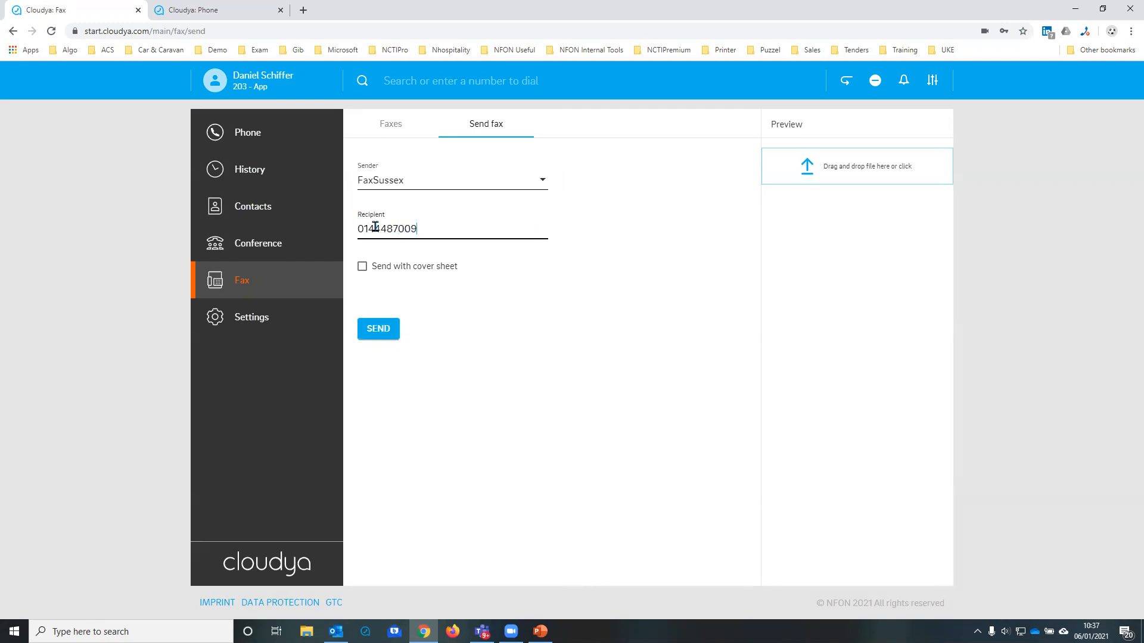
Step: Enable sending with a cover sheet and choose Sussex Cover Sheet
click(363, 266)
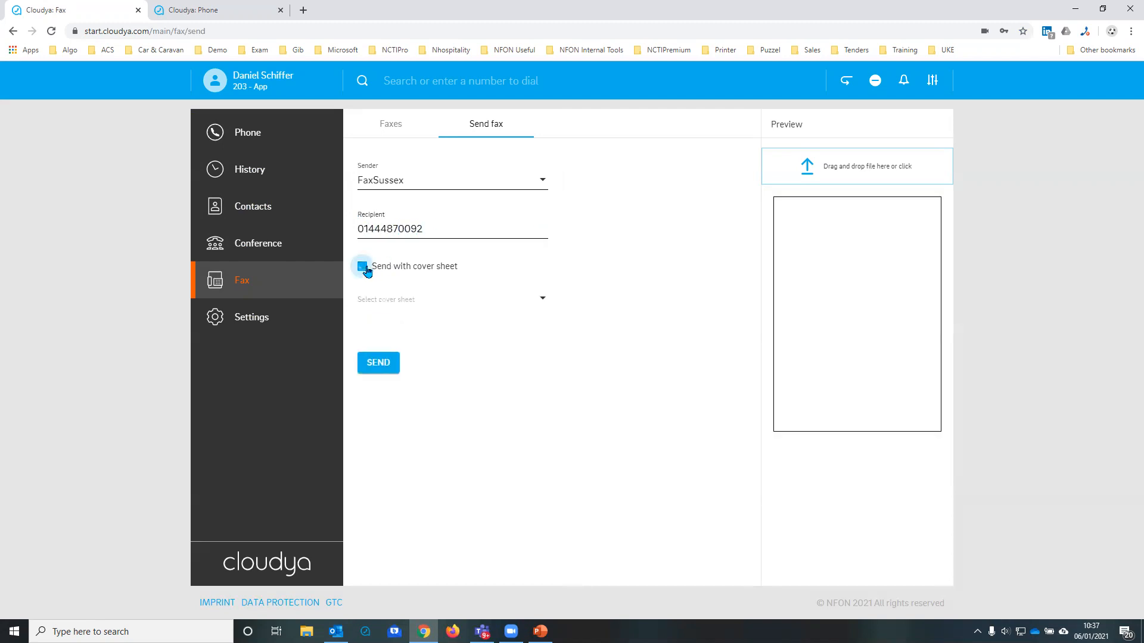
click(401, 305)
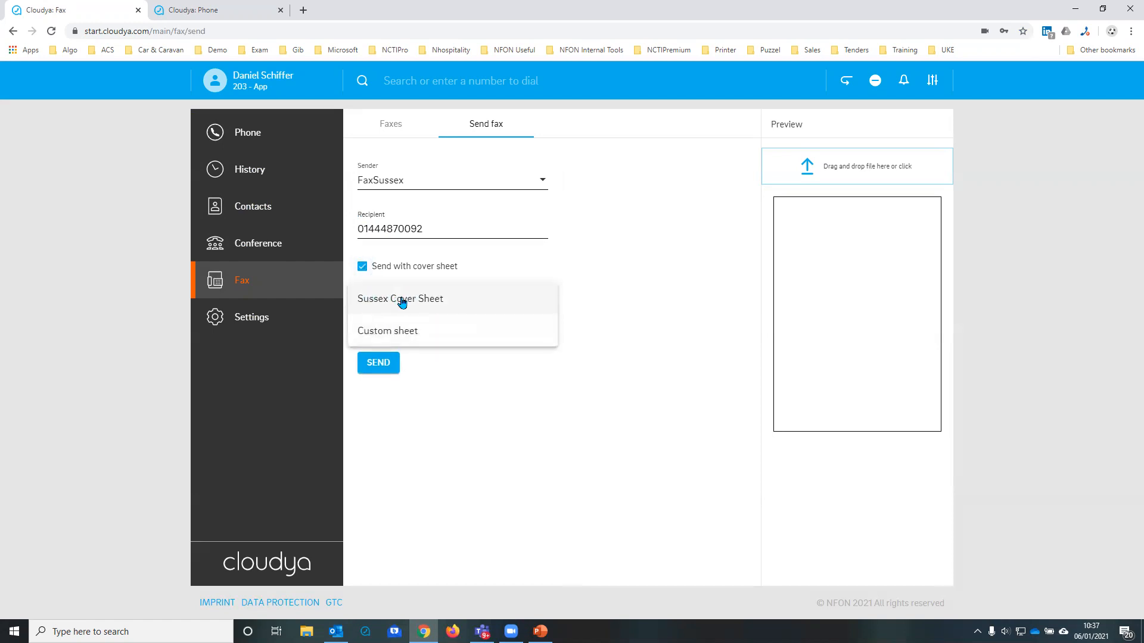
click(402, 303)
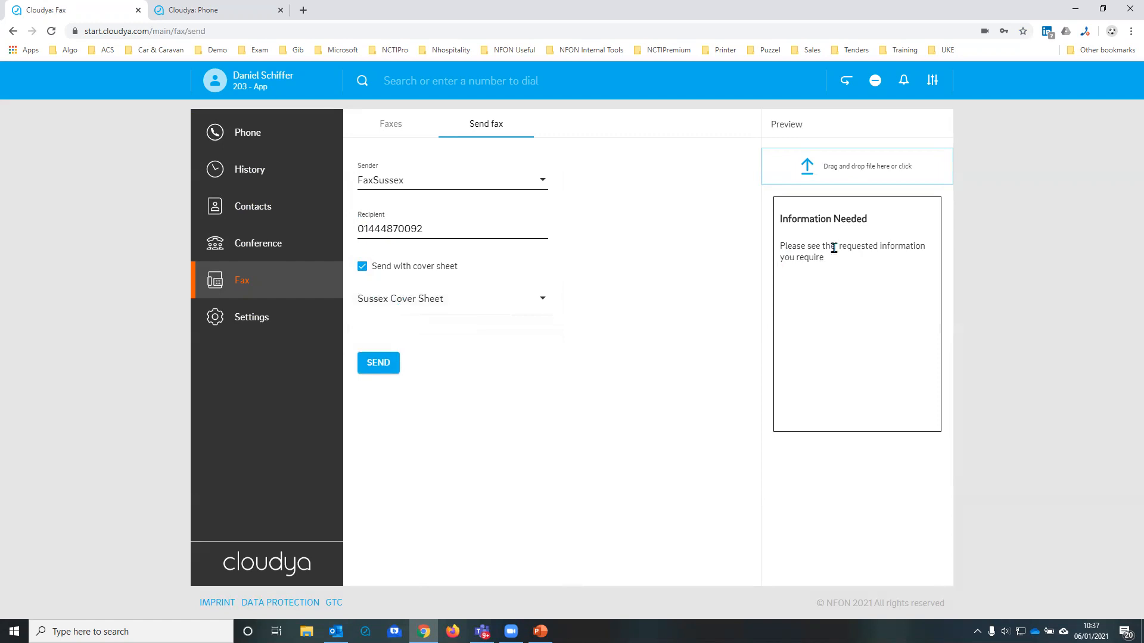
Step: Try the Custom sheet option for the cover sheet and return to Sussex Cover Sheet
click(416, 297)
click(384, 330)
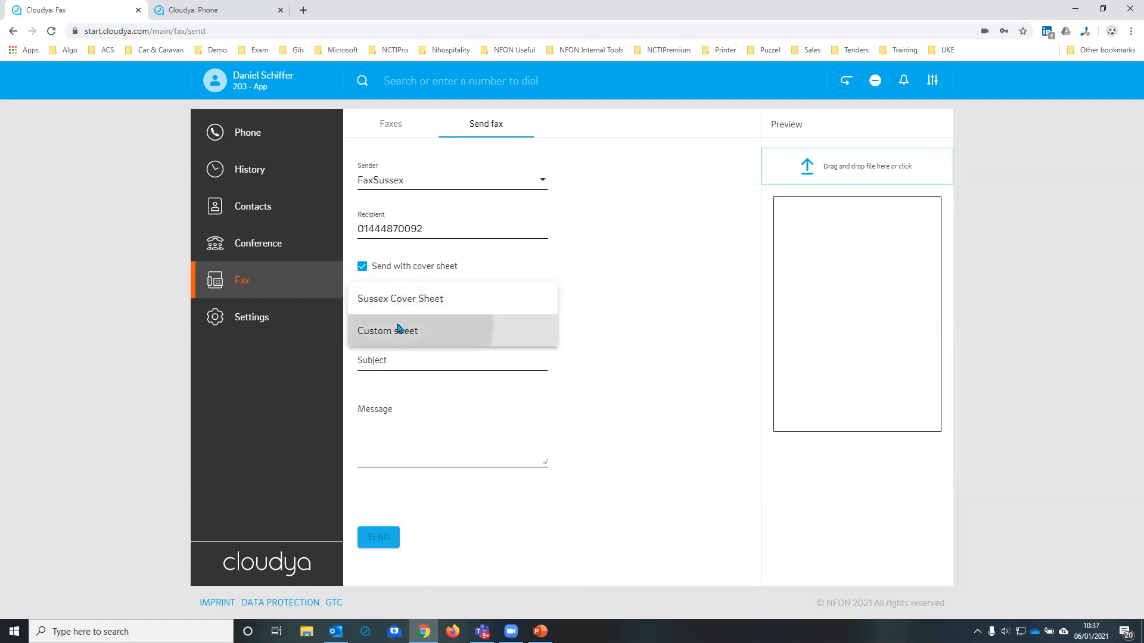
click(375, 360)
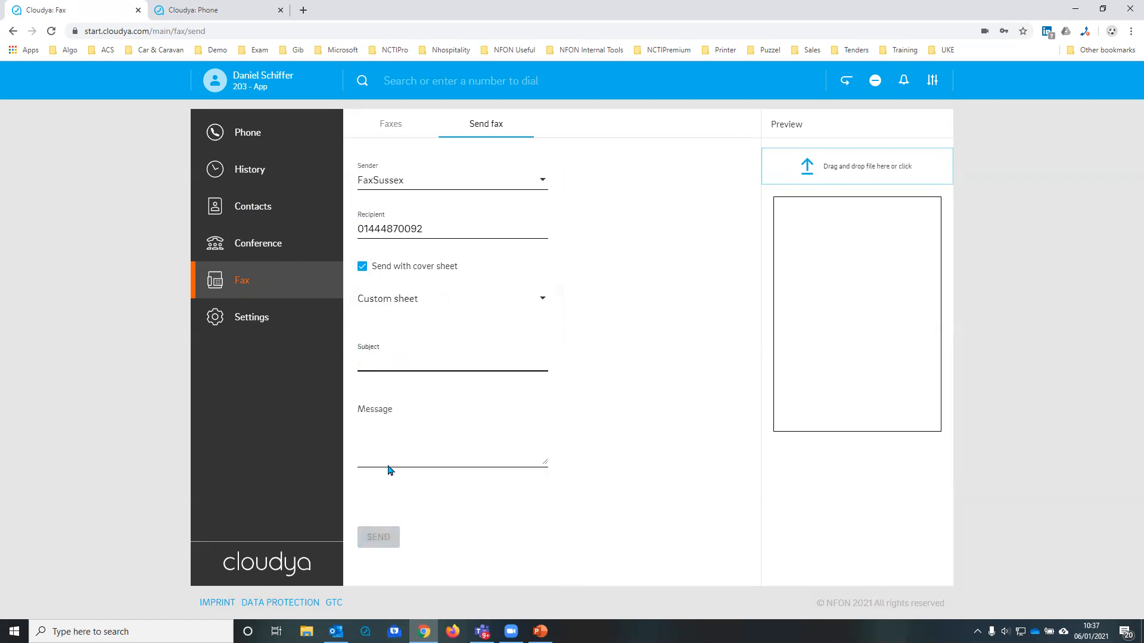
click(383, 302)
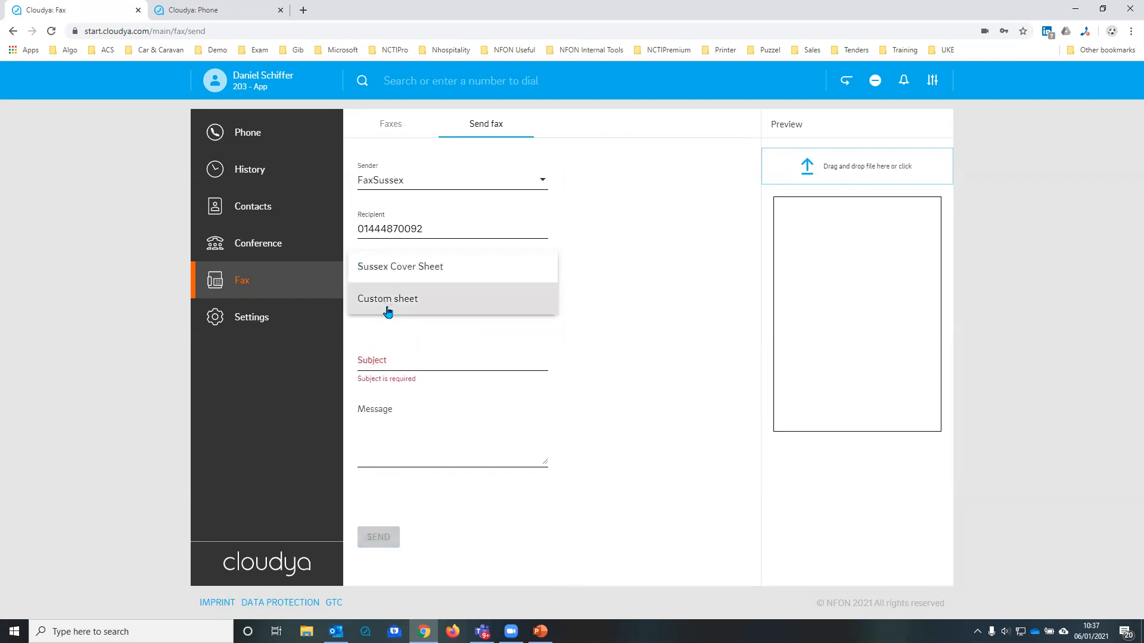
click(386, 264)
Step: Attach the PDF Configuration_Guide_for_Yealink_IP_Phone_&_AVAYA from Google Drive to the fax and check its preview
click(852, 170)
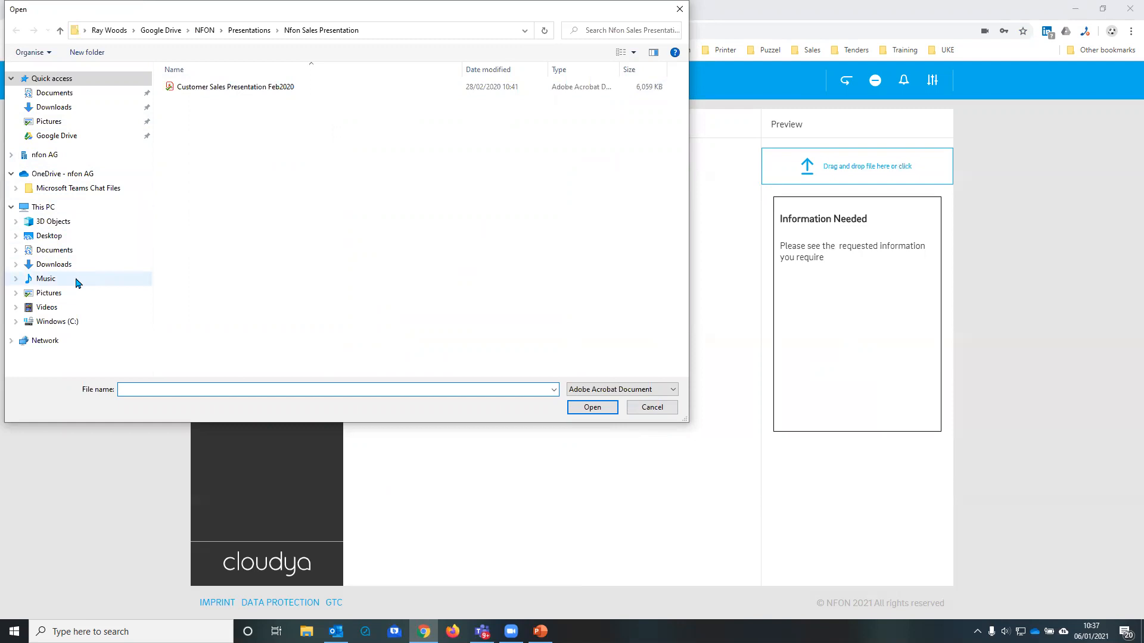
click(53, 137)
scroll(203, 310, down, 6)
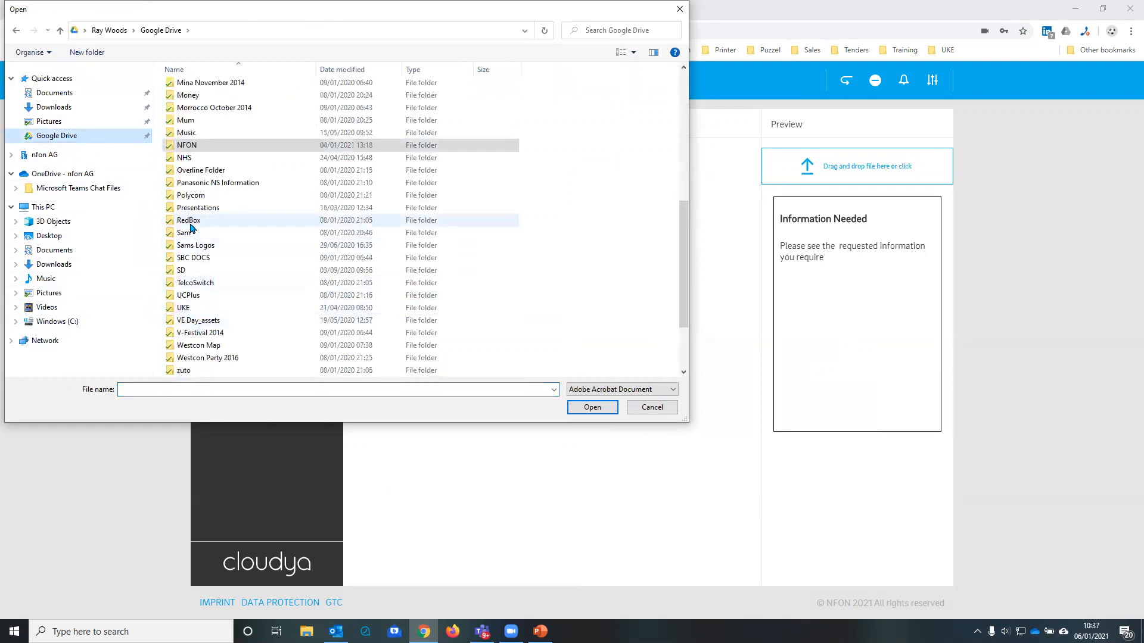
scroll(201, 331, down, 3)
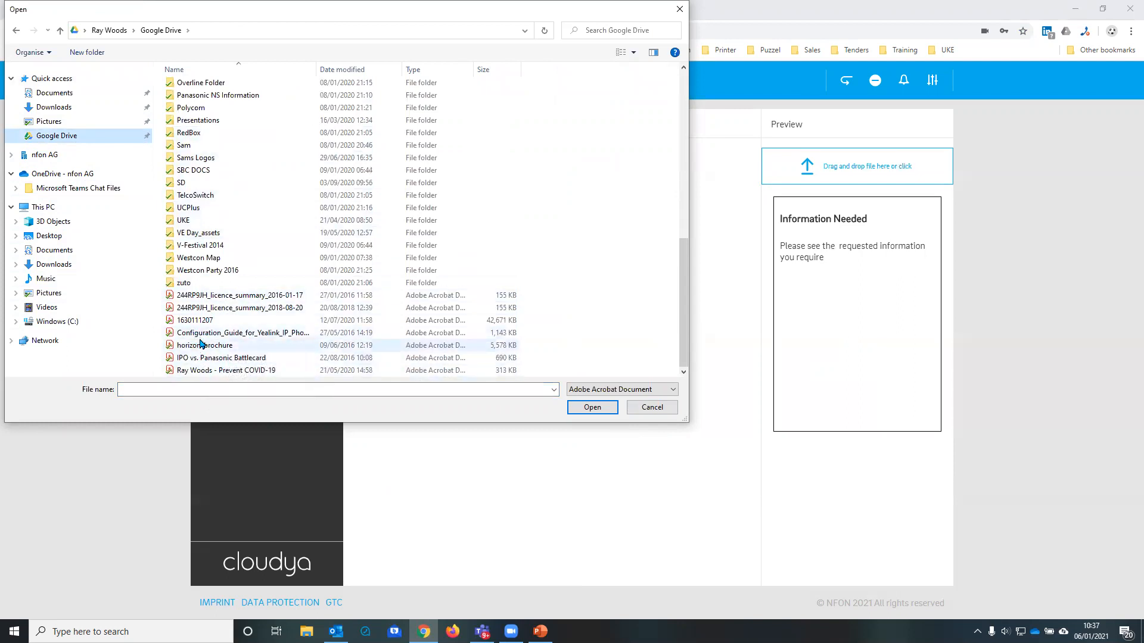
click(196, 335)
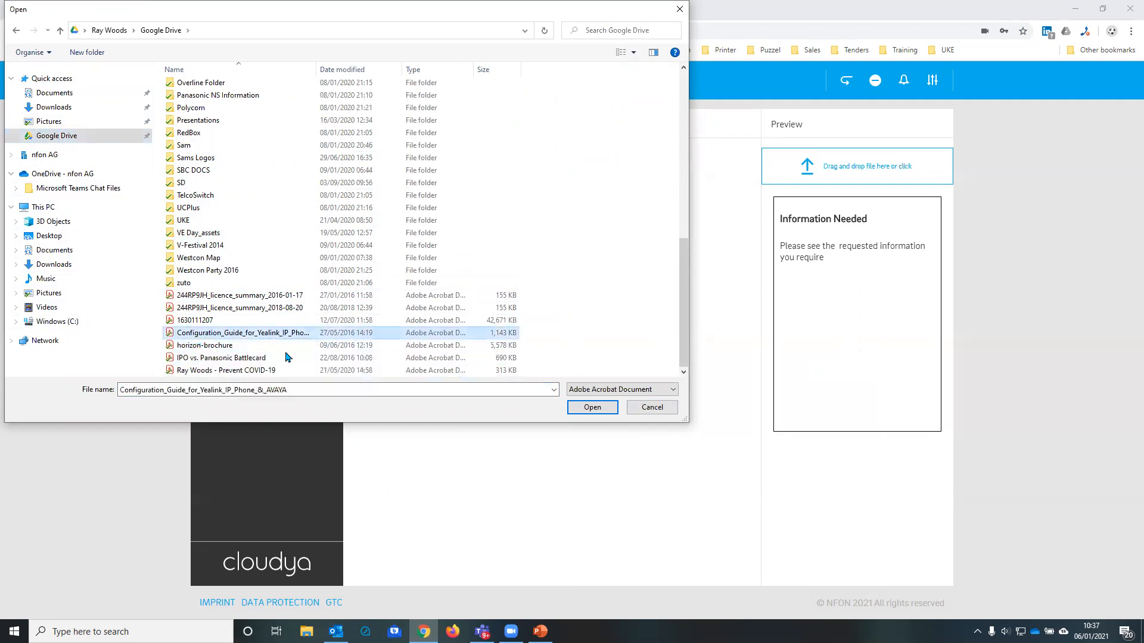
click(576, 410)
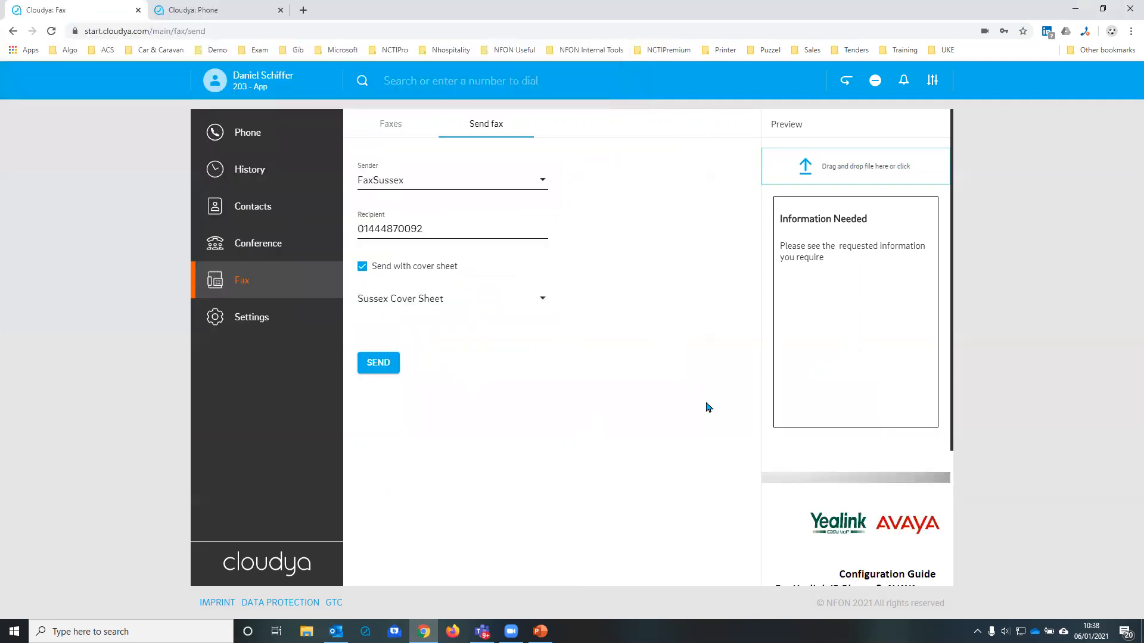
scroll(809, 480, down, 3)
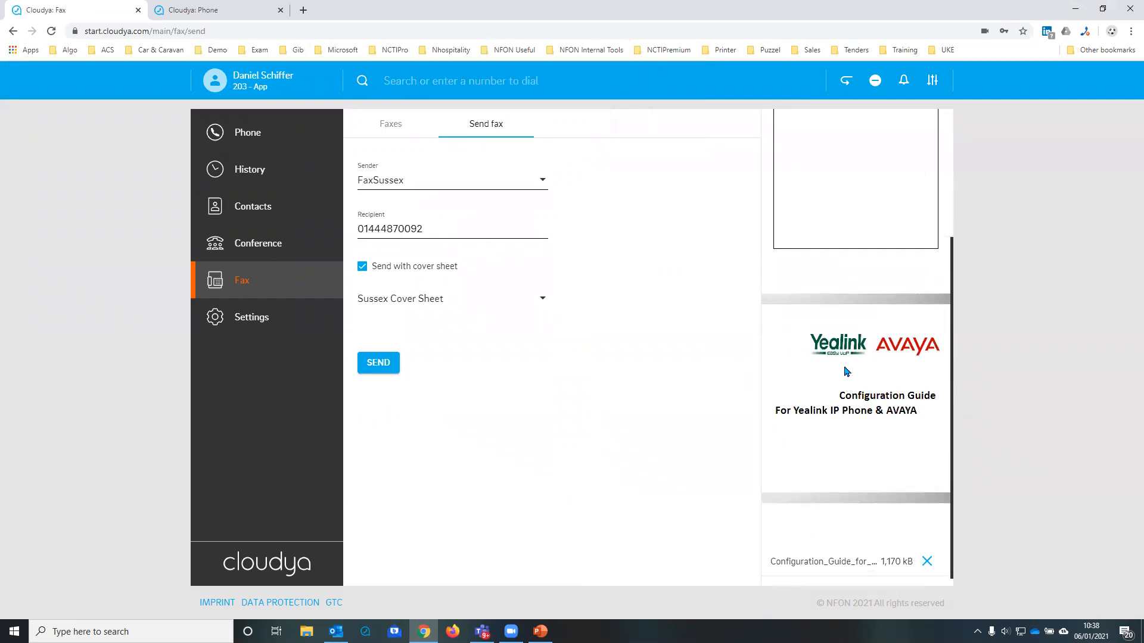
scroll(846, 371, up, 3)
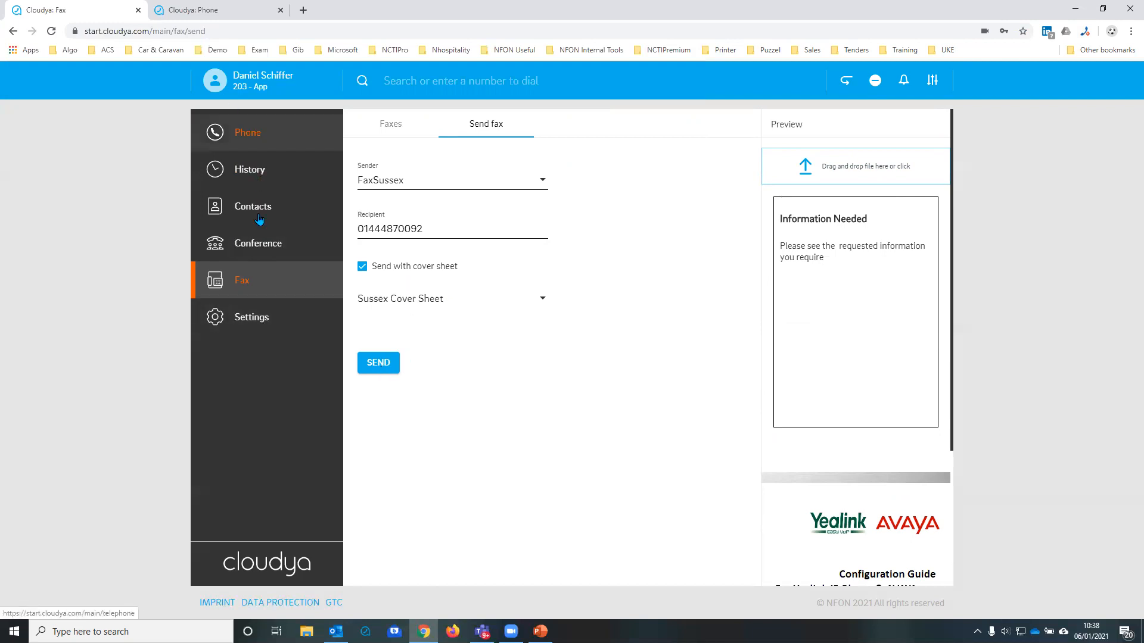
Step: Open the user settings and view the devices available as primary device without changing the selection
click(244, 319)
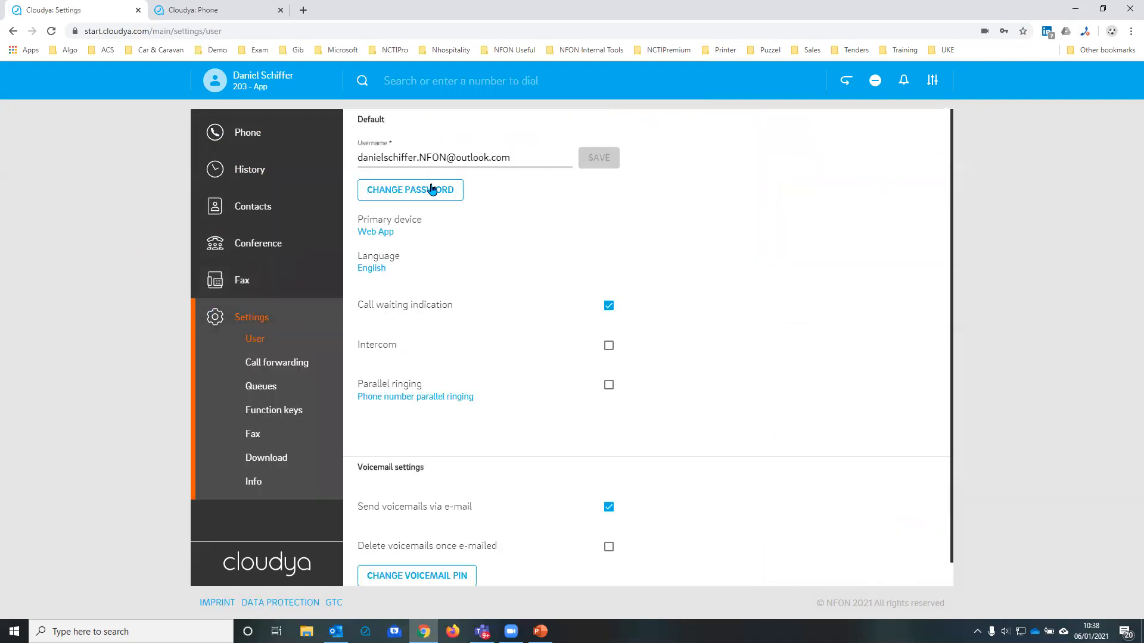
drag(359, 158, 534, 158)
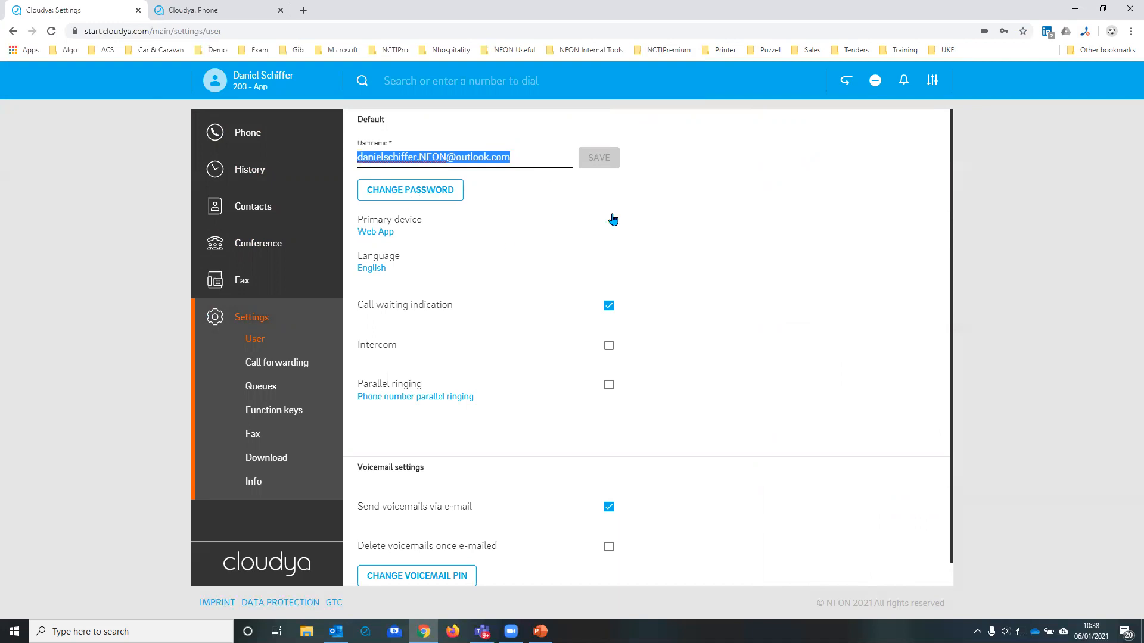
scroll(536, 223, down, 1)
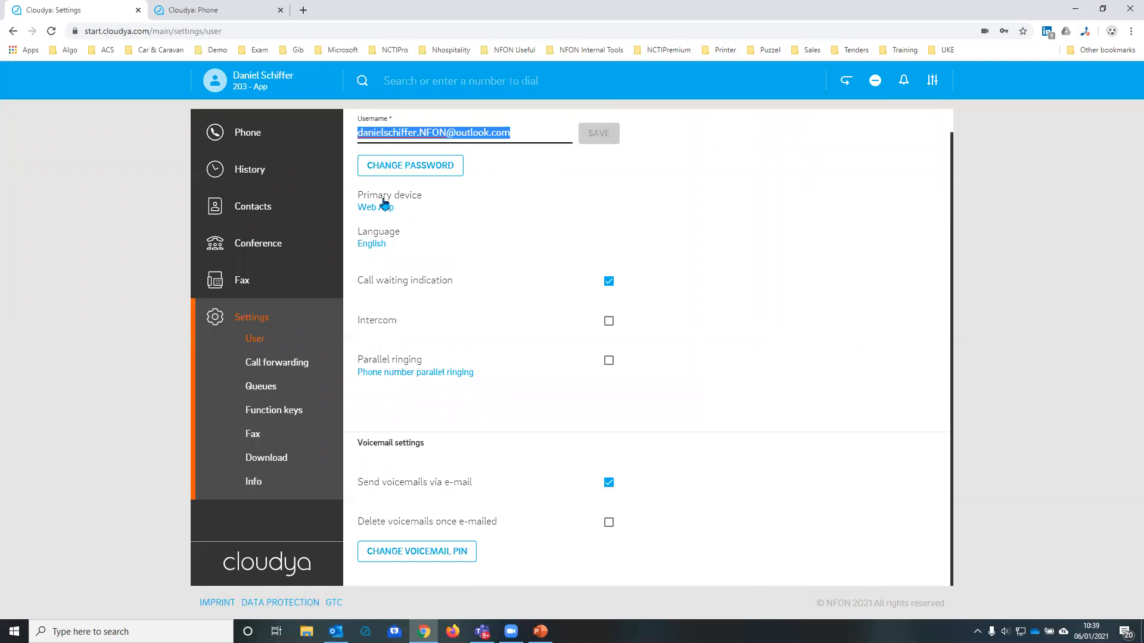
click(384, 205)
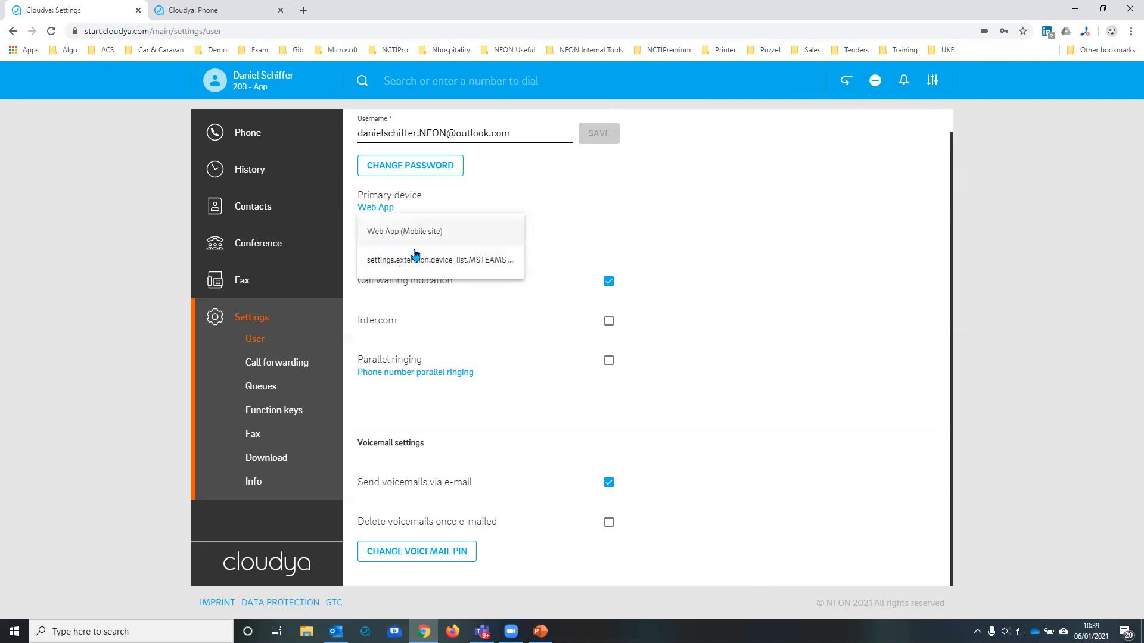
click(797, 230)
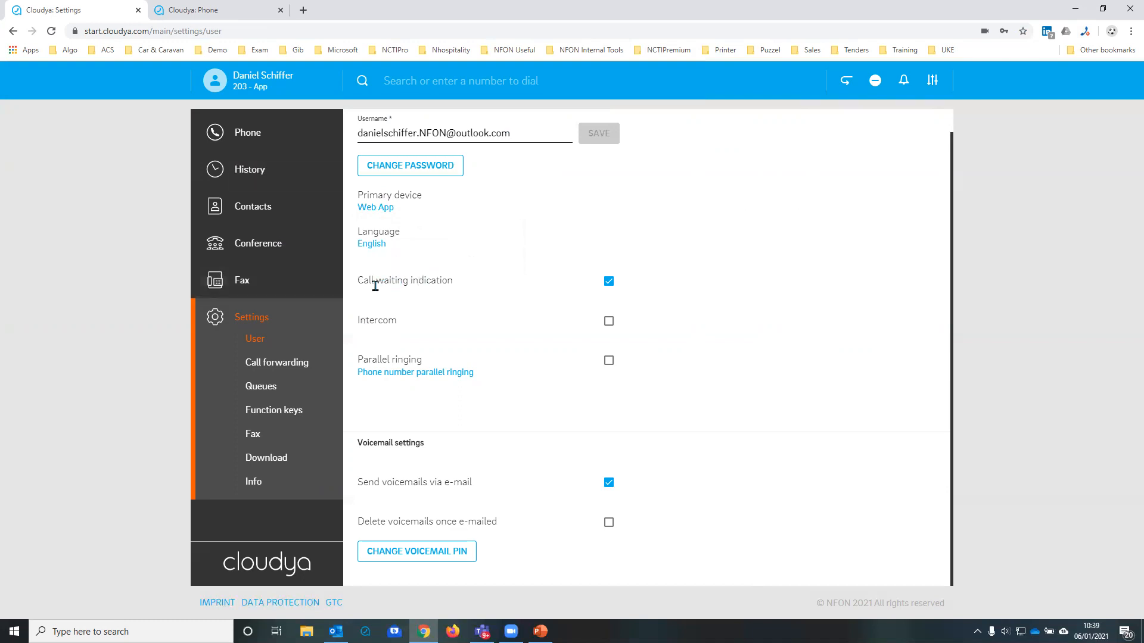
Step: Point out the call waiting indication setting and switch Intercom on and off again
drag(455, 284, 374, 283)
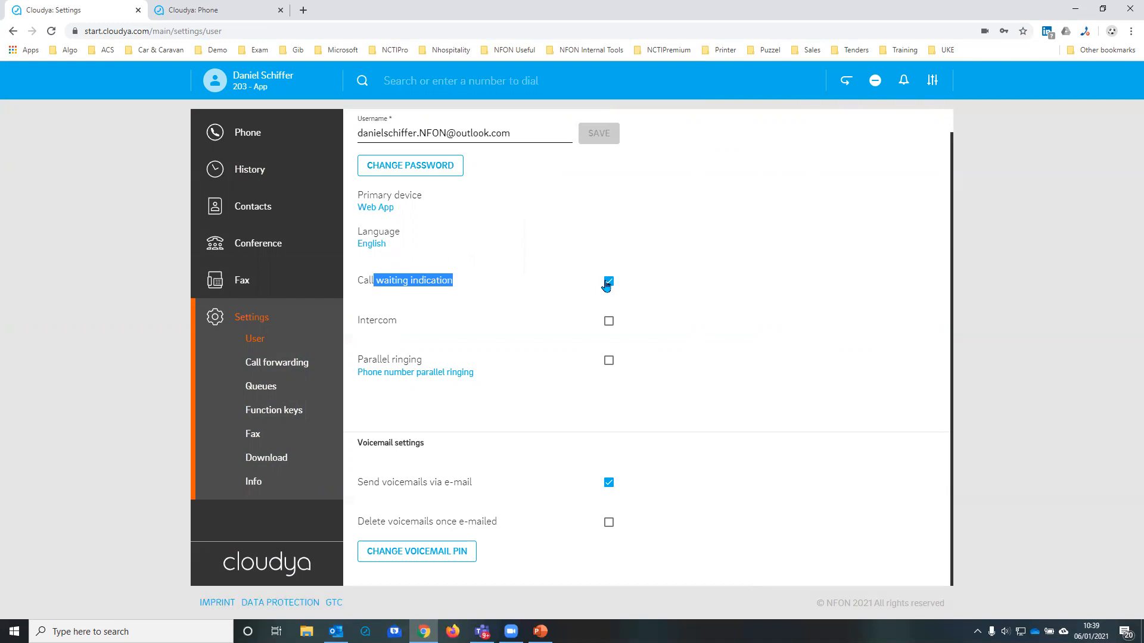
click(374, 320)
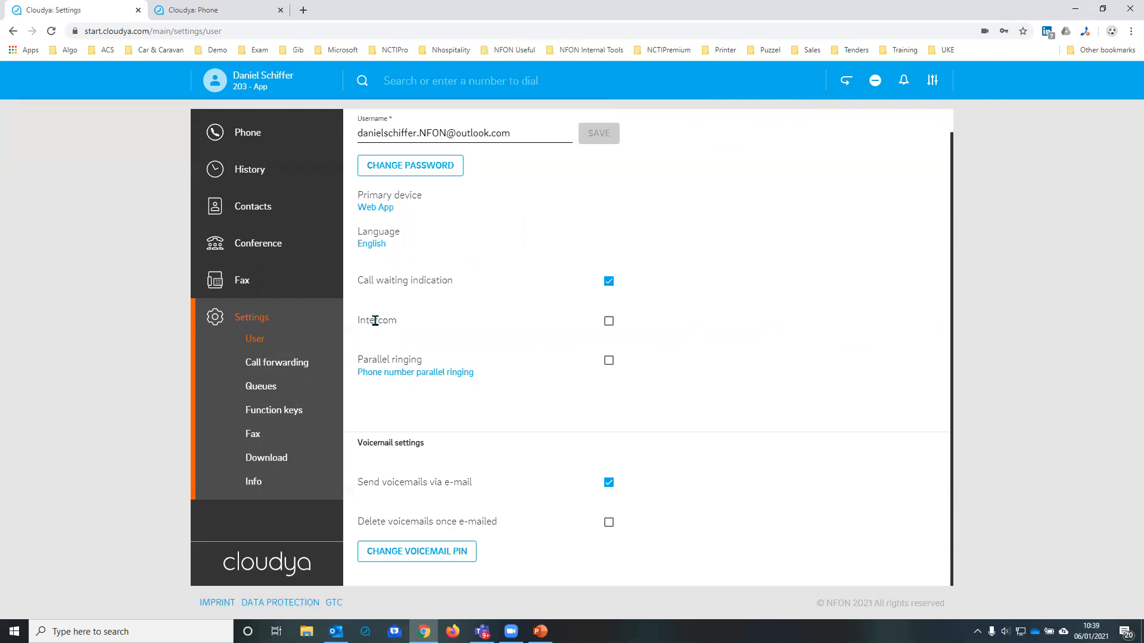
click(608, 323)
click(608, 323)
Step: Turn on parallel ringing to a mobile number in +44 format, save it, and switch parallel ringing off again
click(608, 362)
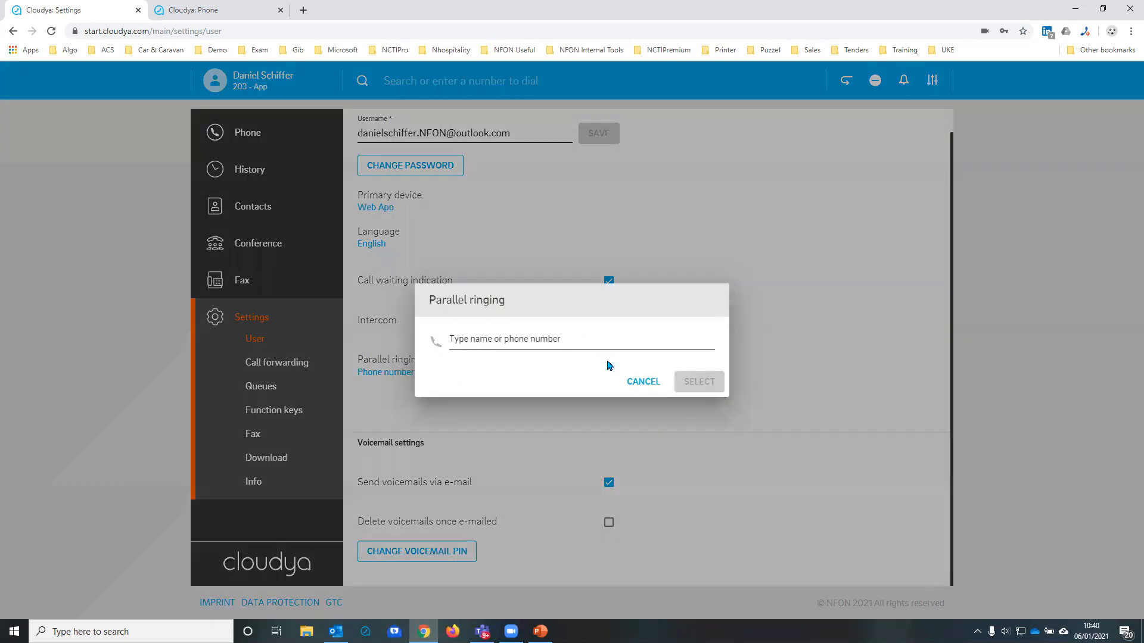
click(522, 338)
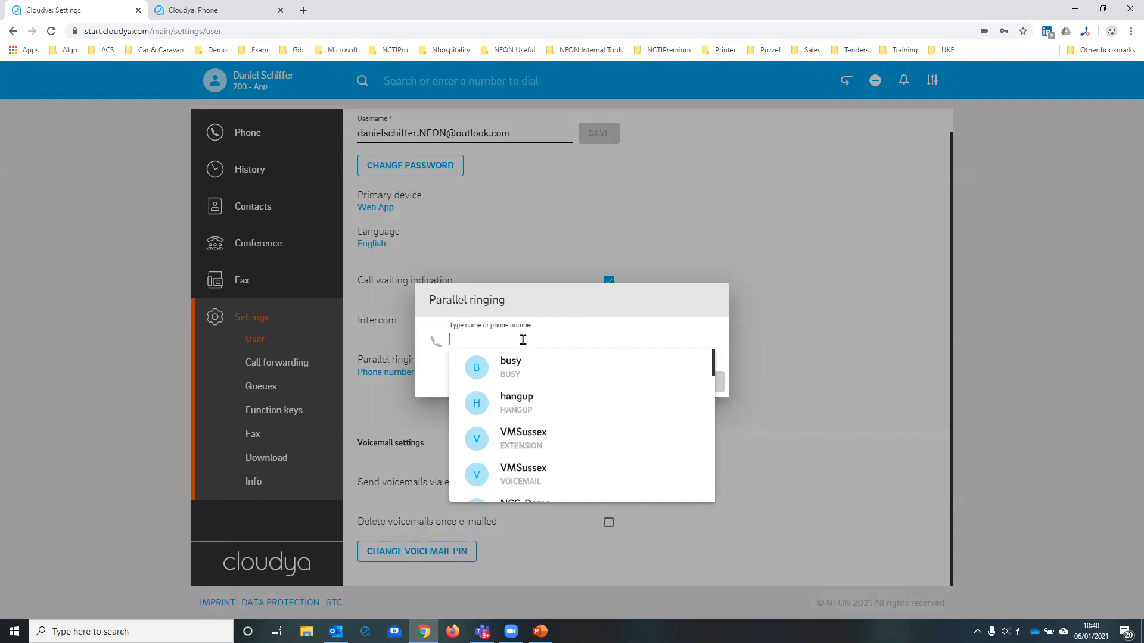
scroll(560, 373, down, 6)
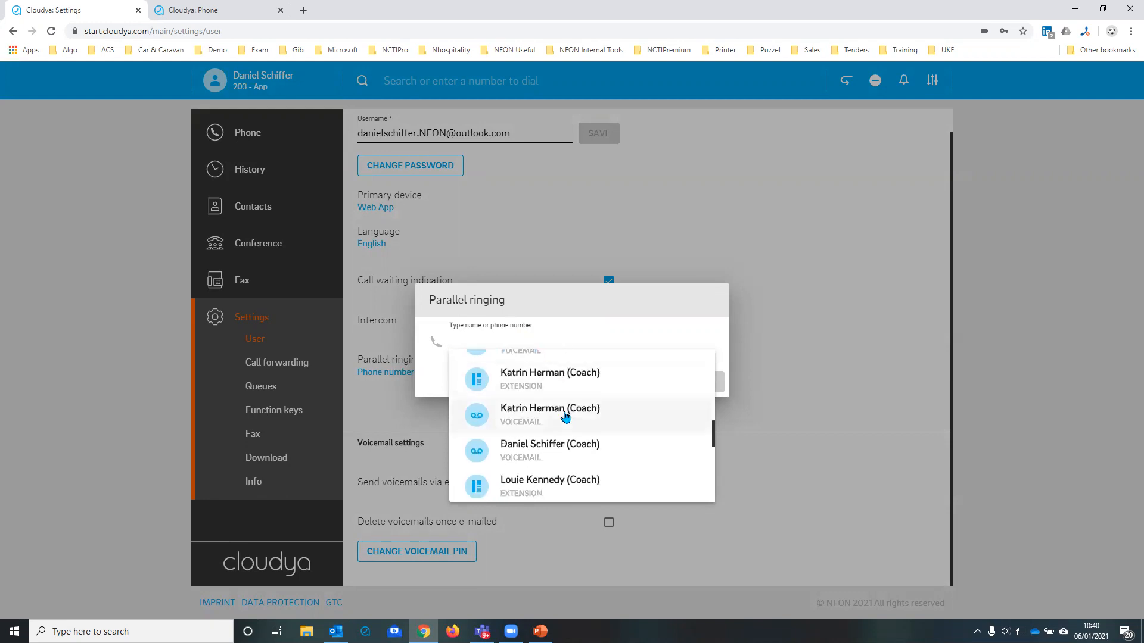
scroll(554, 405, down, 3)
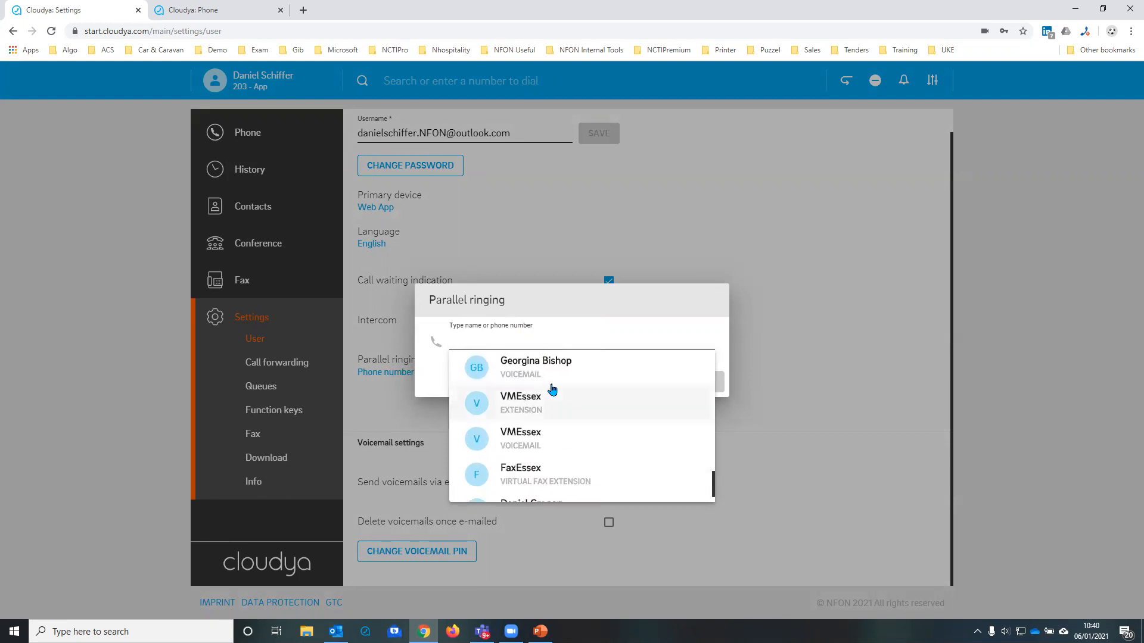
text(01444)
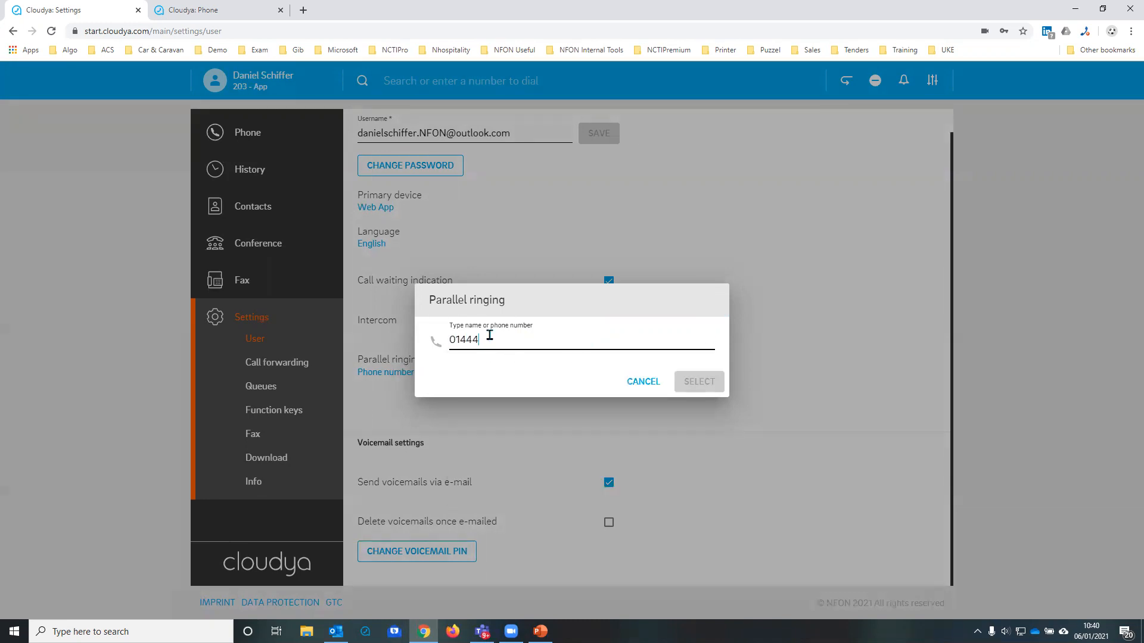
drag(487, 337, 428, 335)
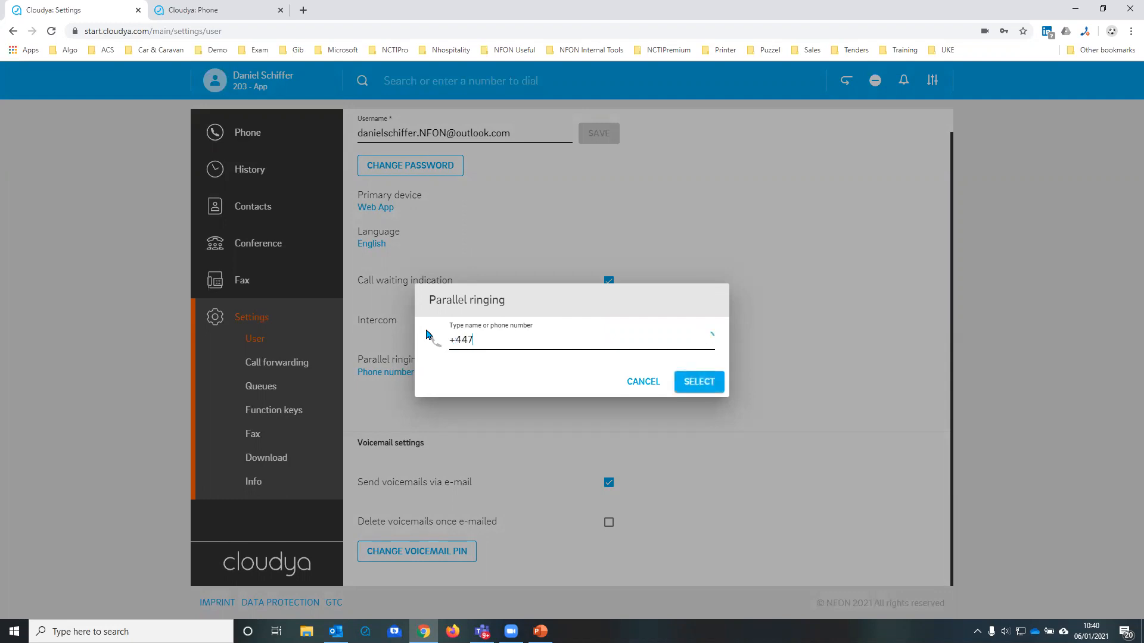
click(706, 392)
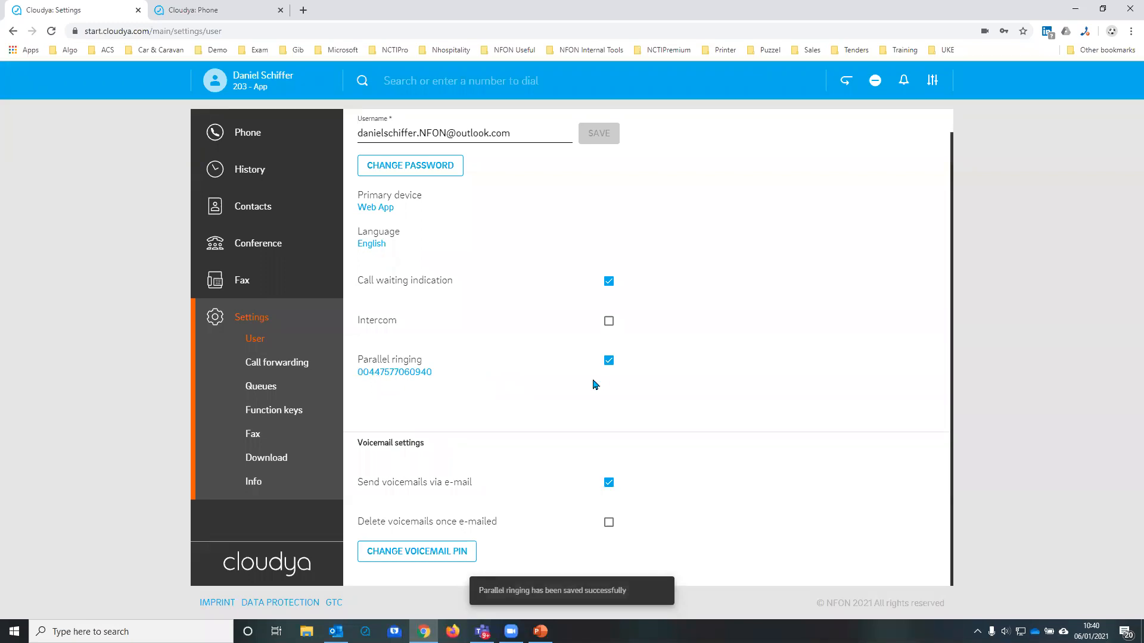
click(609, 361)
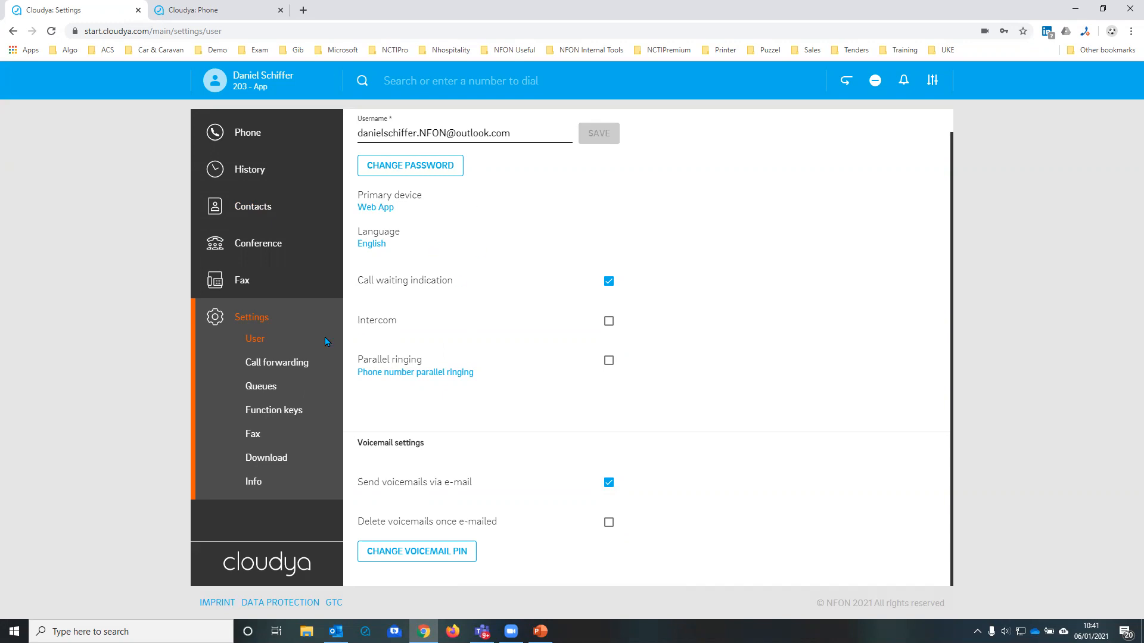
Step: Open the call forwarding settings and view the quick selection of forwarding profiles in the header
click(277, 365)
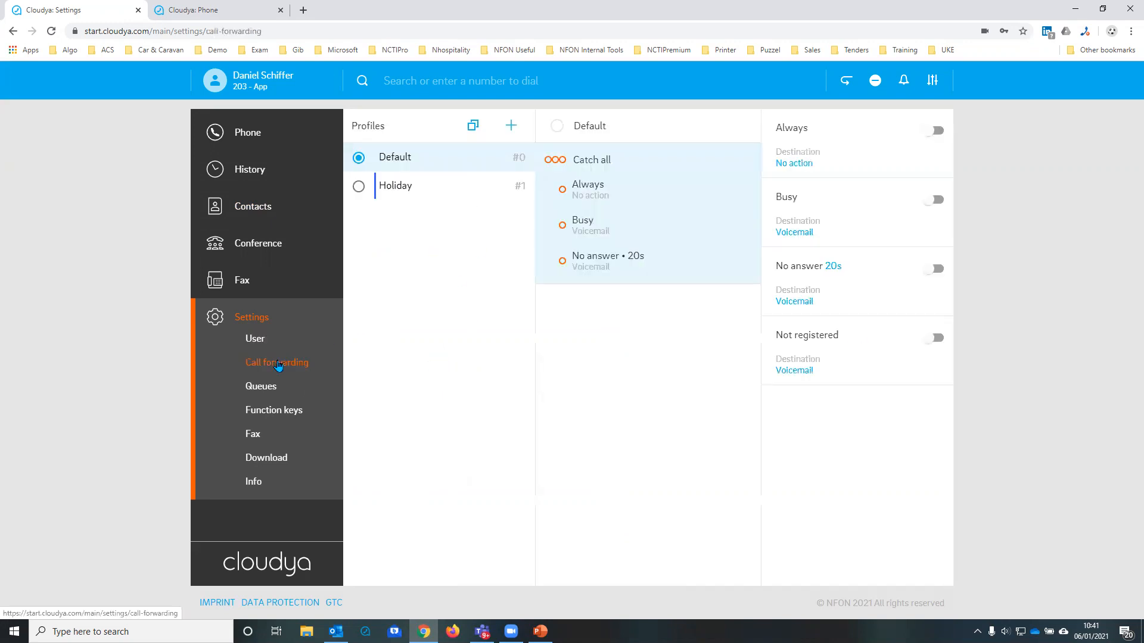
click(846, 84)
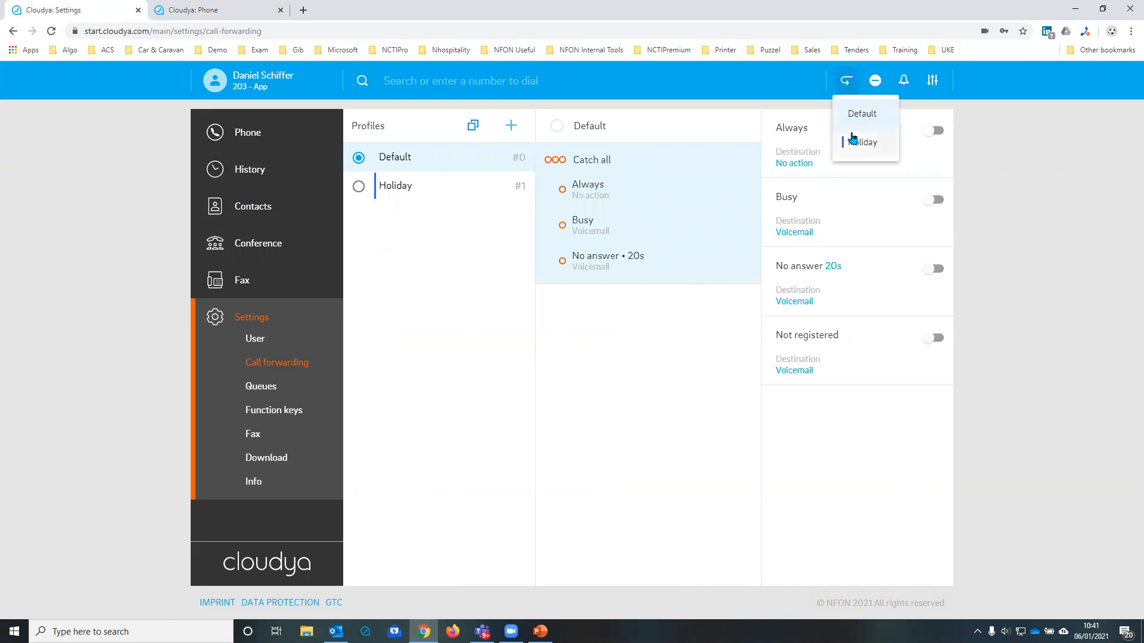
click(460, 231)
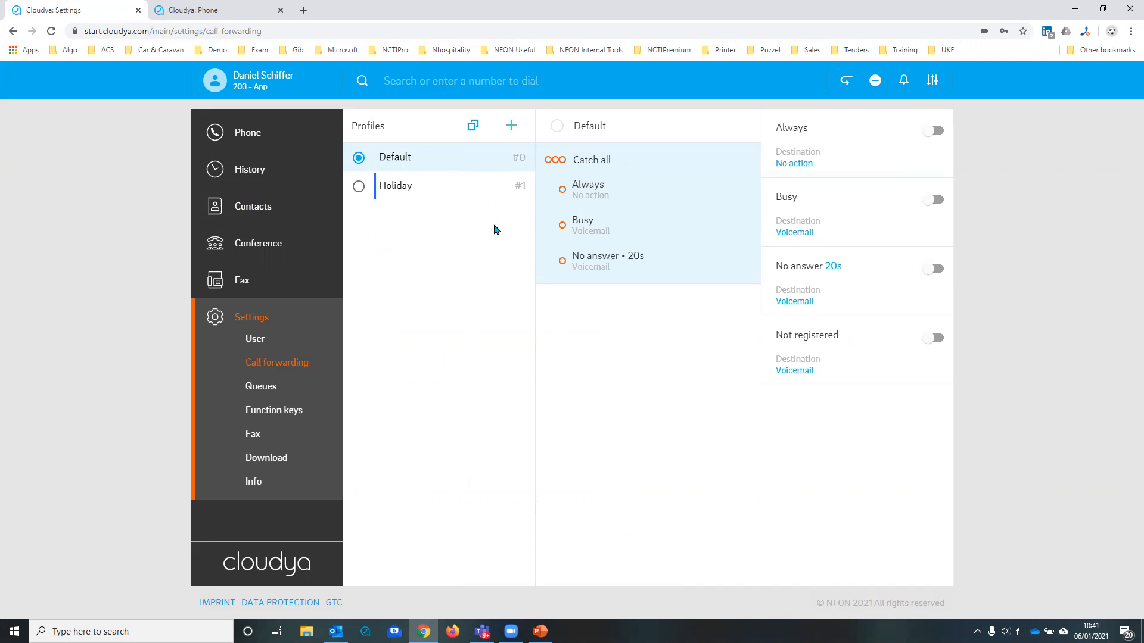
Step: Create a call forwarding profile titled Meeting with a purple colour and number #2
click(510, 127)
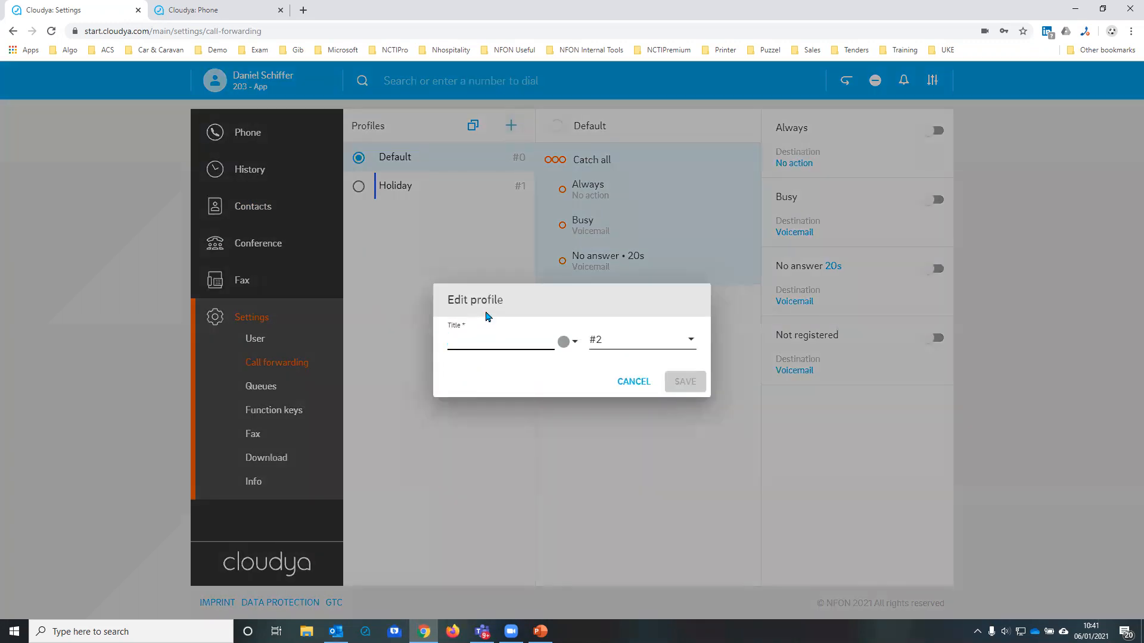
text(Meeting)
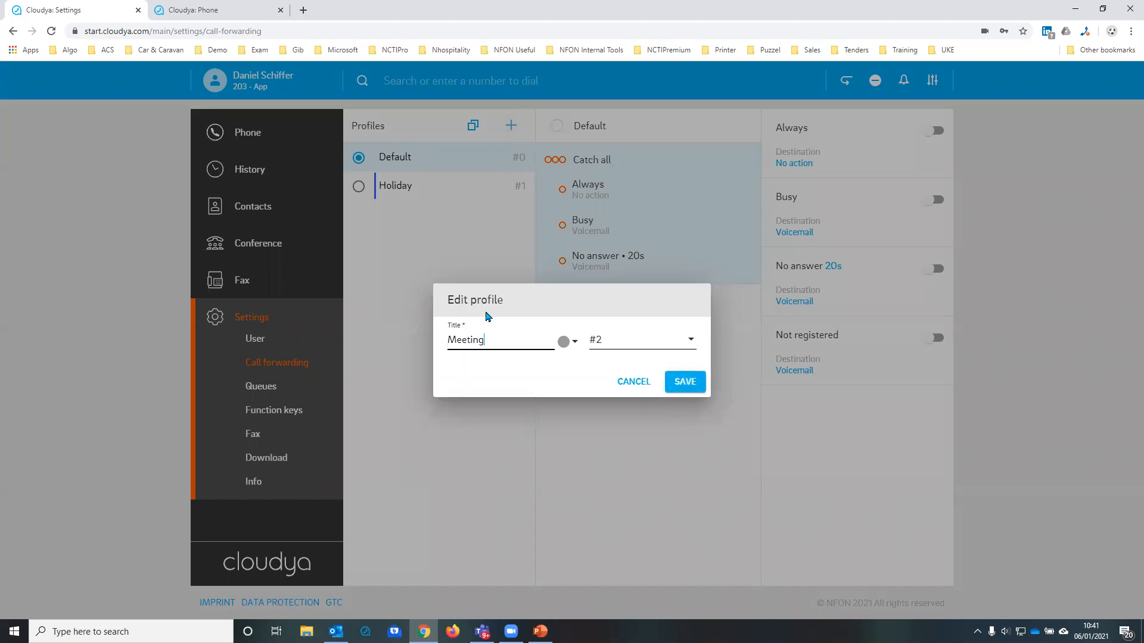
click(563, 342)
click(545, 418)
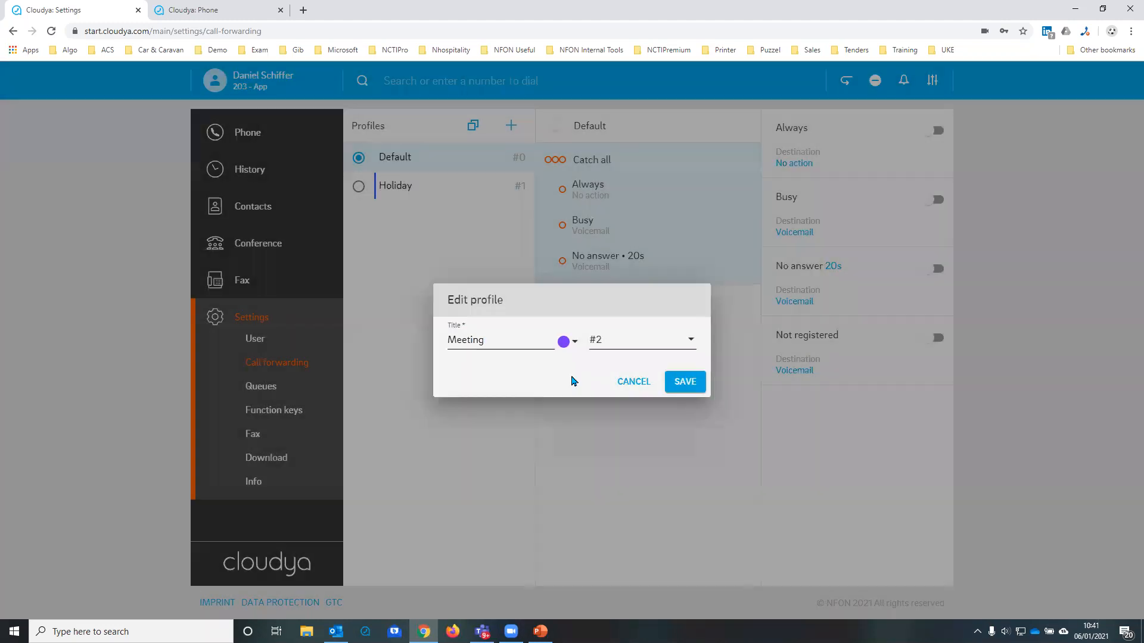
click(685, 385)
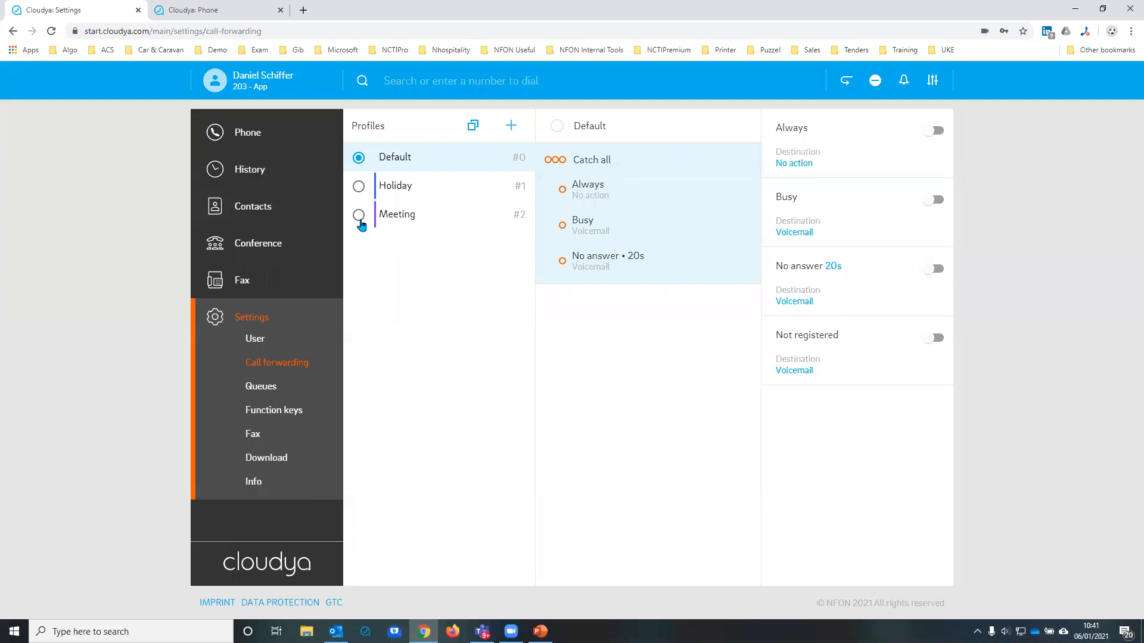
Step: Turn on Always forwarding in the Meeting profile and set its destination to a colleague's extension
click(384, 218)
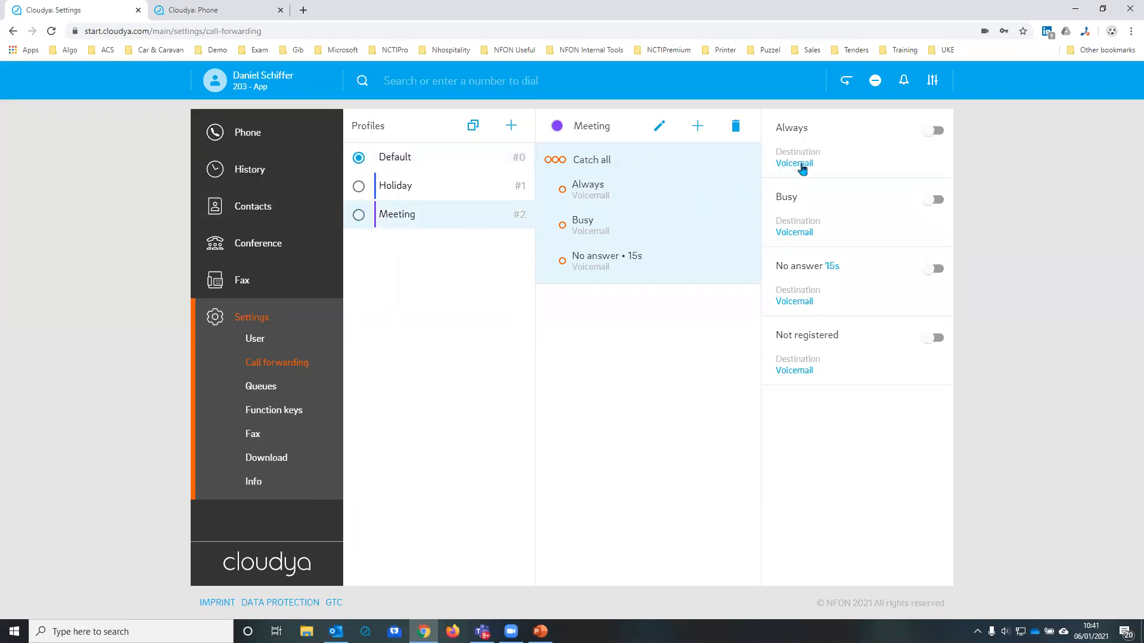
click(926, 132)
click(808, 168)
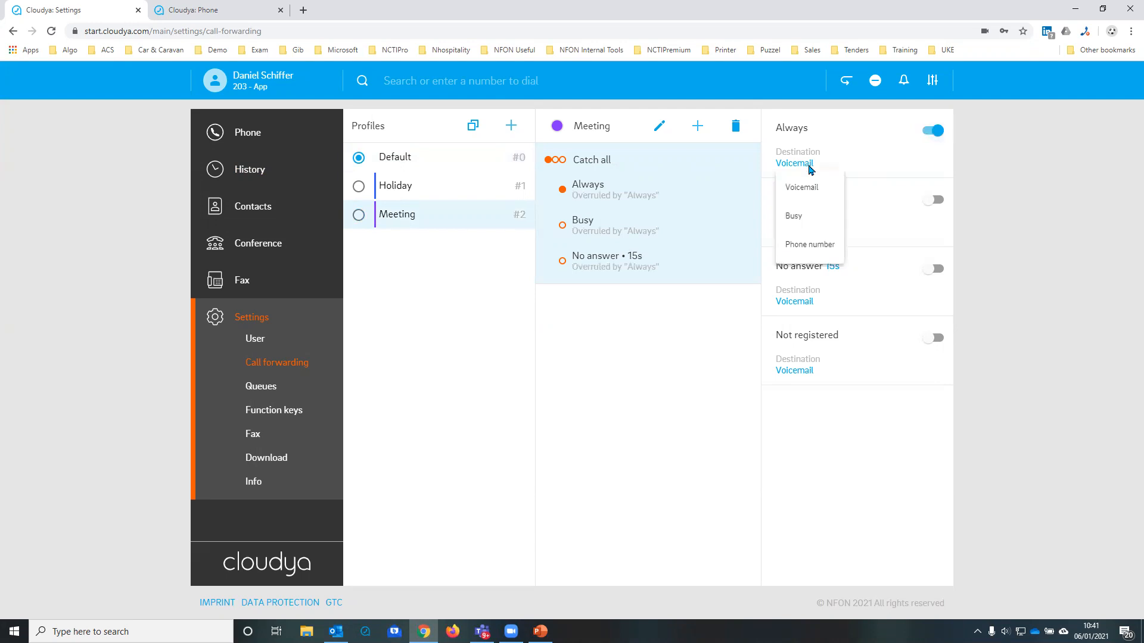
click(801, 244)
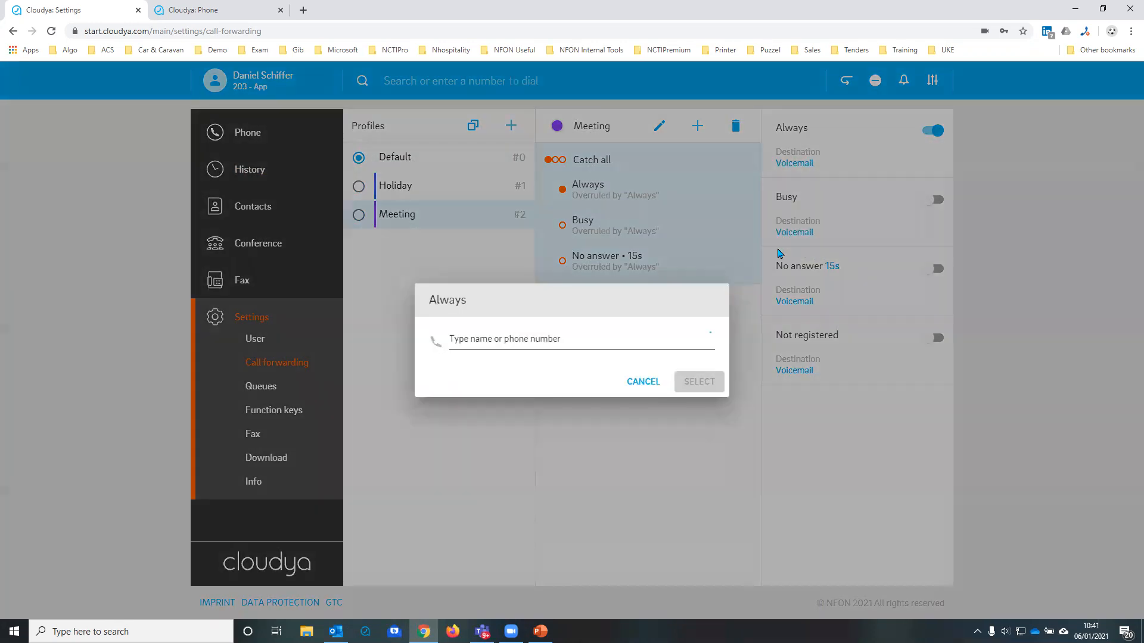
click(486, 339)
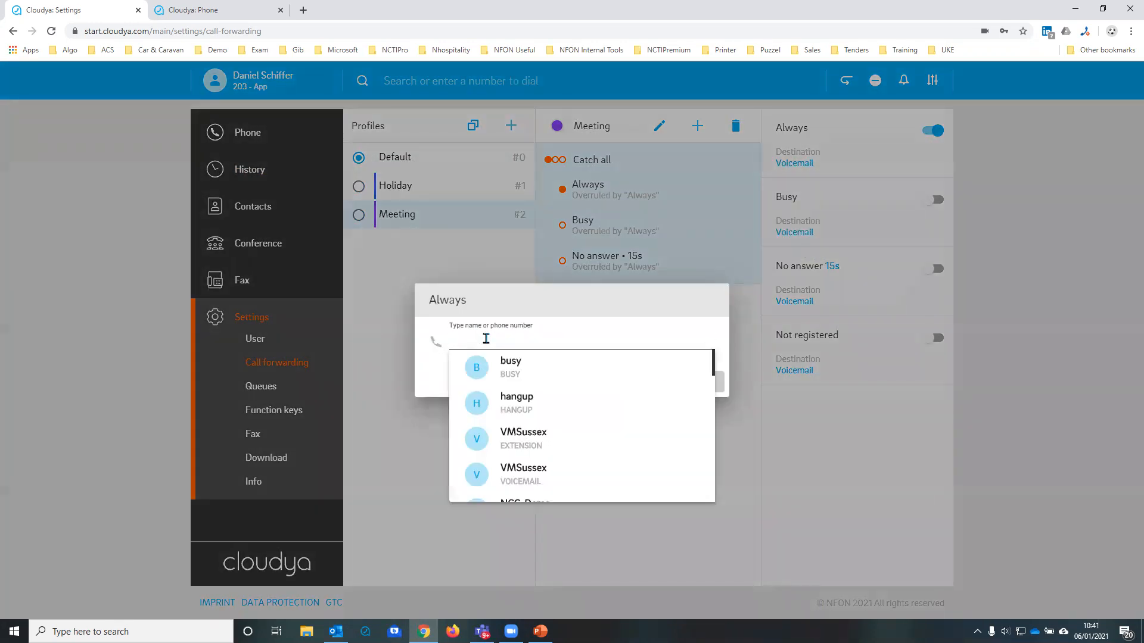
text(lo)
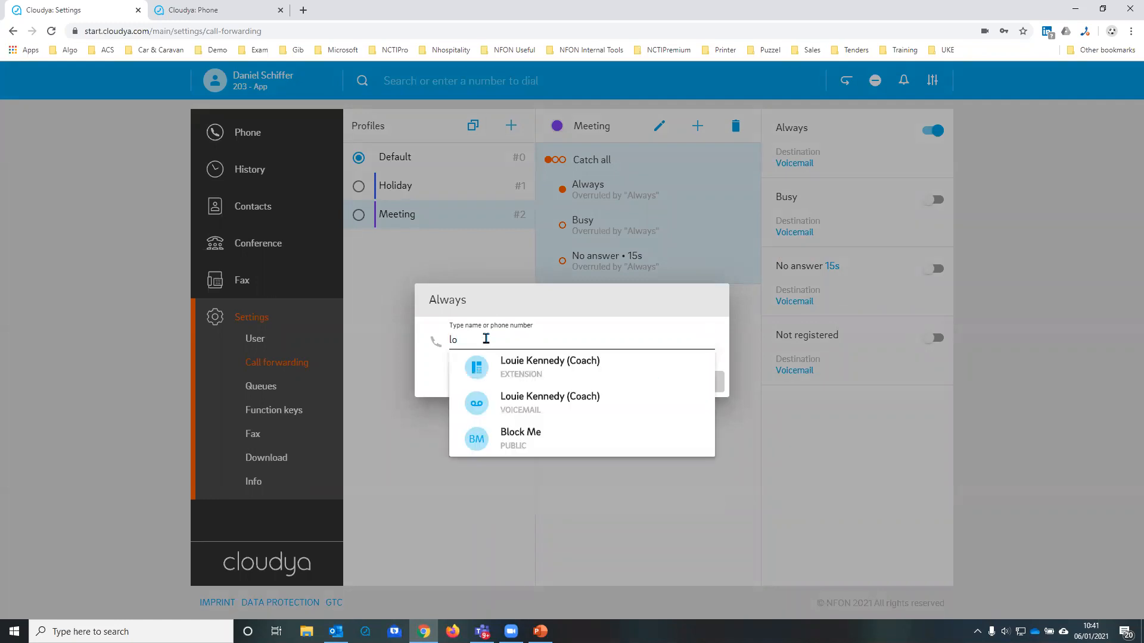
click(515, 364)
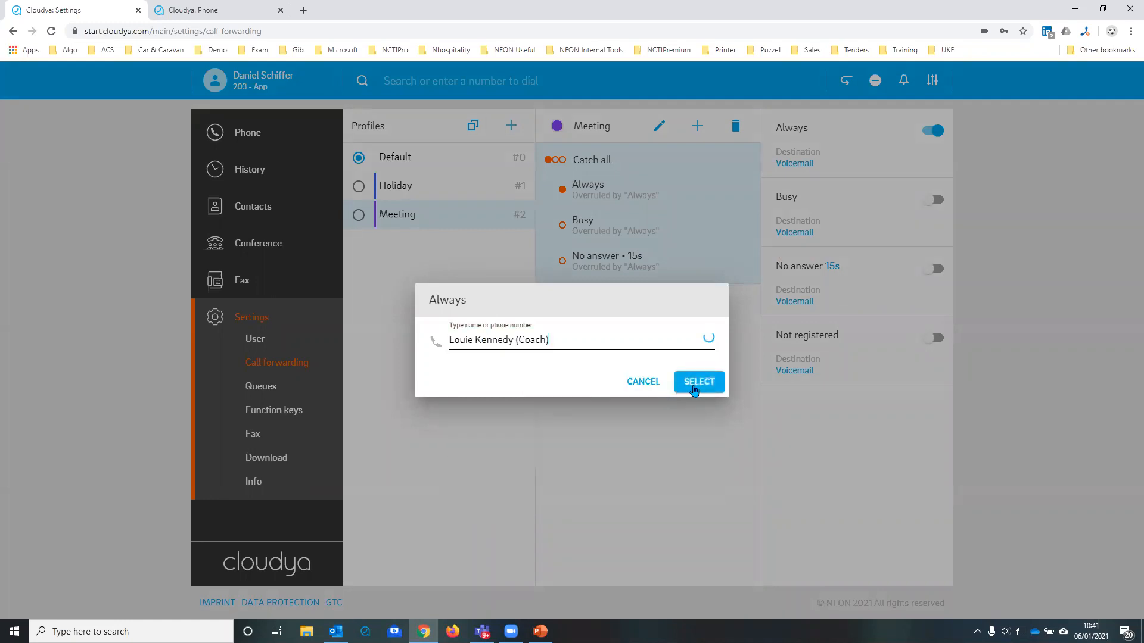
click(695, 385)
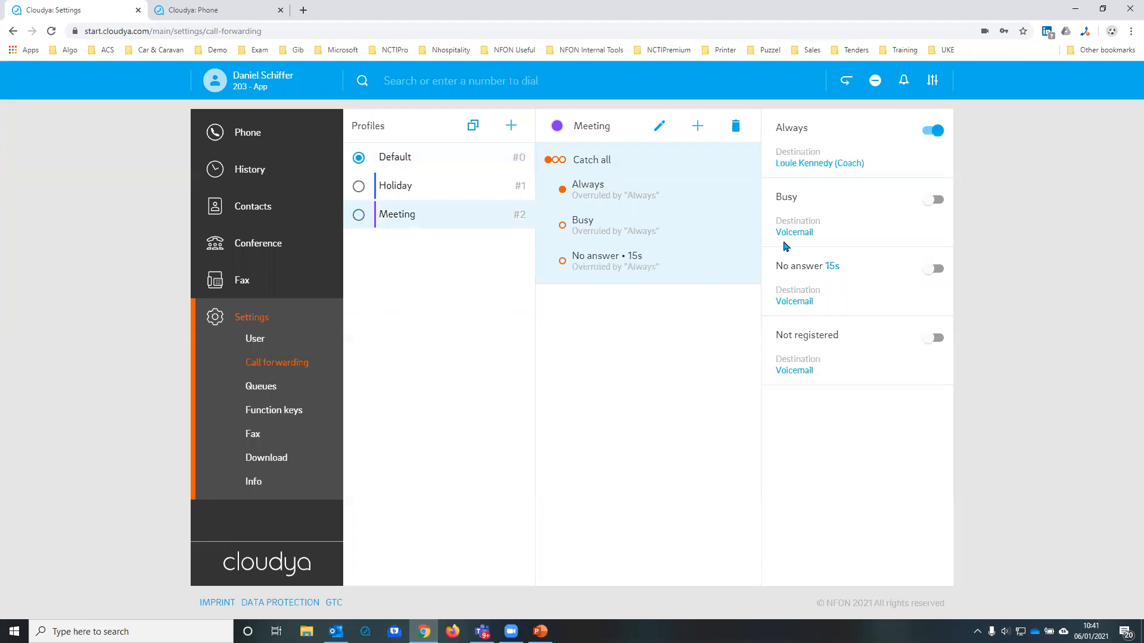
Step: Search for "suss" and set the Meeting profile's Always forwarding destination to the Sales Sussex queue
click(828, 167)
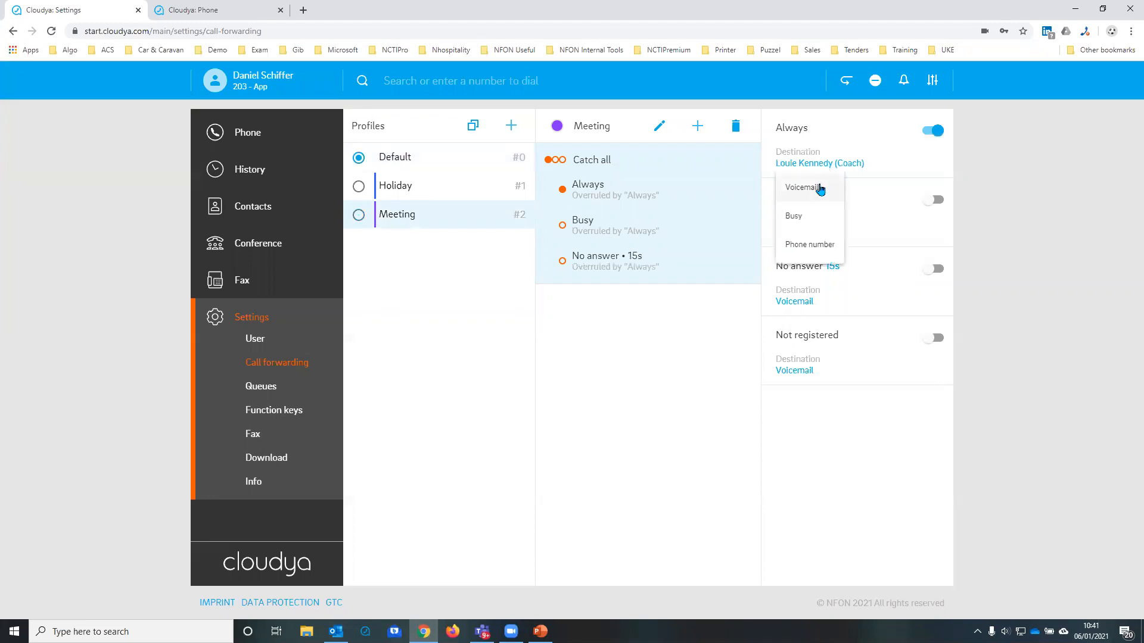
click(810, 245)
click(556, 343)
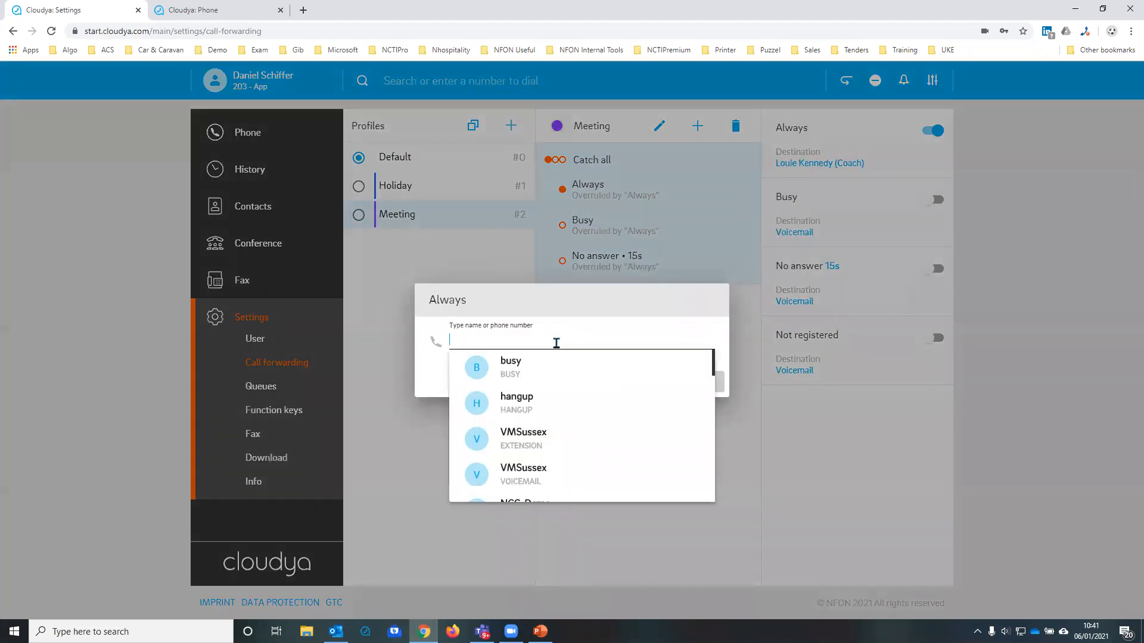
text(suss)
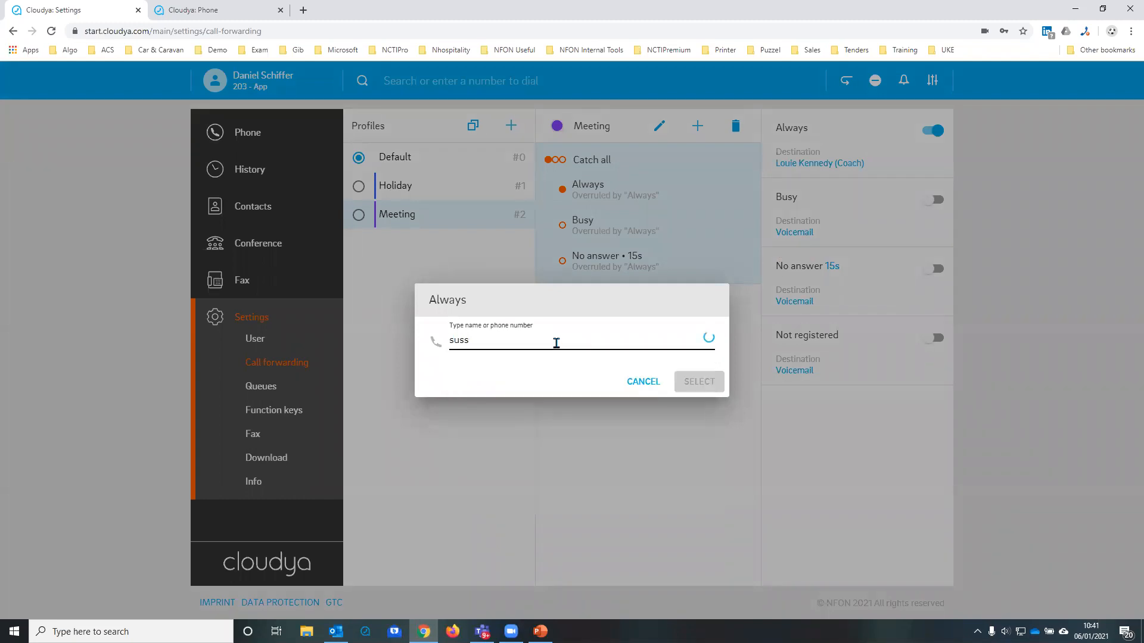
scroll(599, 411, down, 1)
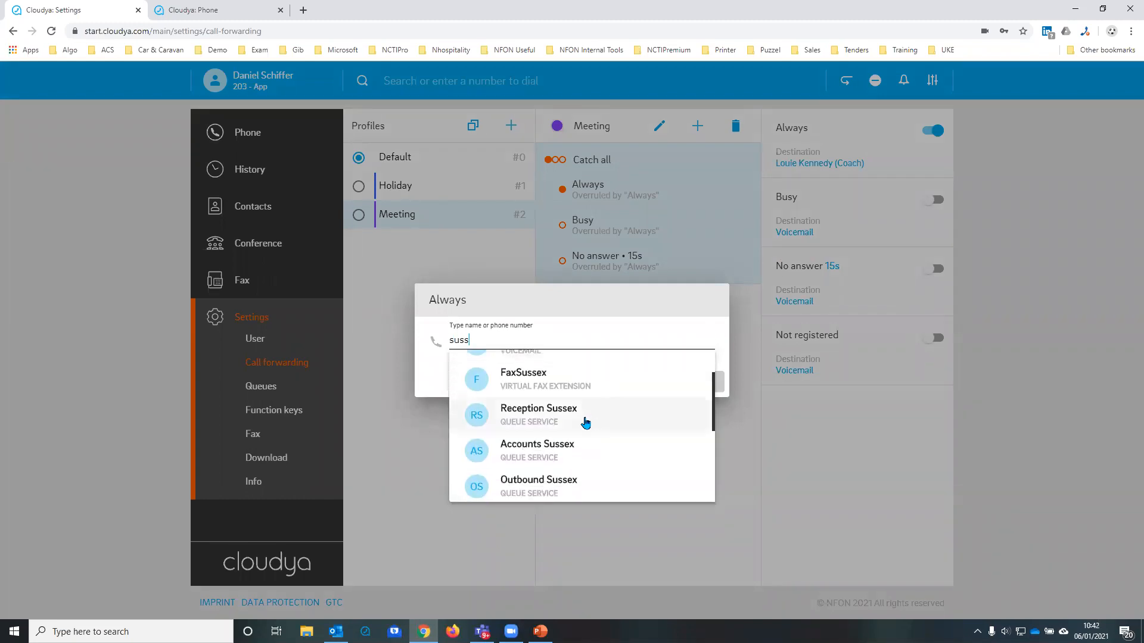
scroll(554, 459, down, 1)
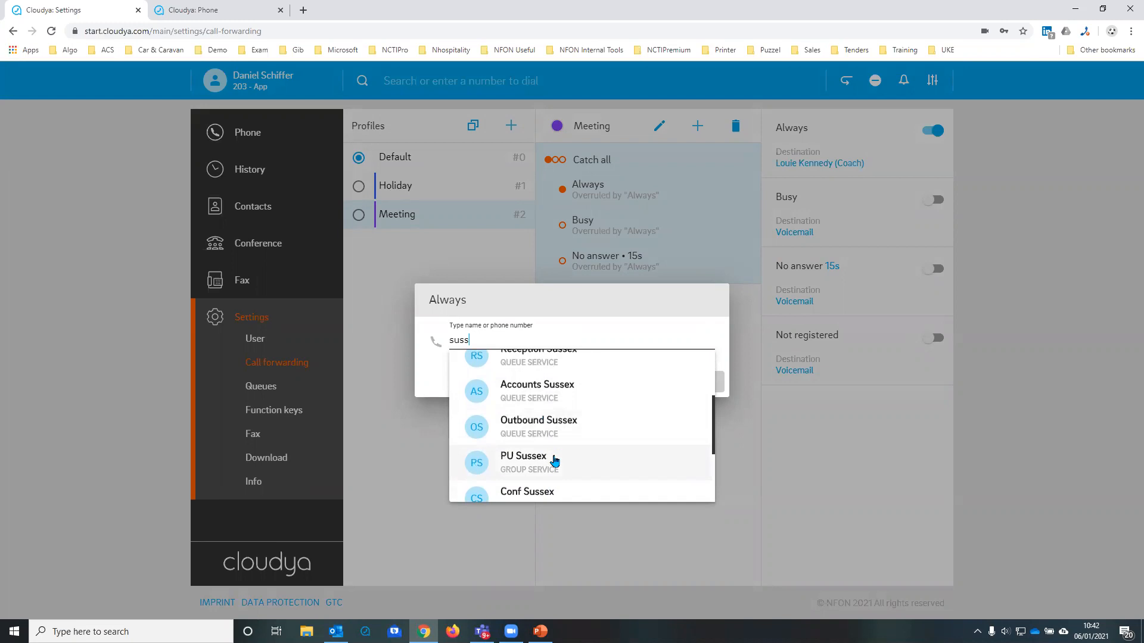
scroll(557, 459, down, 2)
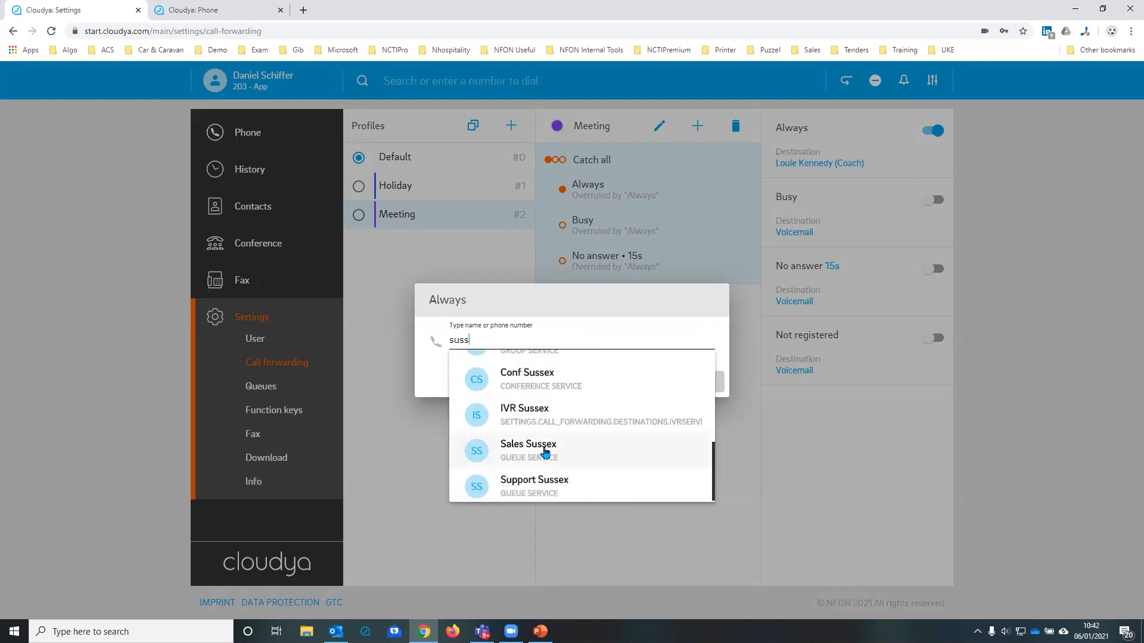
click(542, 457)
click(699, 383)
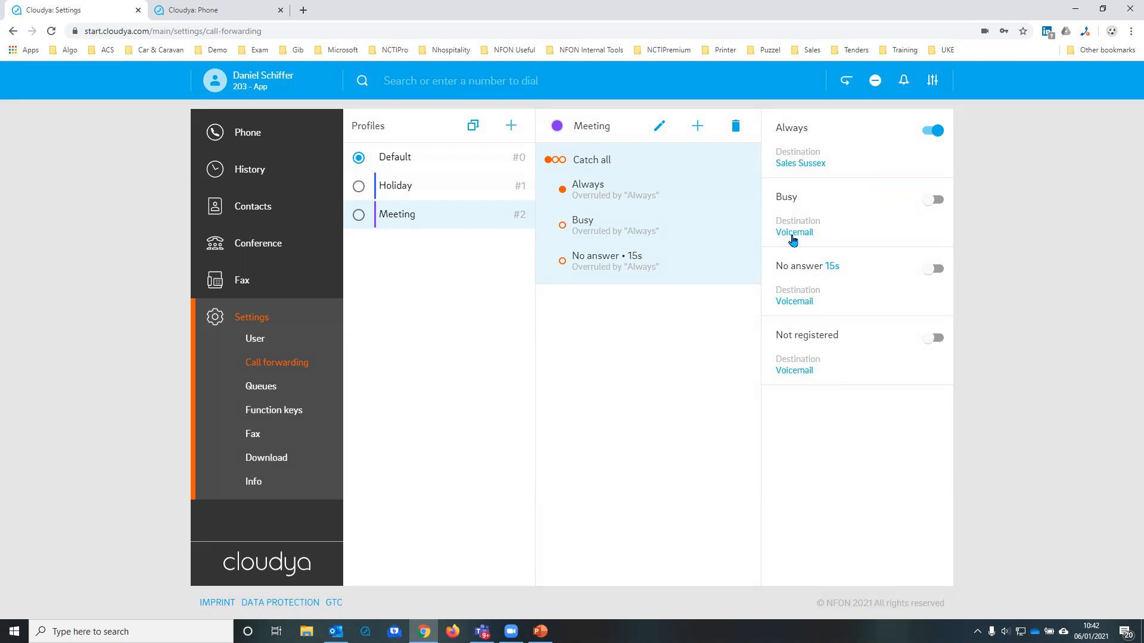
Step: Add the Accounts Sussex queue to the queues in the settings and delete it again
click(262, 388)
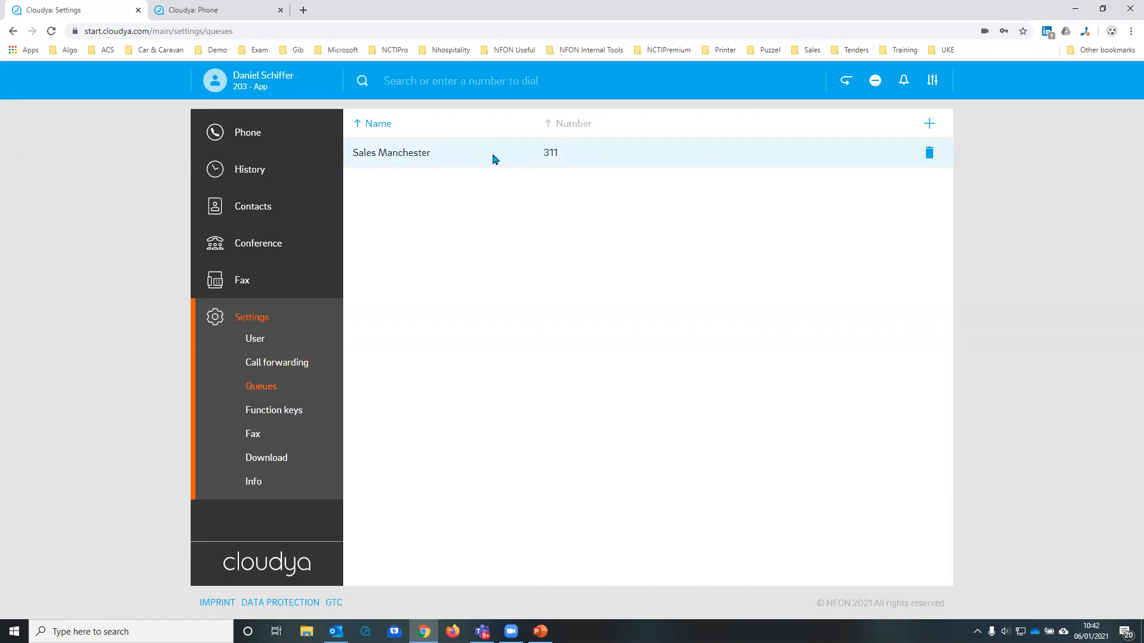
click(929, 125)
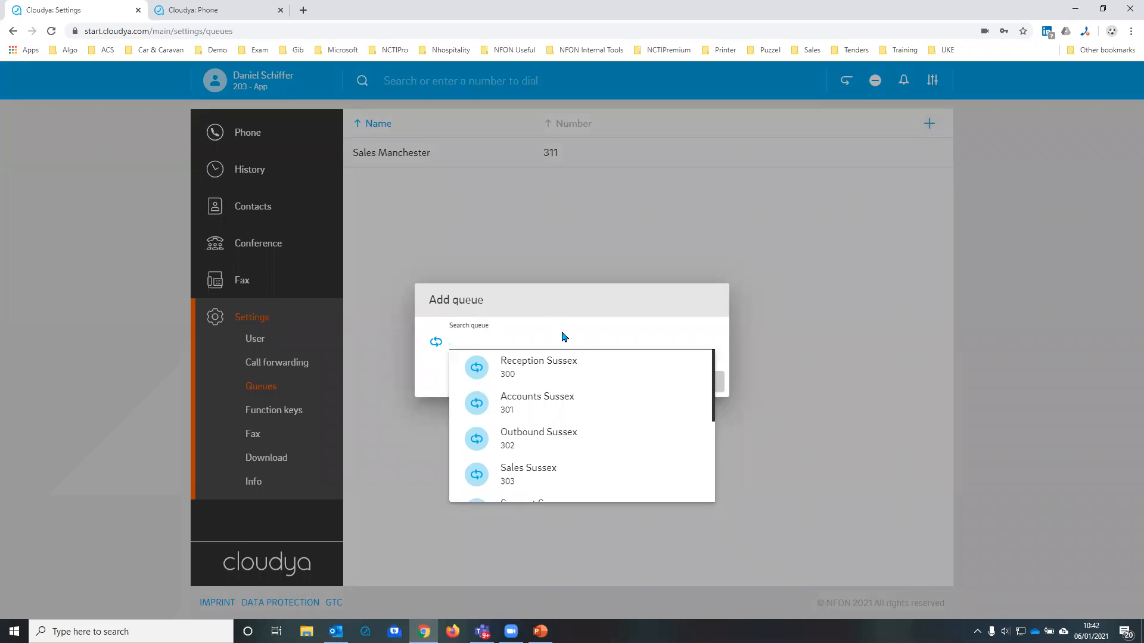
click(549, 403)
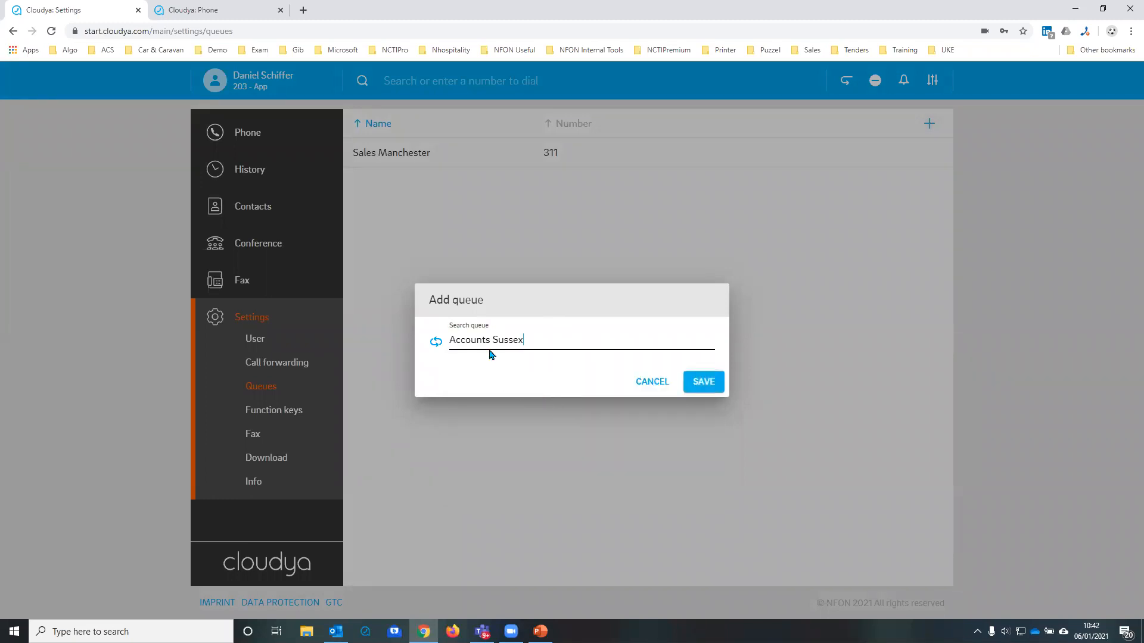
click(703, 385)
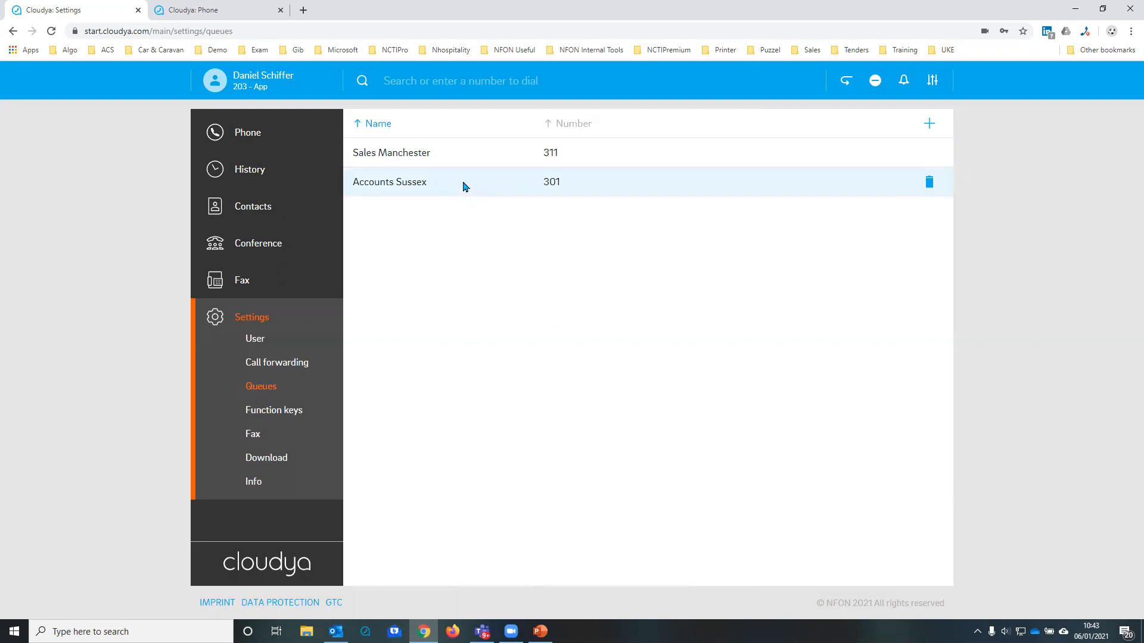
click(930, 183)
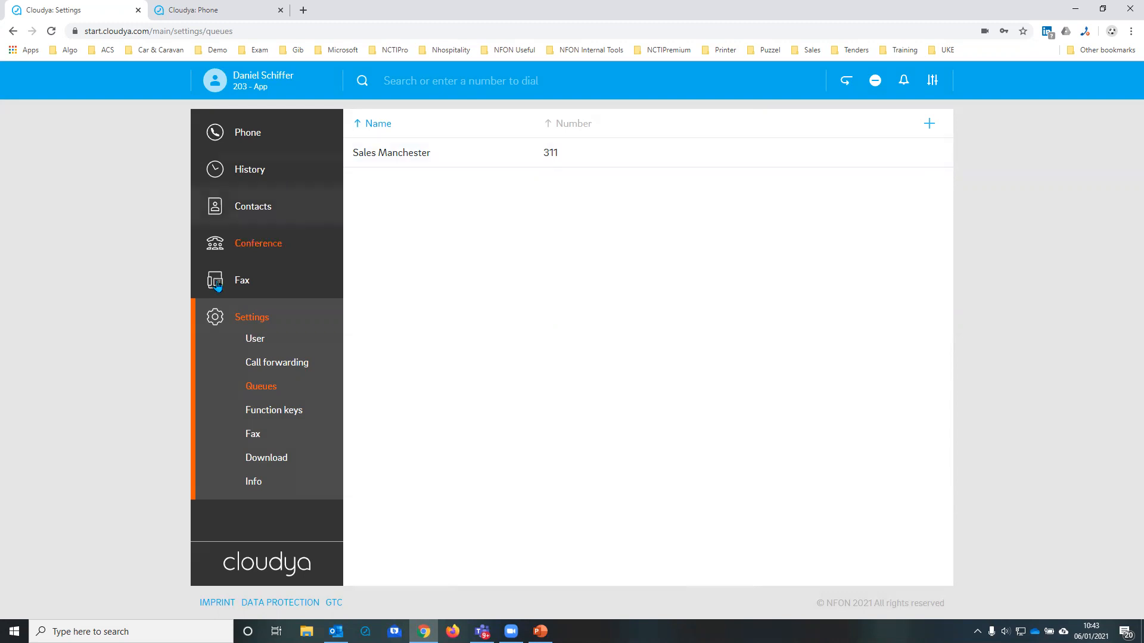
Step: View the function keys in the settings and compare them with the favourites list on the phone page
click(266, 415)
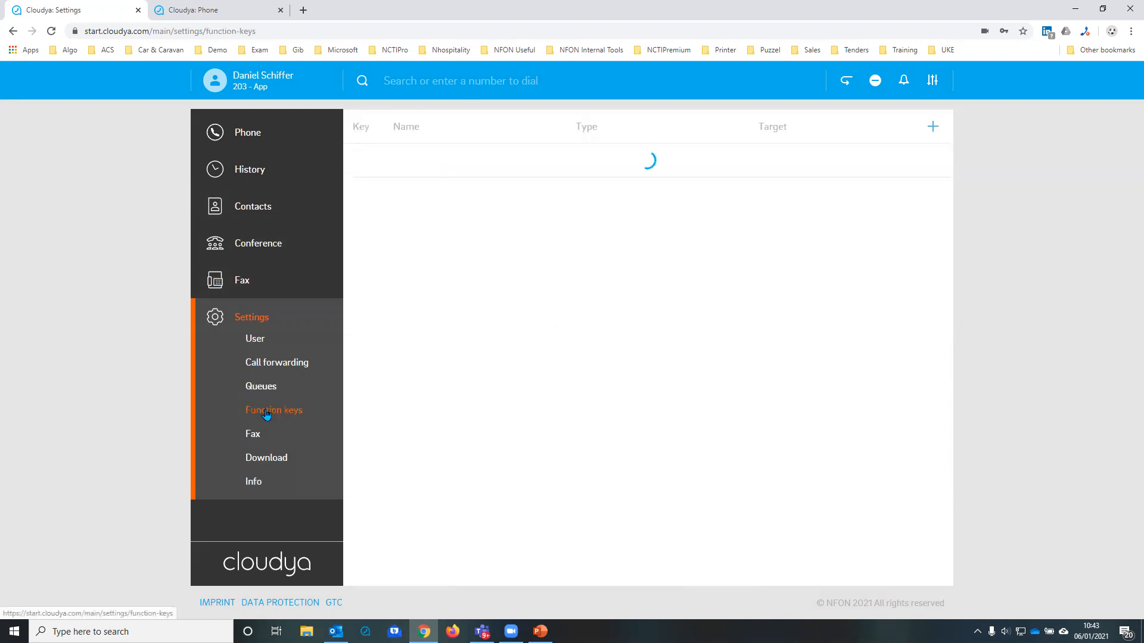
click(253, 138)
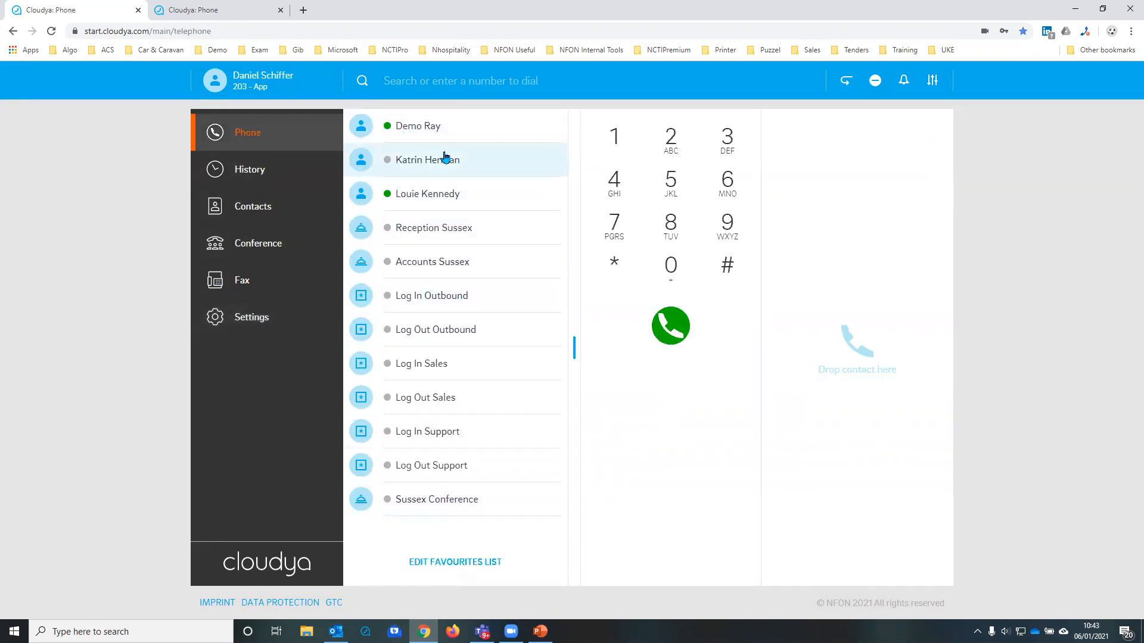
click(255, 317)
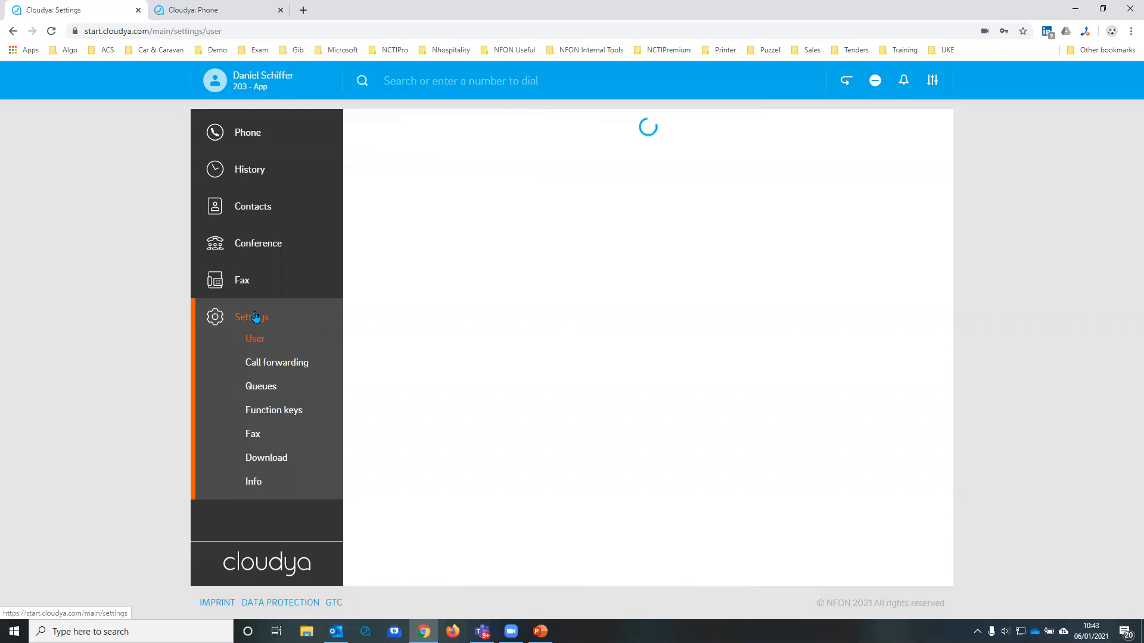
Step: Set up function key 13 as a speed dial named Sandwich shop with a phone number in +44 format and save it
click(273, 412)
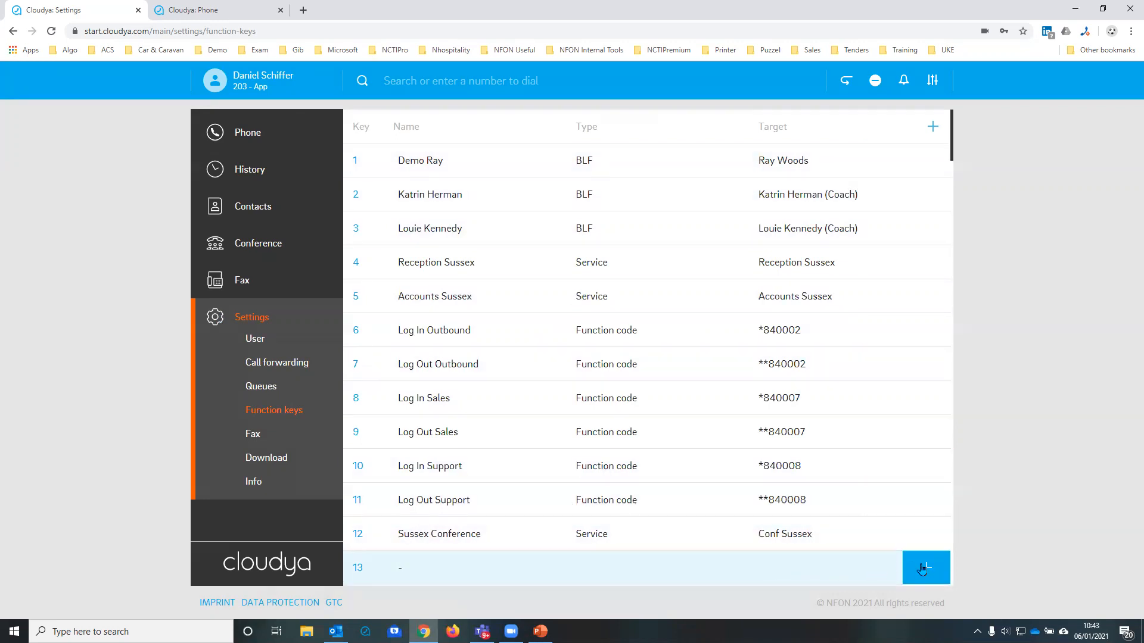
click(926, 569)
click(483, 364)
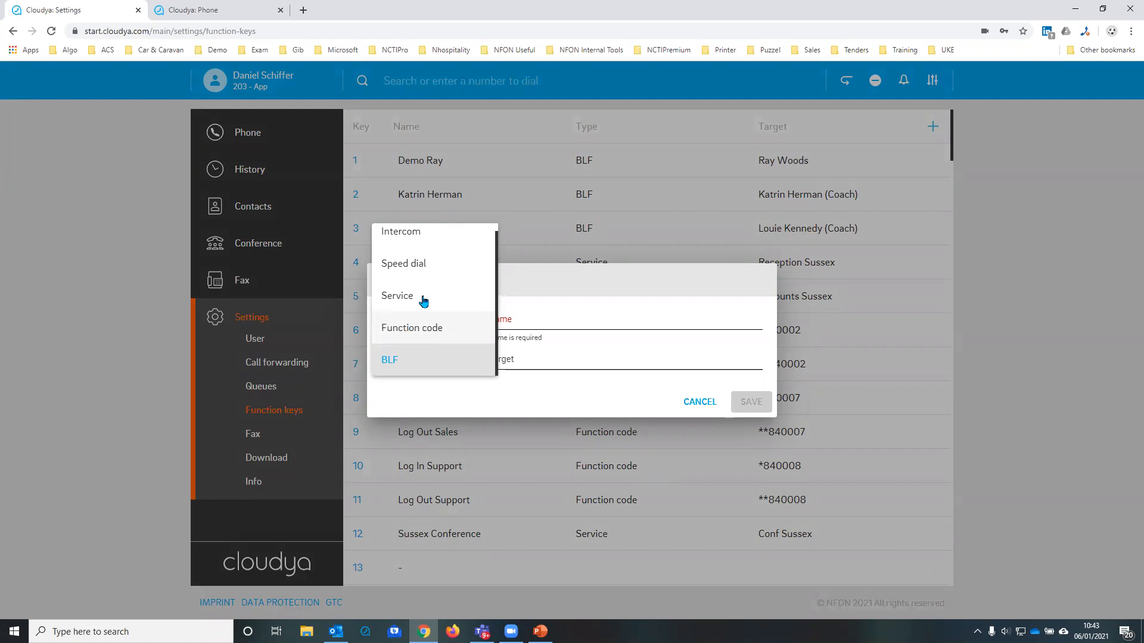
click(420, 269)
click(510, 360)
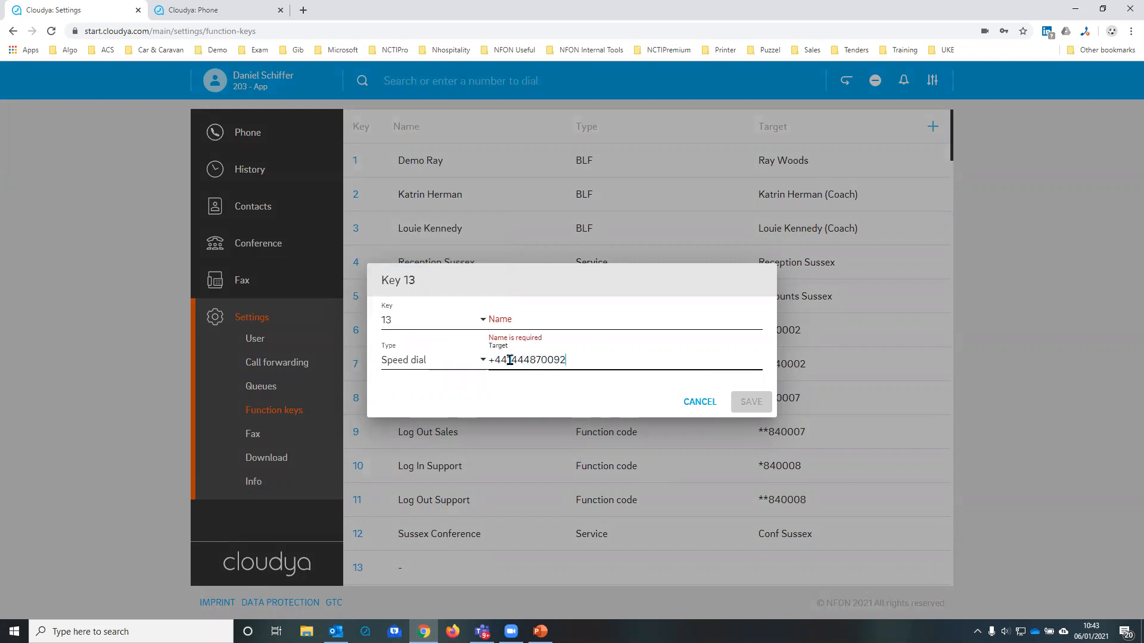
click(519, 325)
text(Sandwich)
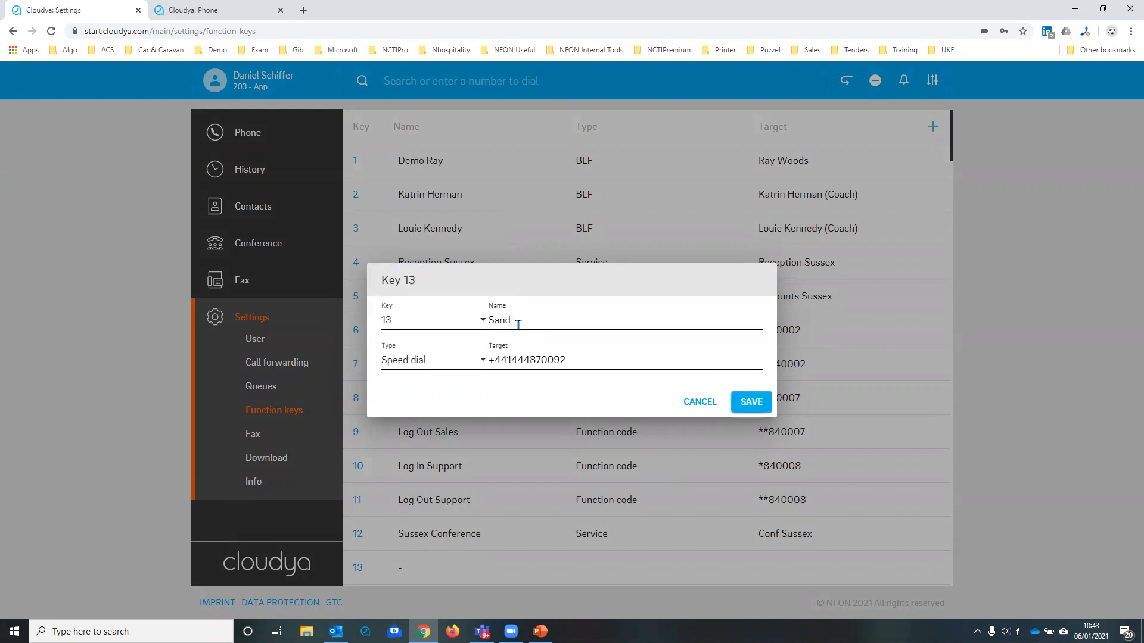
text( shop)
click(736, 402)
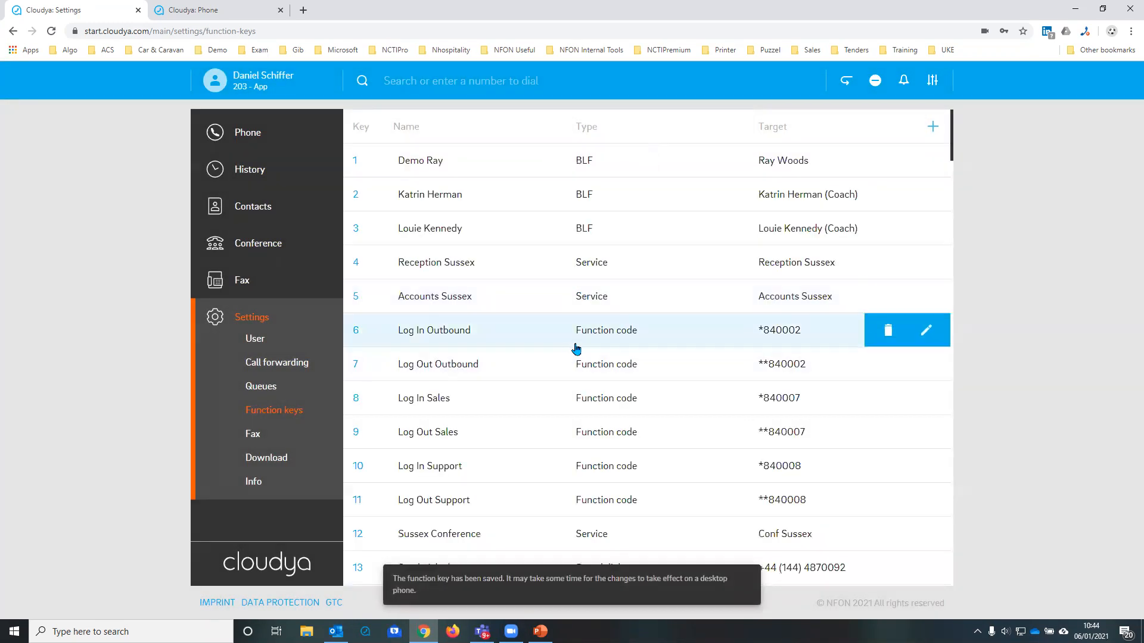
Step: Save function key 14 as an intercom key for key 1's contact, named with their first name plus Page, and view it in the favourites
scroll(477, 405, down, 3)
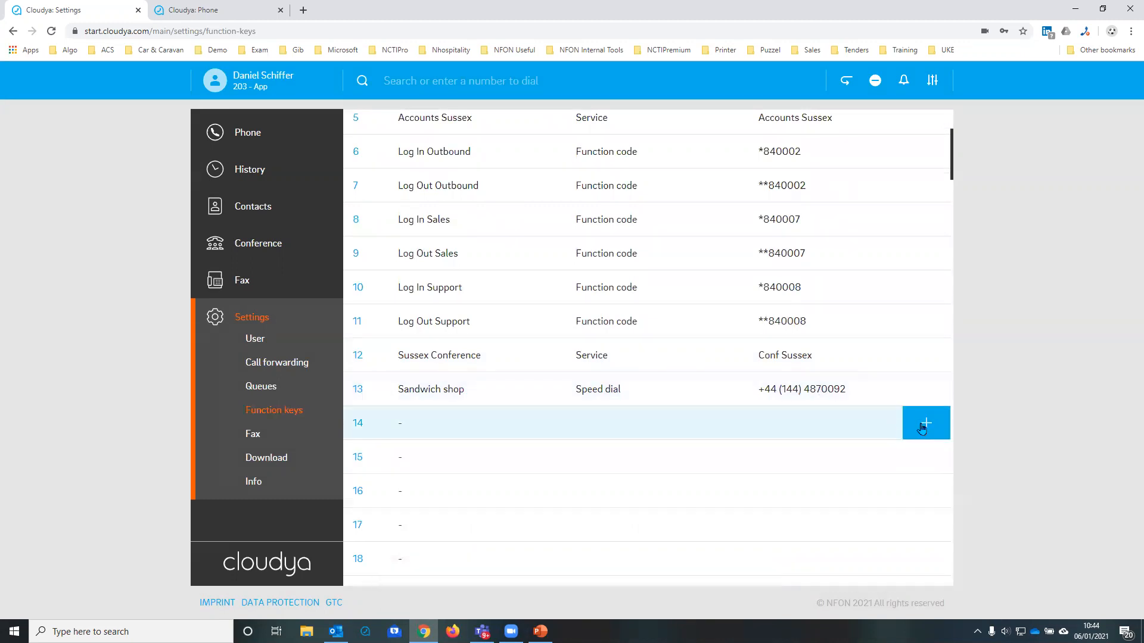
click(639, 382)
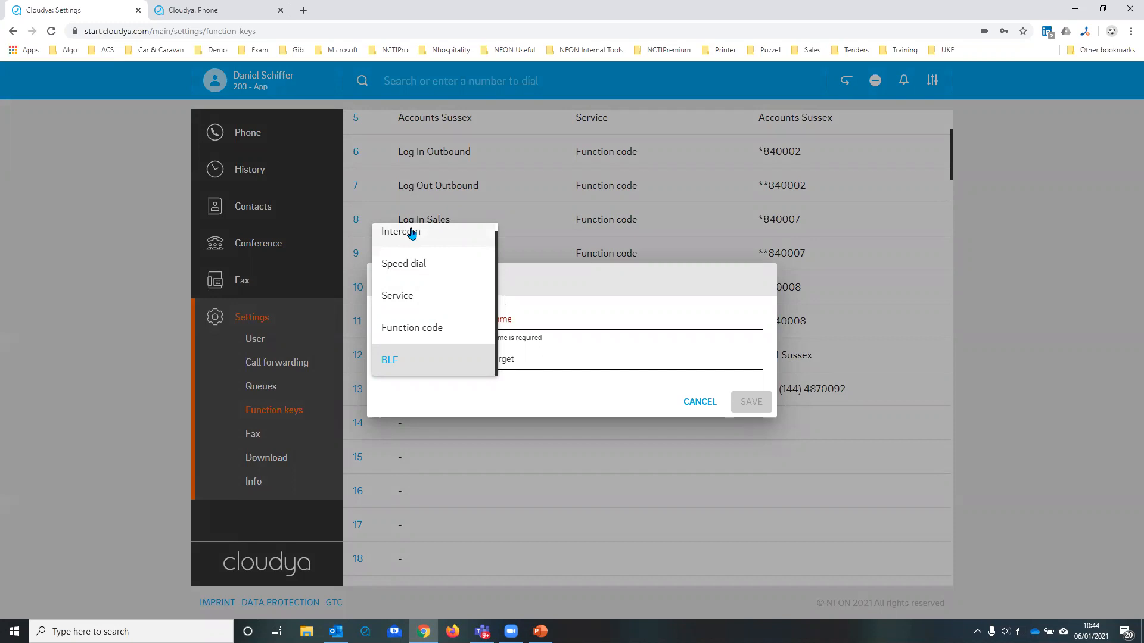
click(411, 233)
click(523, 359)
text(ray)
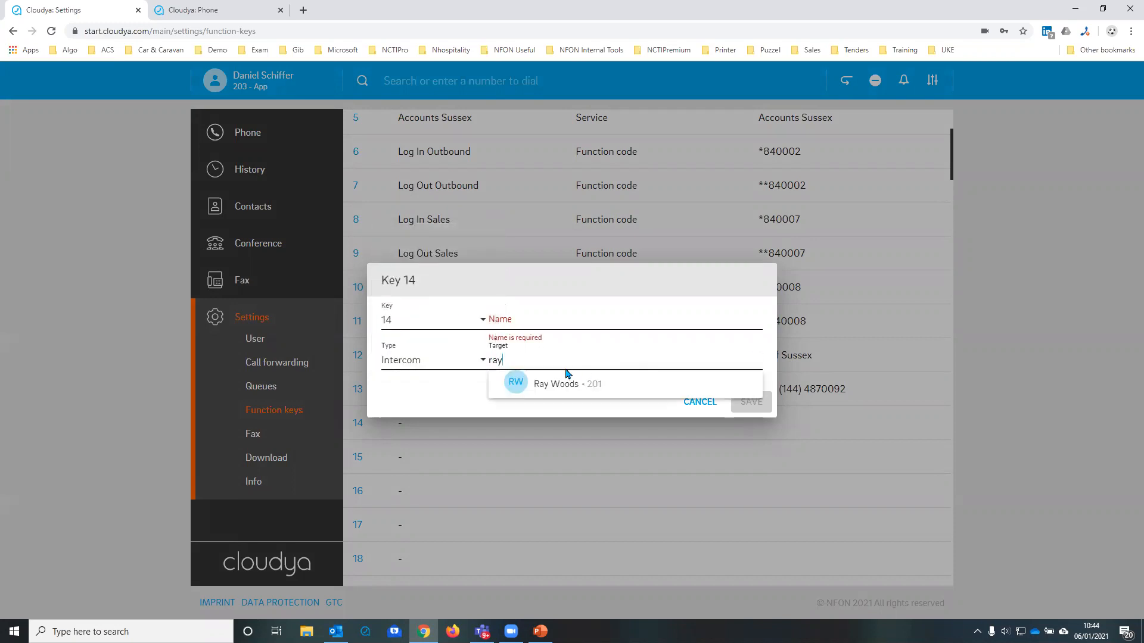
click(557, 384)
click(525, 318)
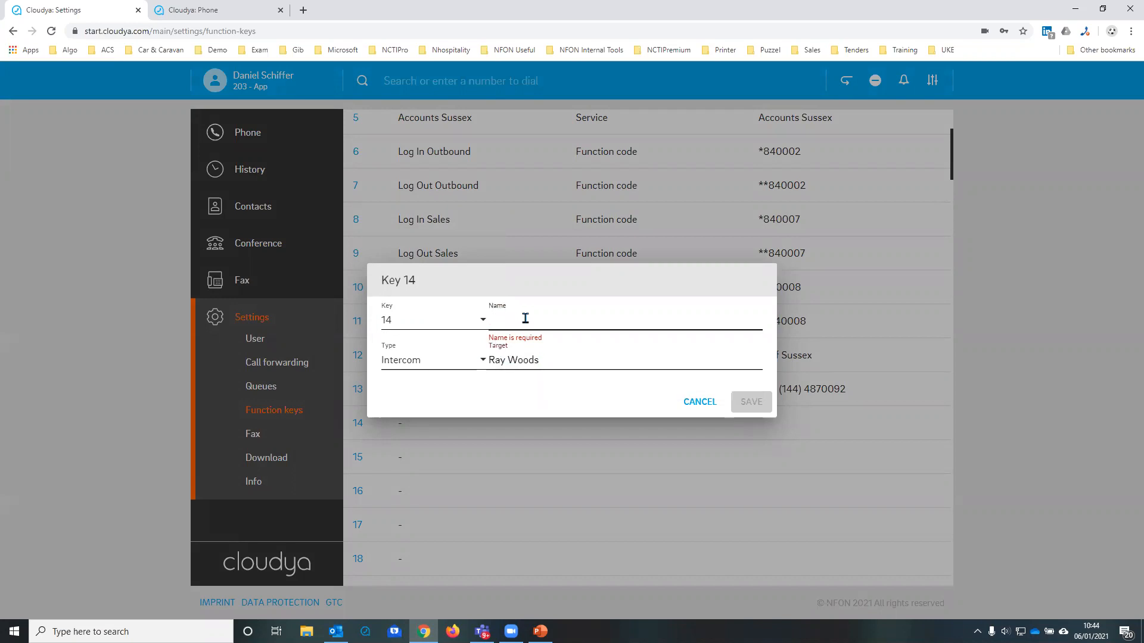
text(Ray Page)
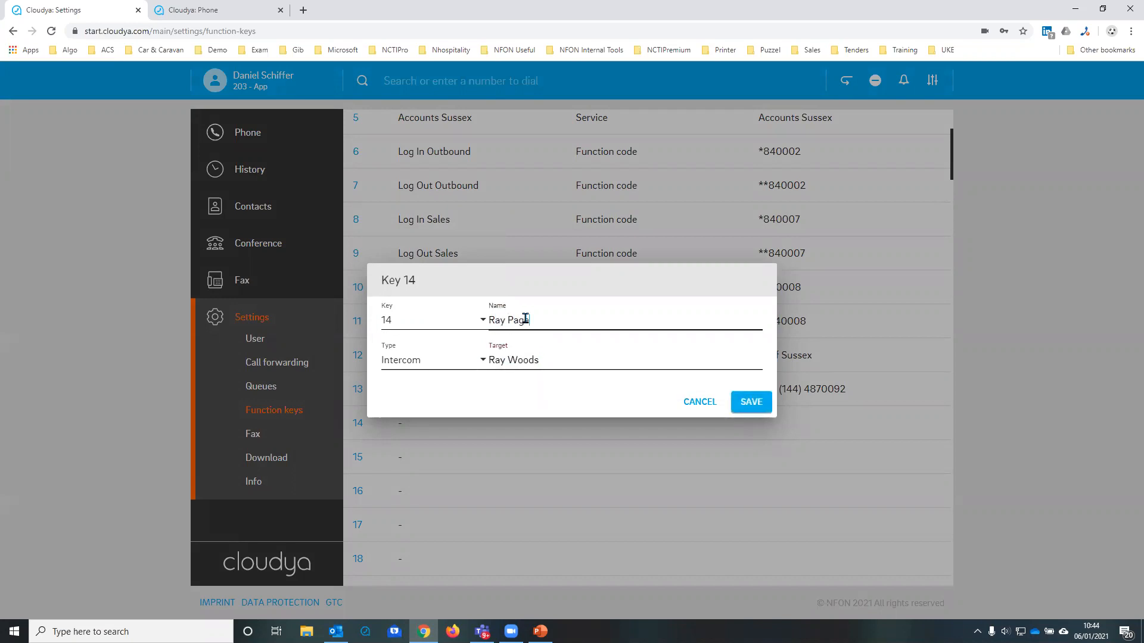
click(764, 403)
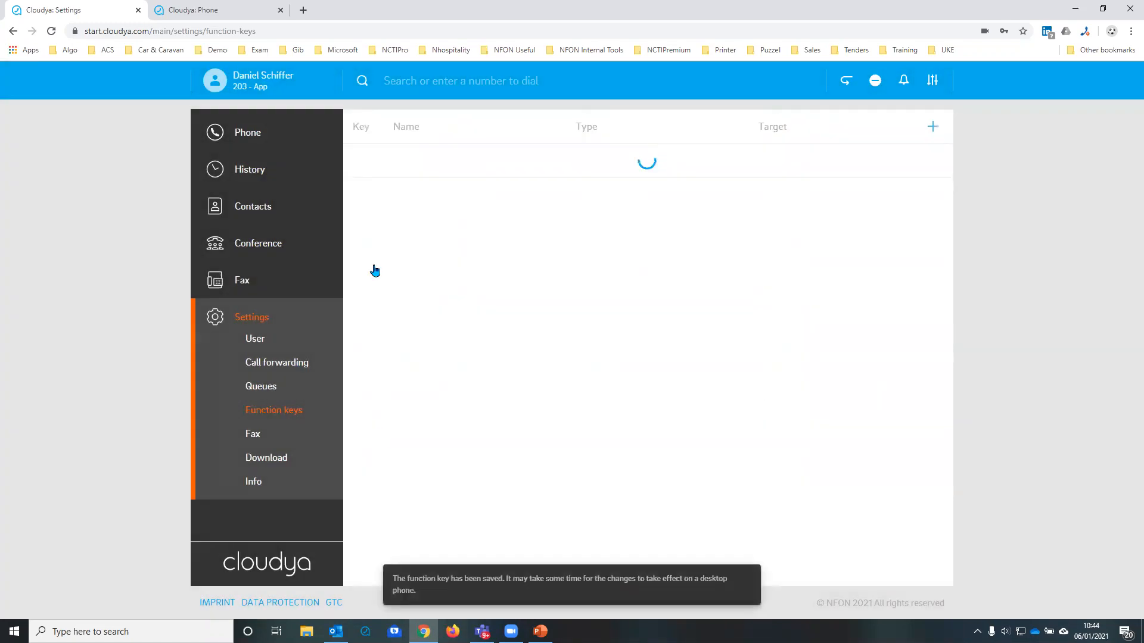
scroll(536, 490, down, 3)
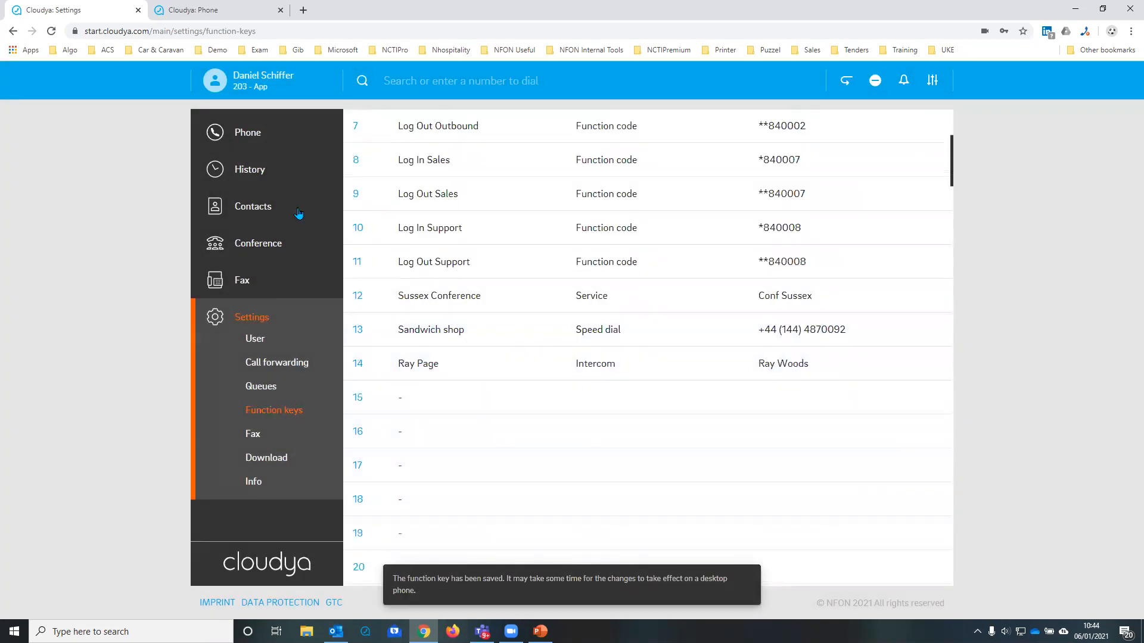
click(262, 134)
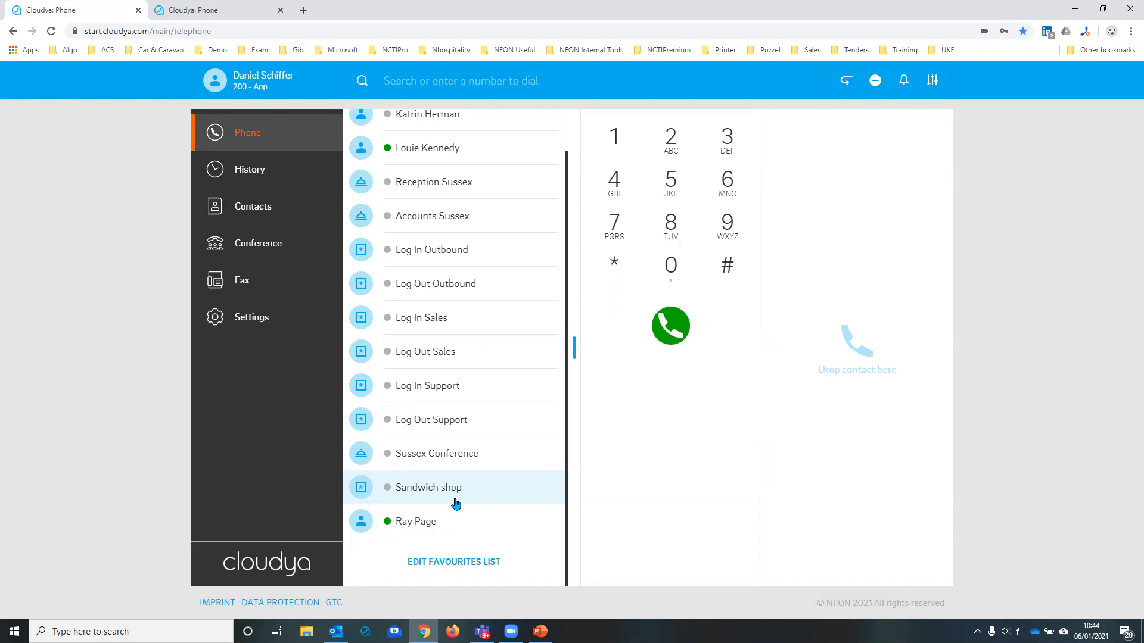
Step: View the faxes in the settings and open the form for adding a fax, leaving it without saving
click(301, 322)
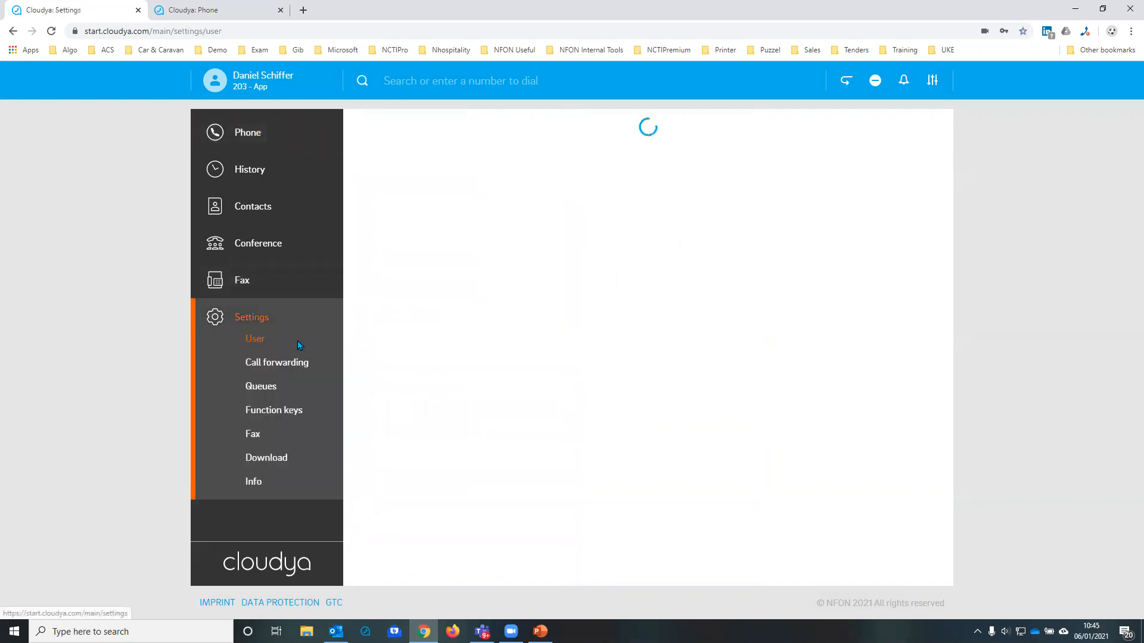
click(252, 437)
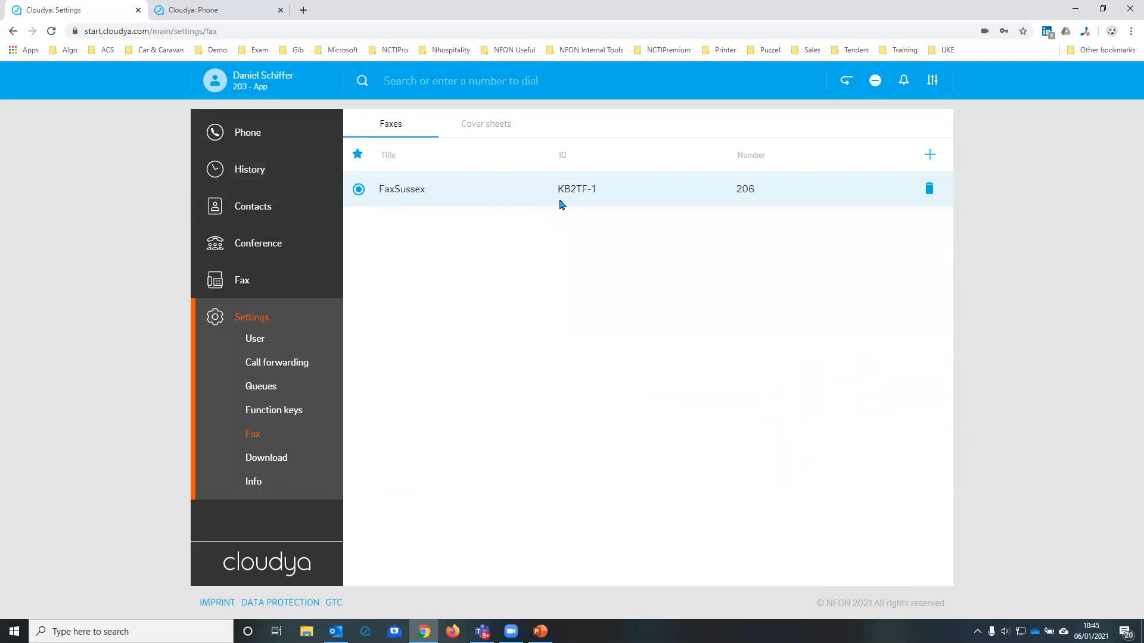
click(930, 156)
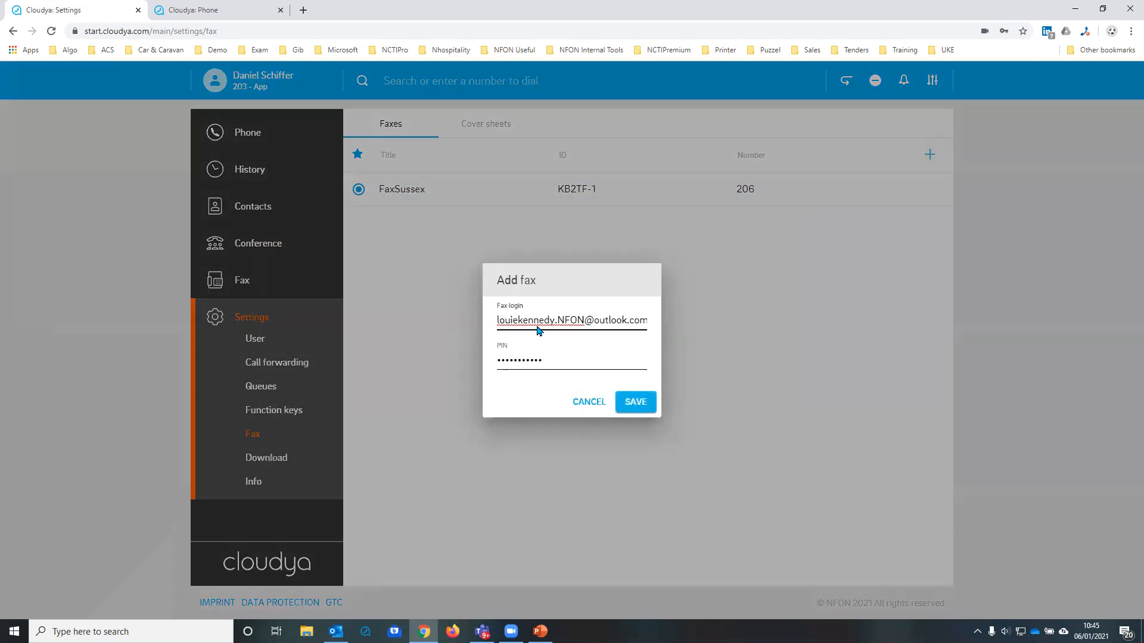
click(605, 401)
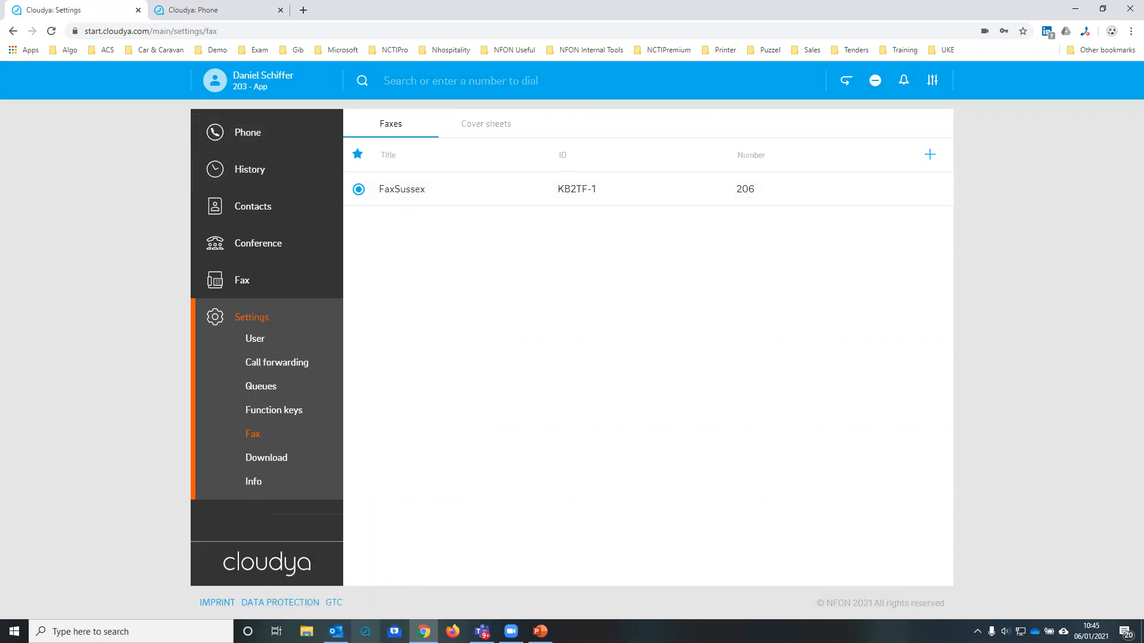
Step: View the Windows and Mac client downloads in the settings and show the Cloudya desktop app window beside them before returning to the browser
click(273, 460)
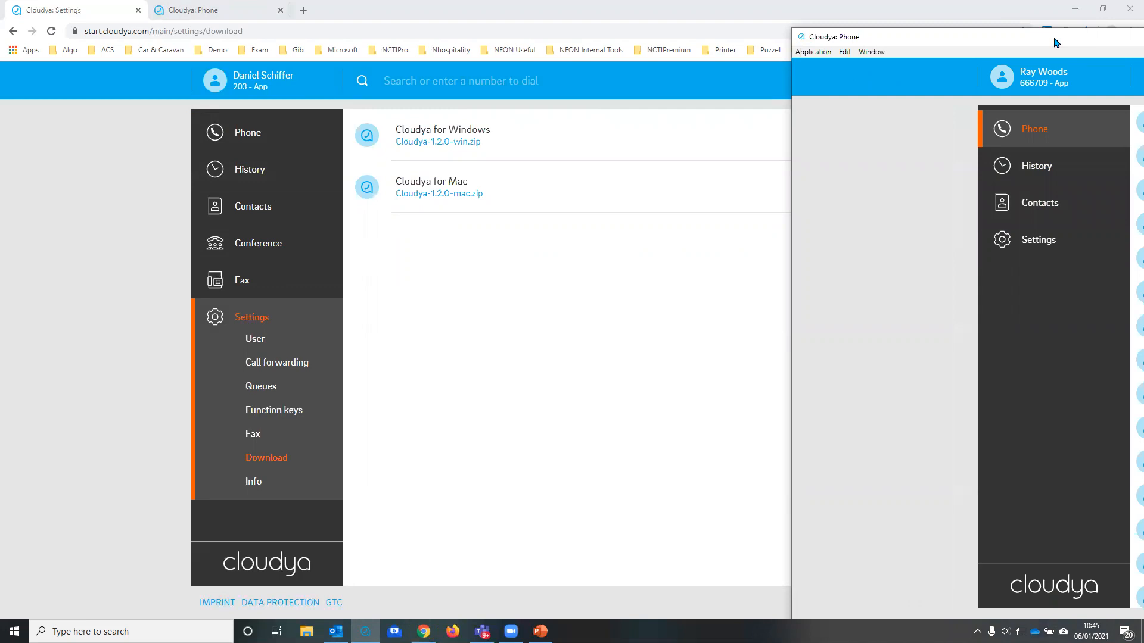
drag(1056, 42, 1019, 44)
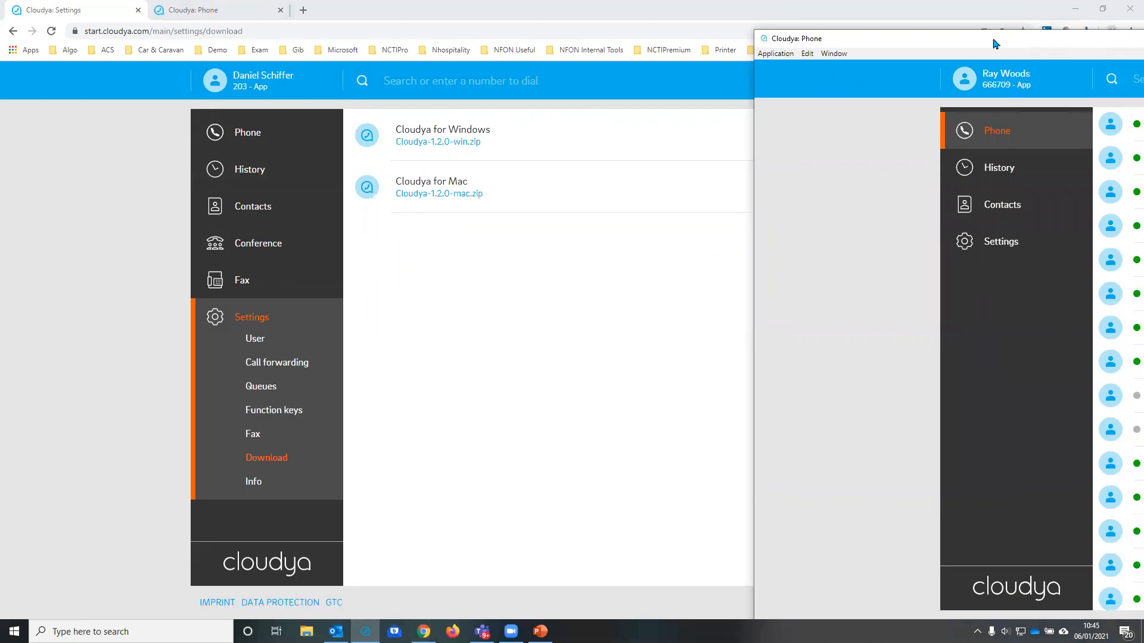
drag(992, 44, 997, 78)
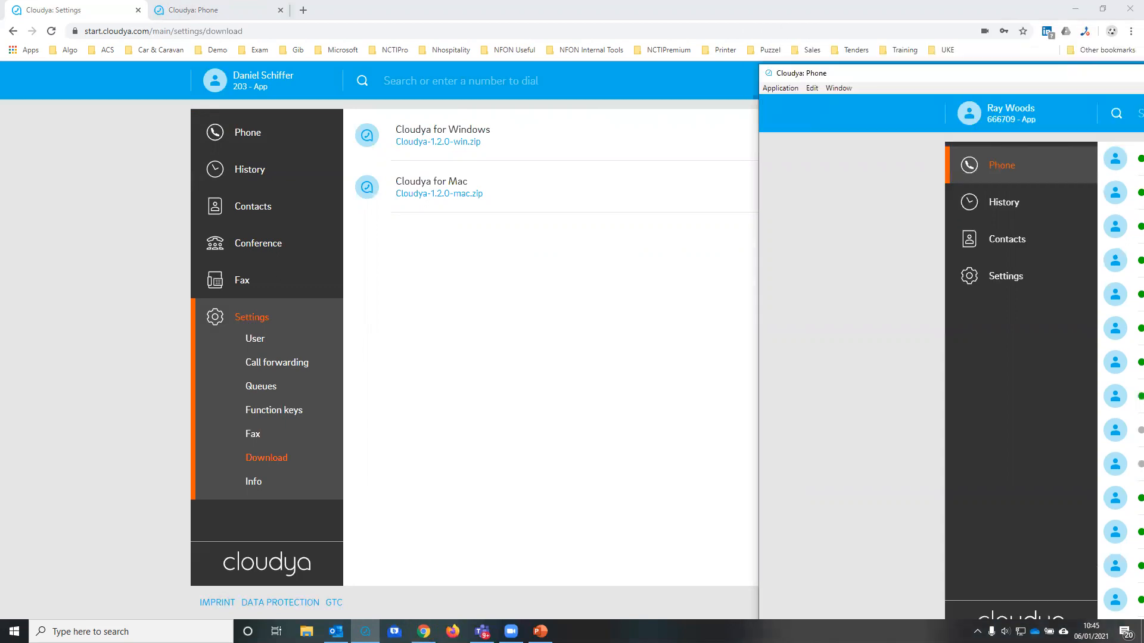
click(291, 377)
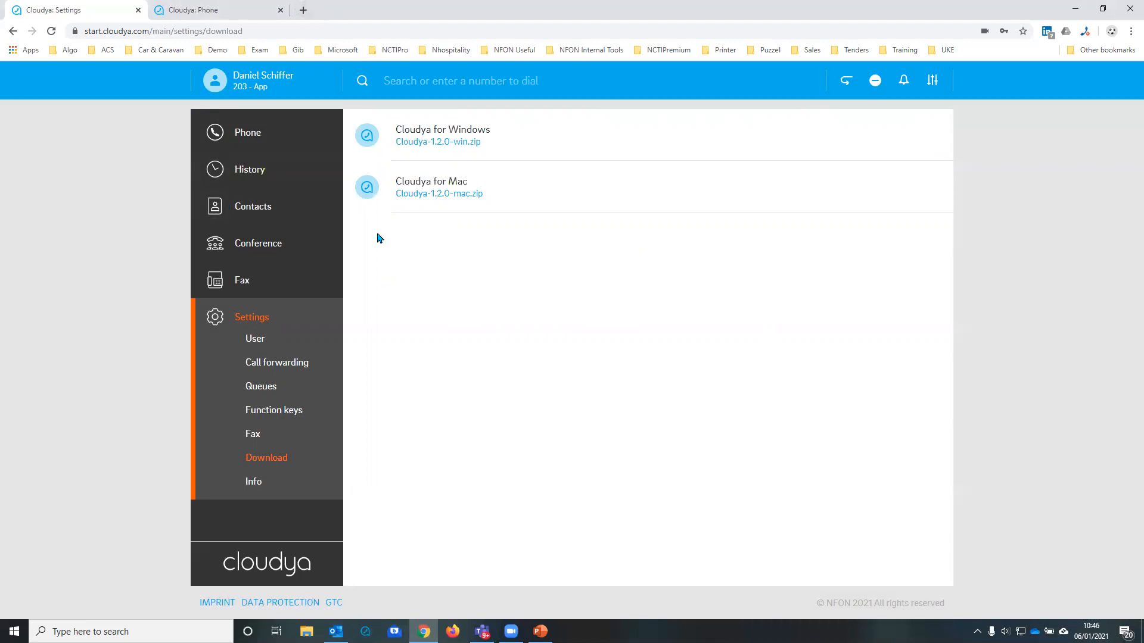
Step: Open the phone page, minimise the browser, and answer the incoming internal call through its desktop notification
click(263, 140)
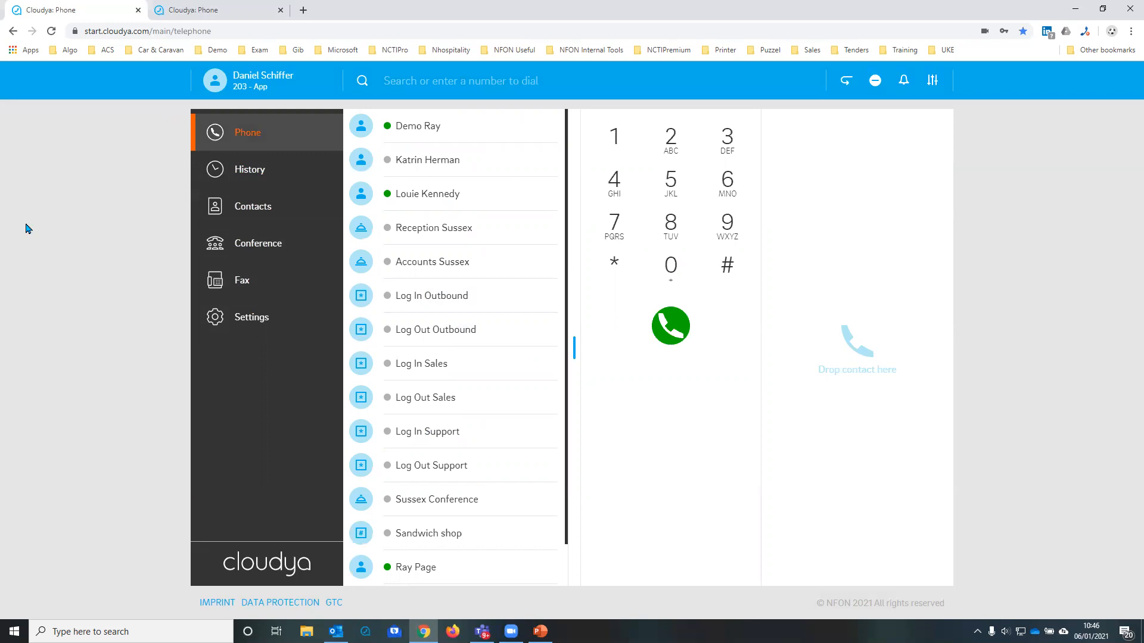
click(1074, 9)
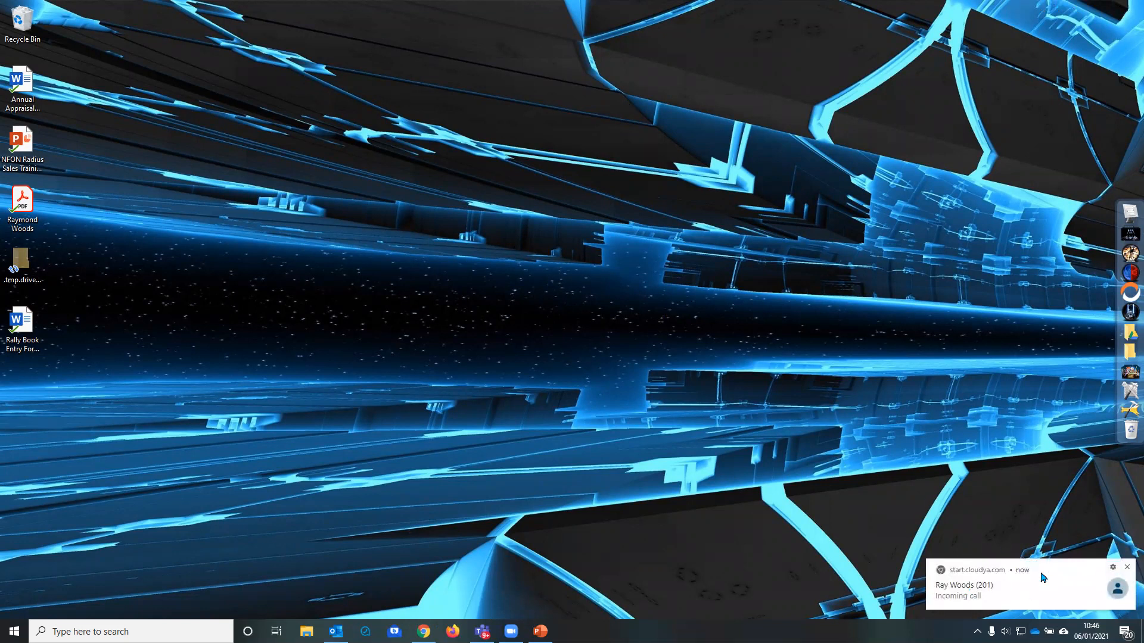
click(980, 590)
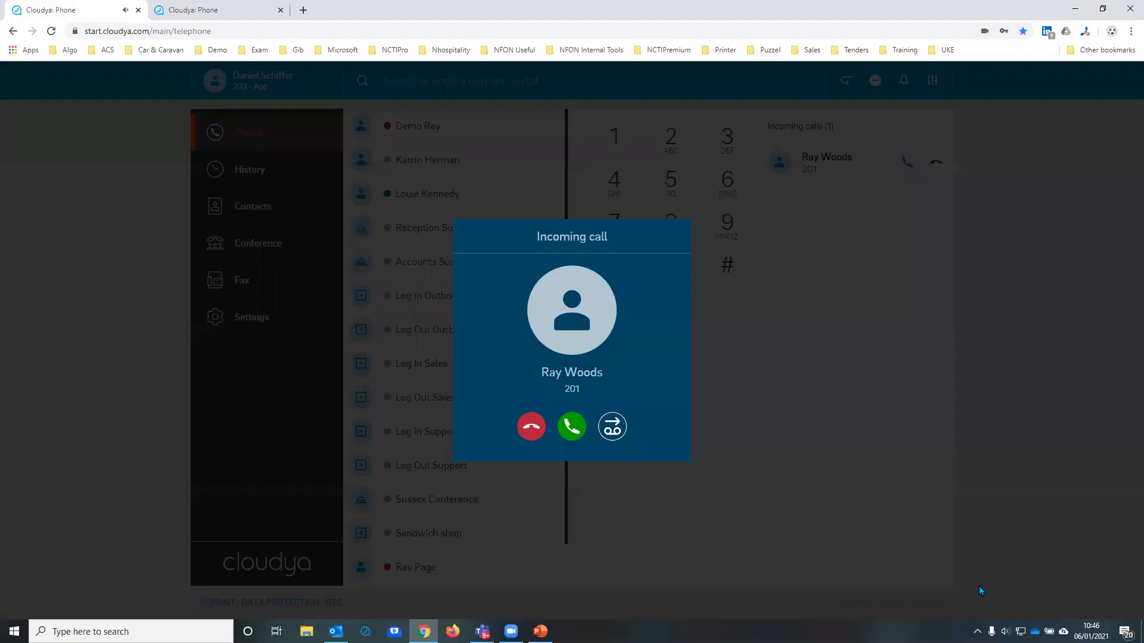
click(573, 427)
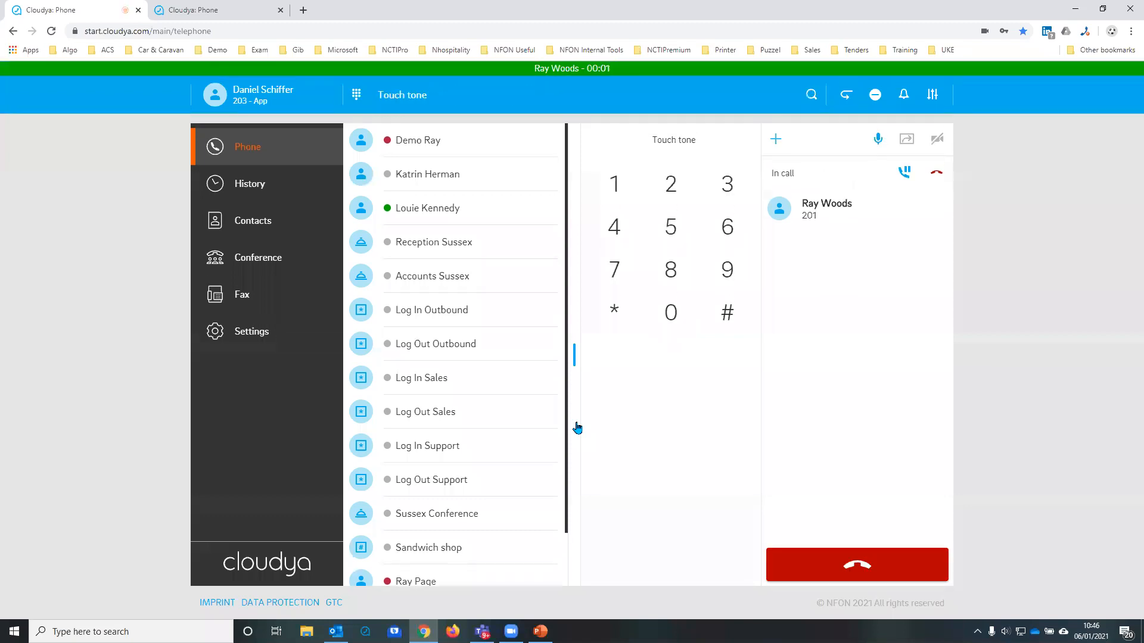